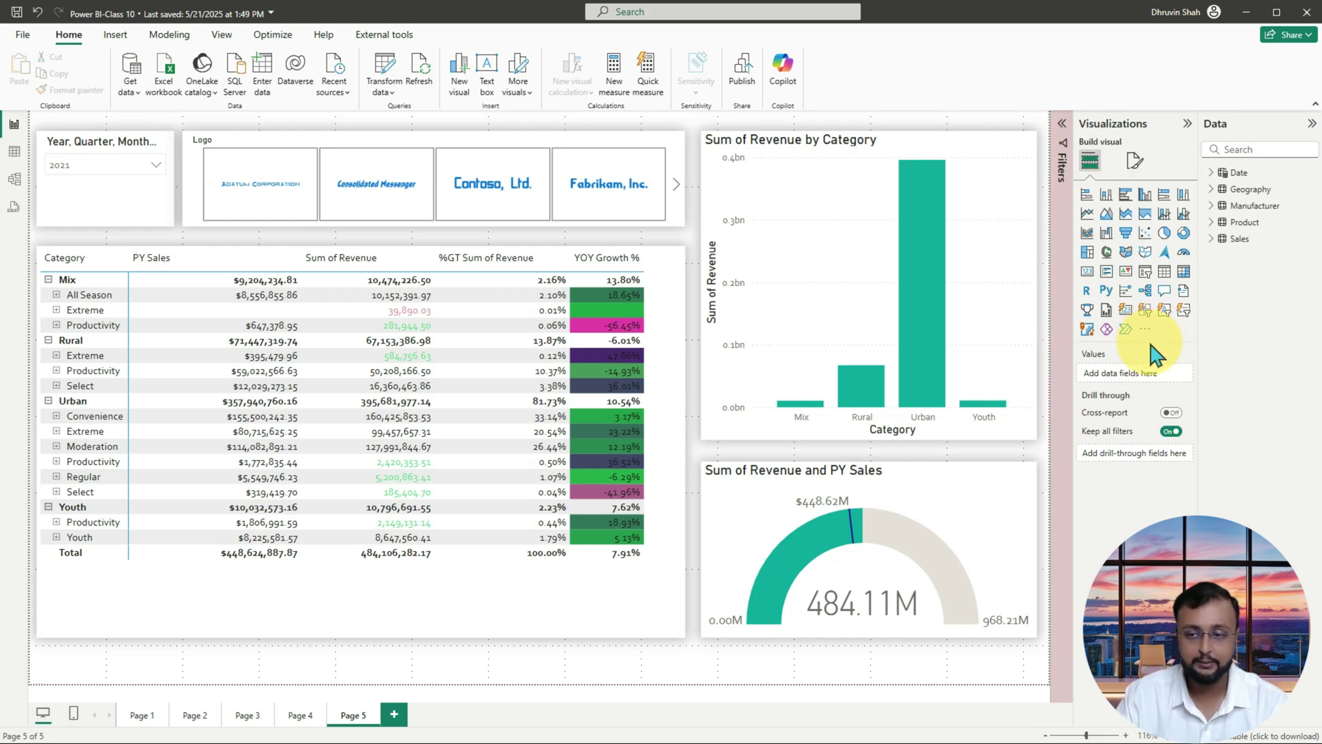
Step: Open the Power BI visuals marketplace through the Visualizations pane's Get more visuals option
{"action": "left_click_drag", "start_coordinate": [1157, 317], "coordinate": [1149, 323]}
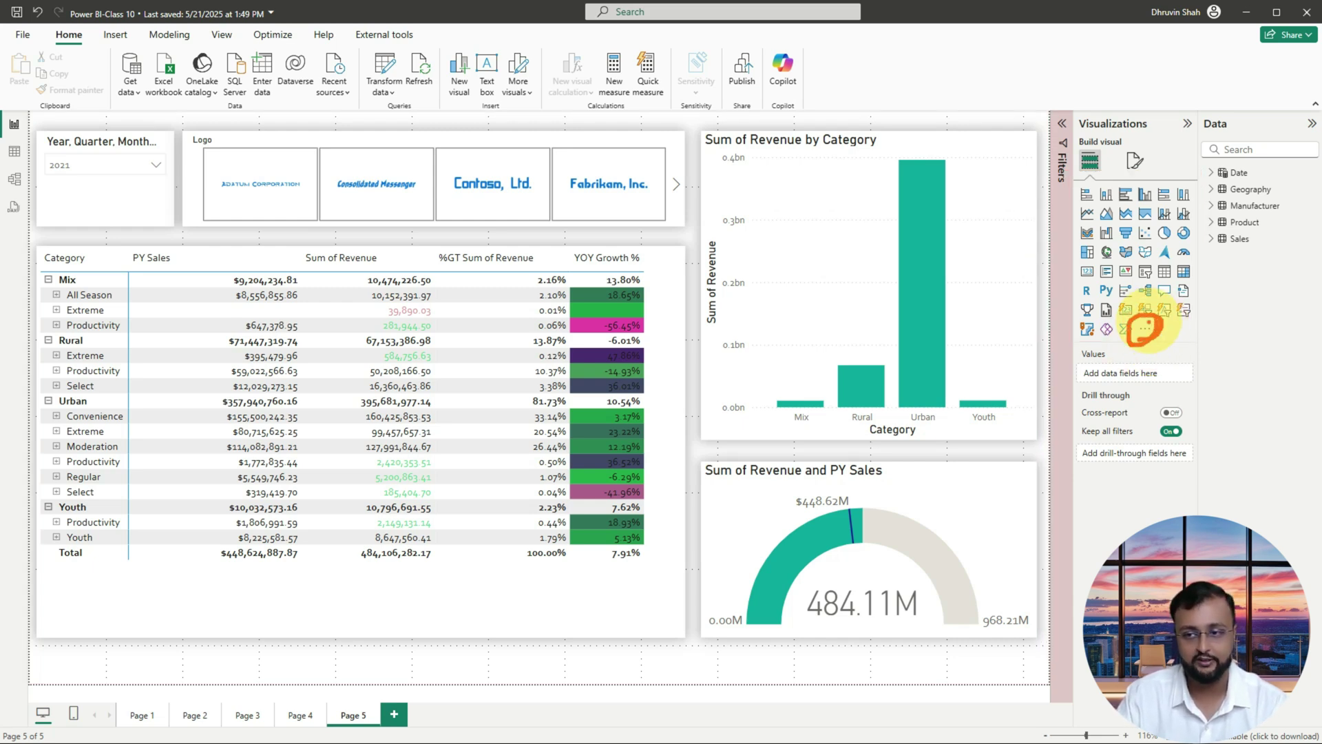
{"action": "left_click", "coordinate": [1146, 331]}
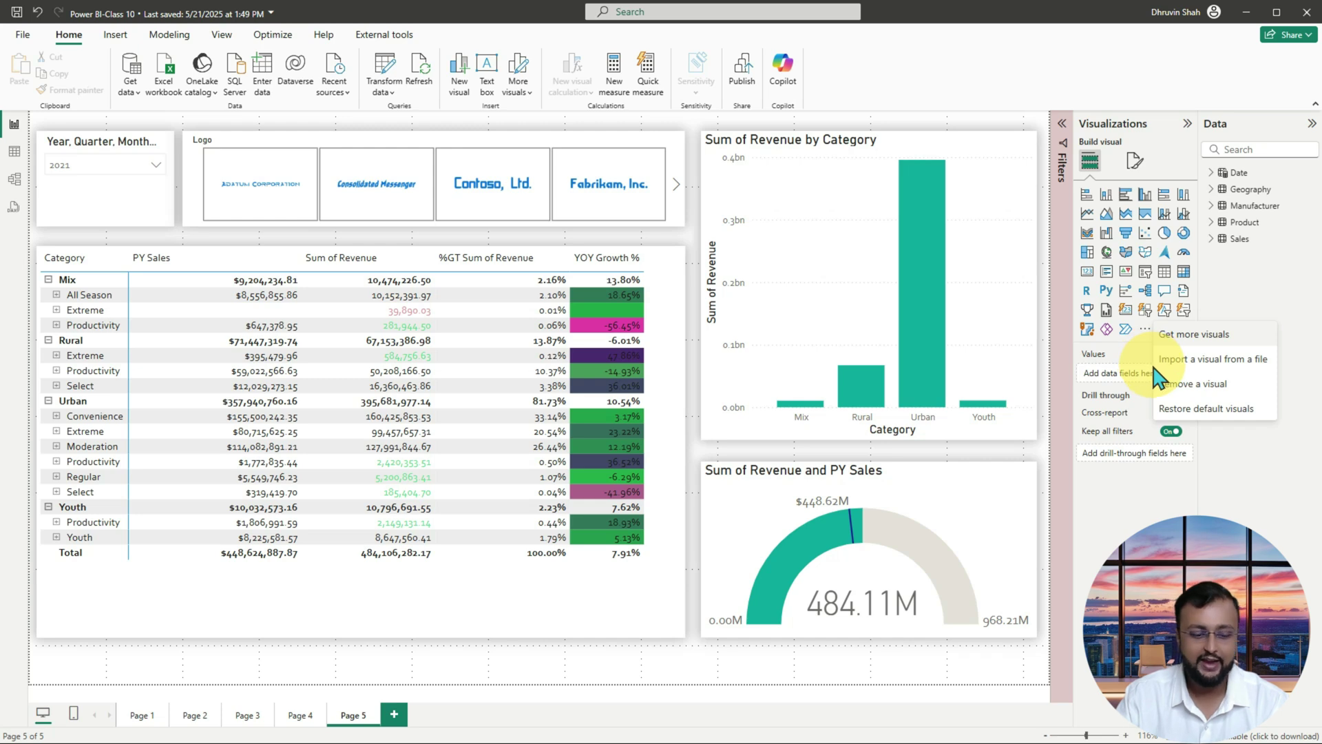
{"action": "left_click_drag", "start_coordinate": [1157, 324], "coordinate": [1275, 351]}
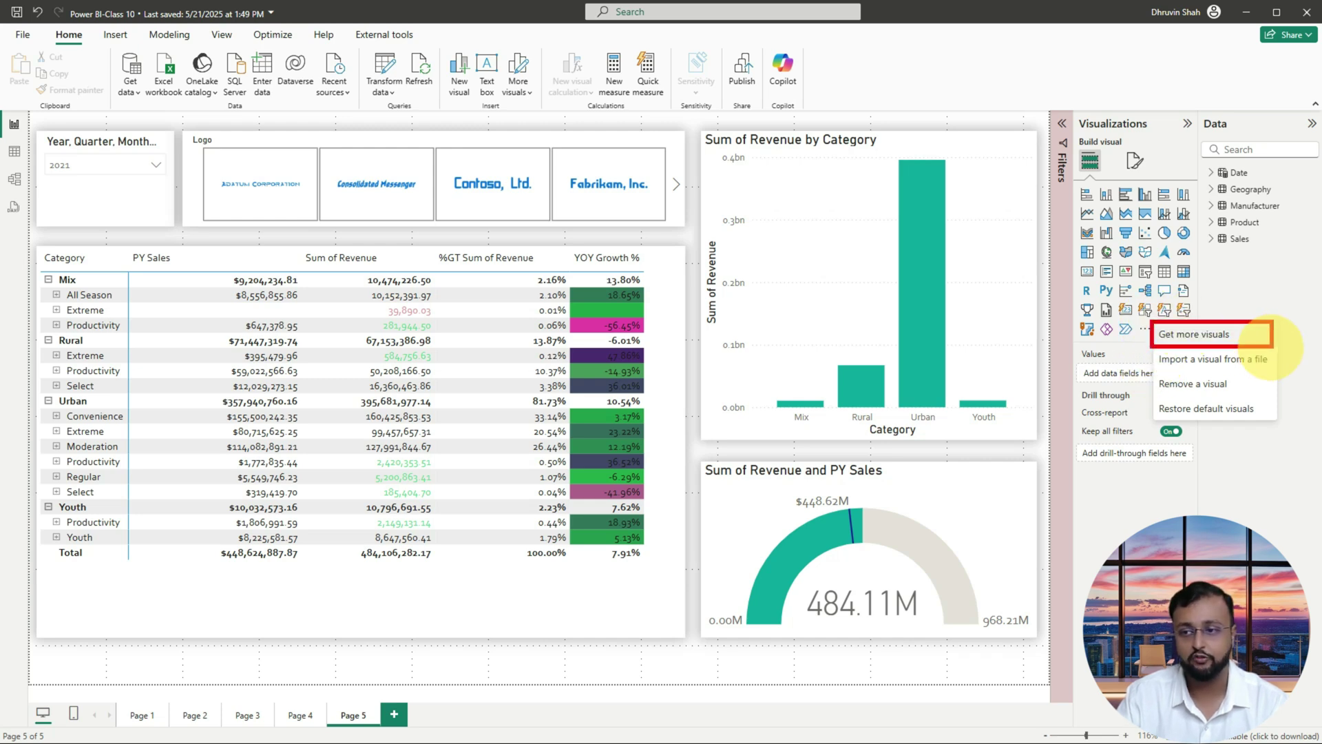
{"action": "left_click", "coordinate": [1224, 333]}
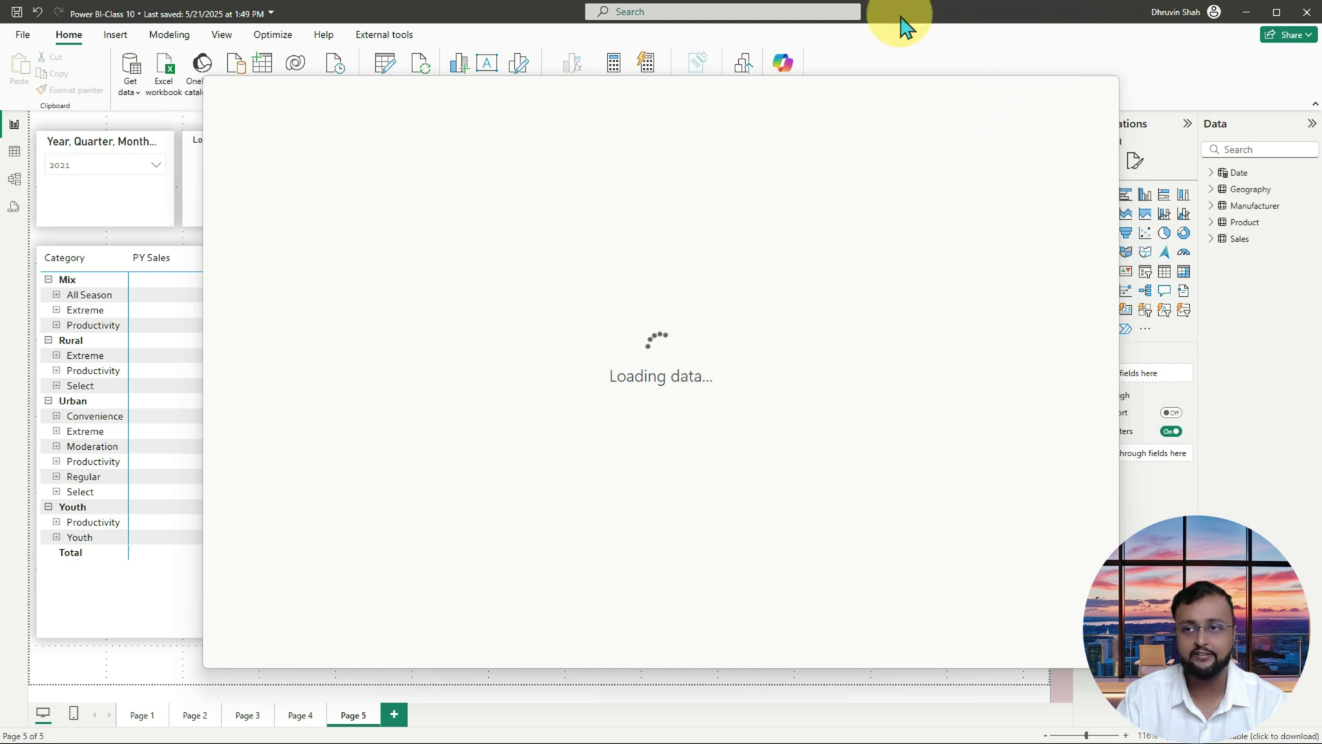
{"action": "mouse_move", "coordinate": [1133, 28]}
{"action": "left_mouse_down"}
{"action": "mouse_move", "coordinate": [1221, 18]}
{"action": "mouse_move", "coordinate": [1150, 5]}
{"action": "mouse_move", "coordinate": [1124, 28]}
{"action": "mouse_move", "coordinate": [1170, 26]}
{"action": "left_mouse_up"}
{"action": "mouse_move", "coordinate": [1141, 89]}
{"action": "left_mouse_down"}
{"action": "mouse_move", "coordinate": [1204, 38]}
{"action": "mouse_move", "coordinate": [1181, 82]}
{"action": "left_mouse_up"}
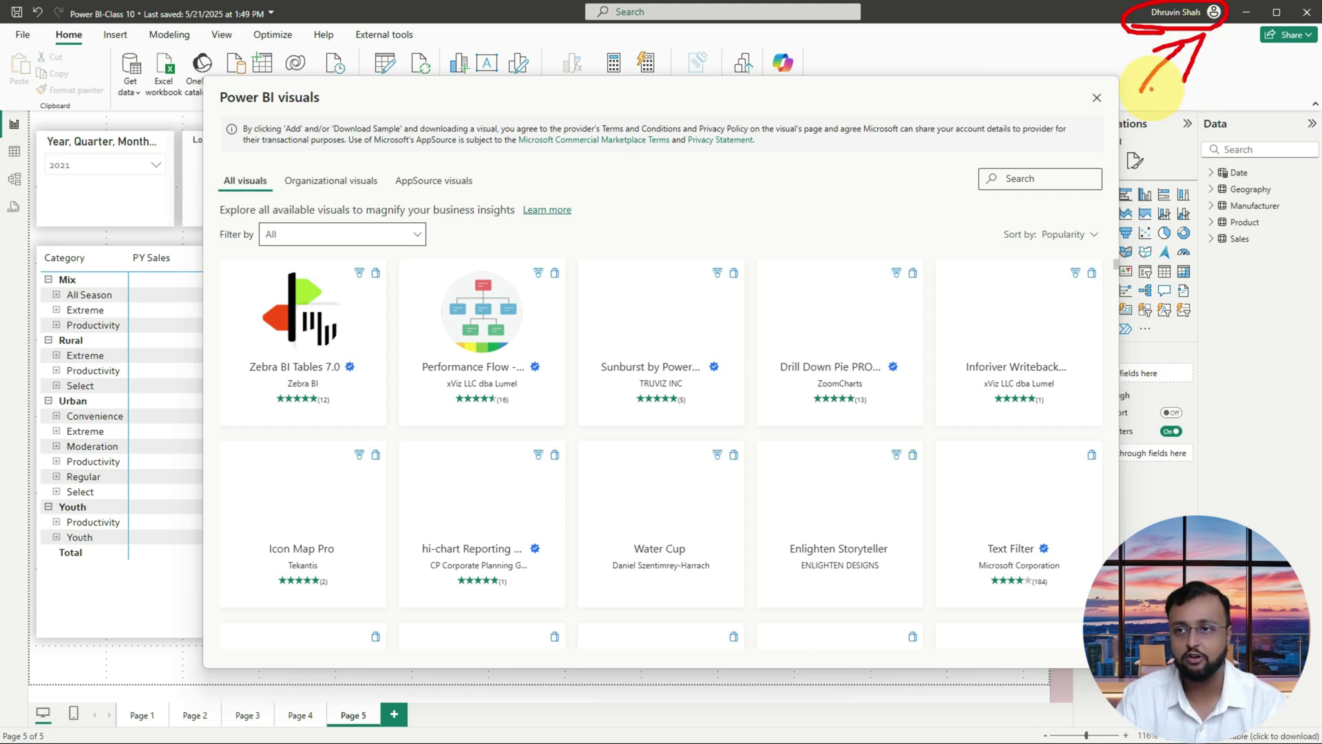
{"action": "key", "text": "Escape"}
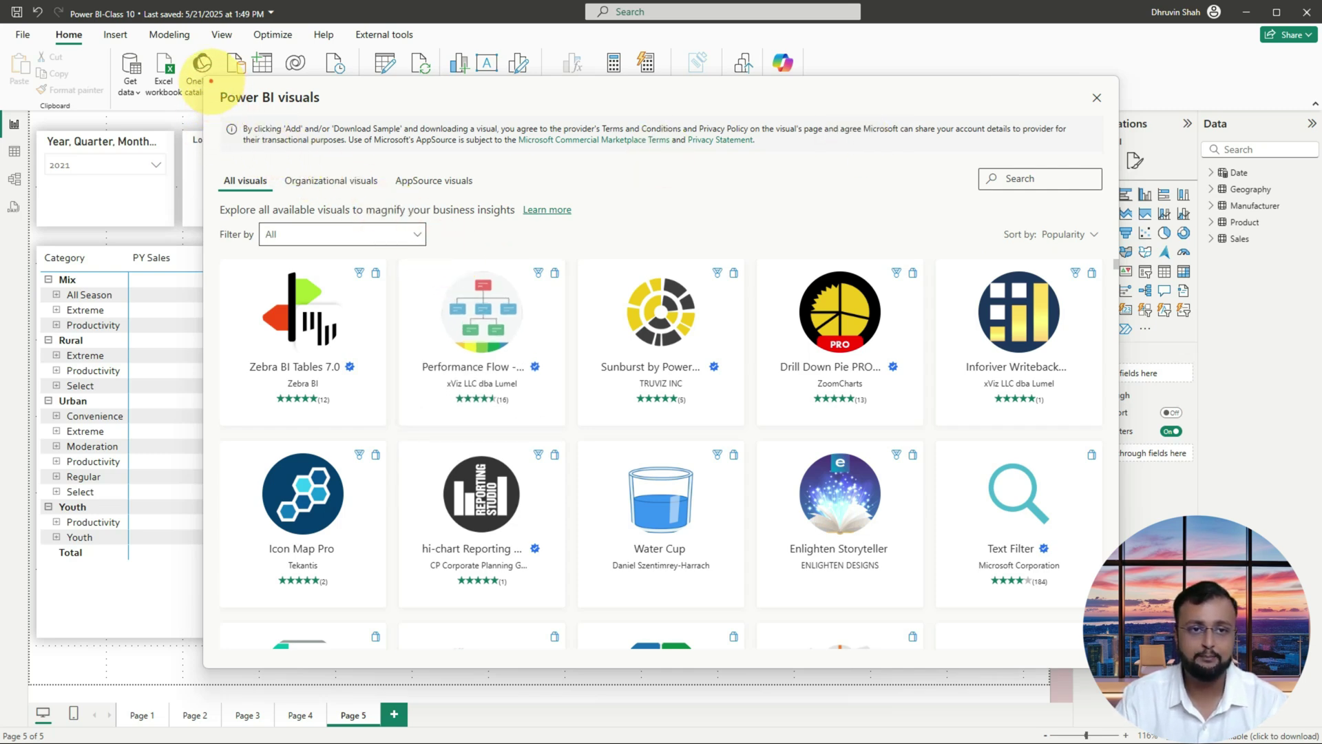
{"action": "mouse_move", "coordinate": [207, 80]}
{"action": "left_mouse_down"}
{"action": "mouse_move", "coordinate": [623, 451]}
{"action": "mouse_move", "coordinate": [991, 643]}
{"action": "mouse_move", "coordinate": [1068, 667]}
{"action": "mouse_move", "coordinate": [1112, 662]}
{"action": "left_mouse_up"}
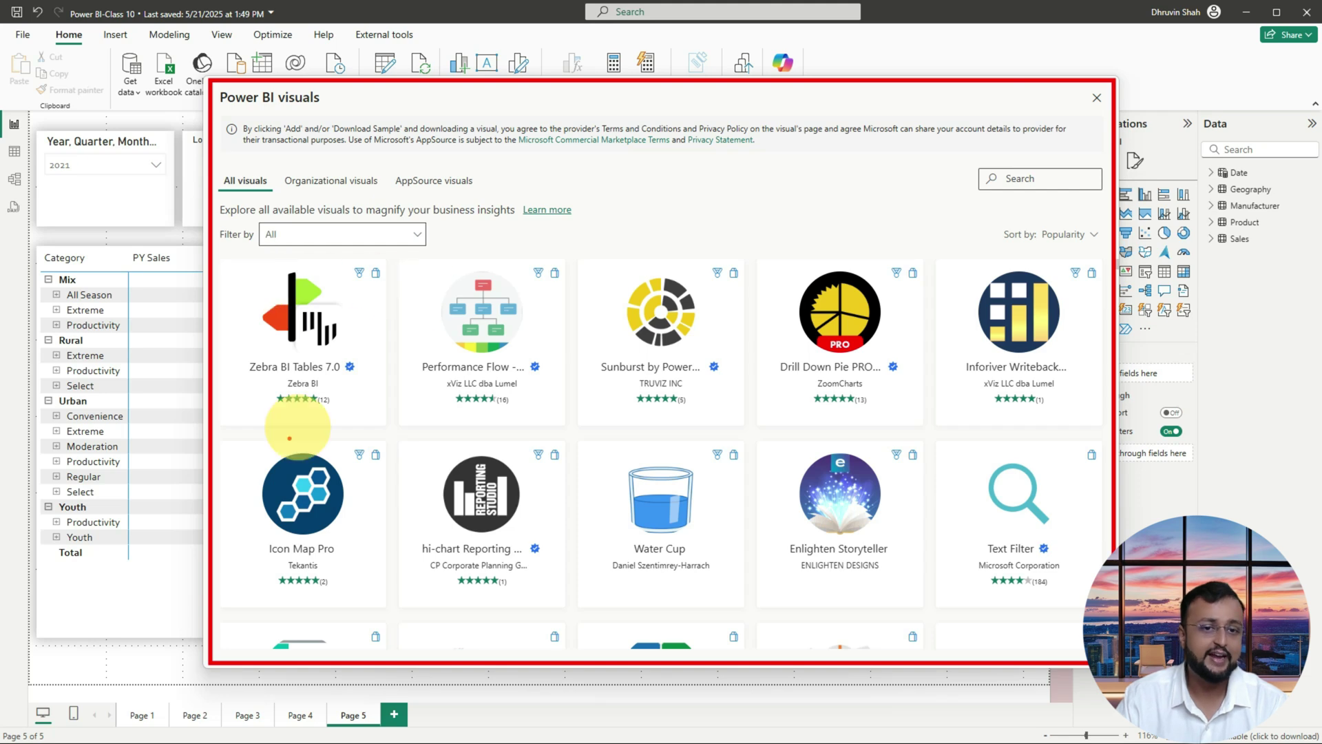
Step: Set Filter by to Maps and scroll through map visuals like Icon Map Pro and Mapbox
{"action": "left_click_drag", "start_coordinate": [281, 390], "coordinate": [308, 391]}
{"action": "left_click_drag", "start_coordinate": [427, 390], "coordinate": [480, 389]}
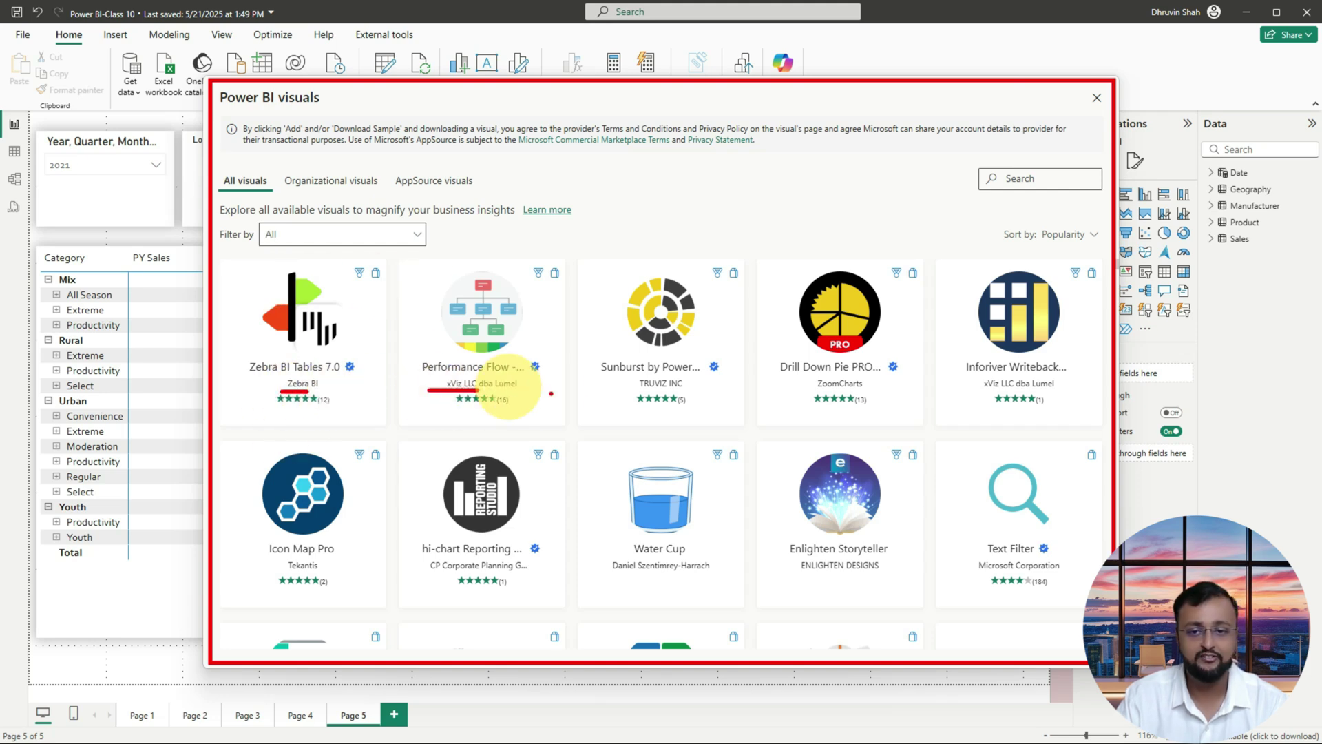
{"action": "left_click_drag", "start_coordinate": [619, 394], "coordinate": [668, 391]}
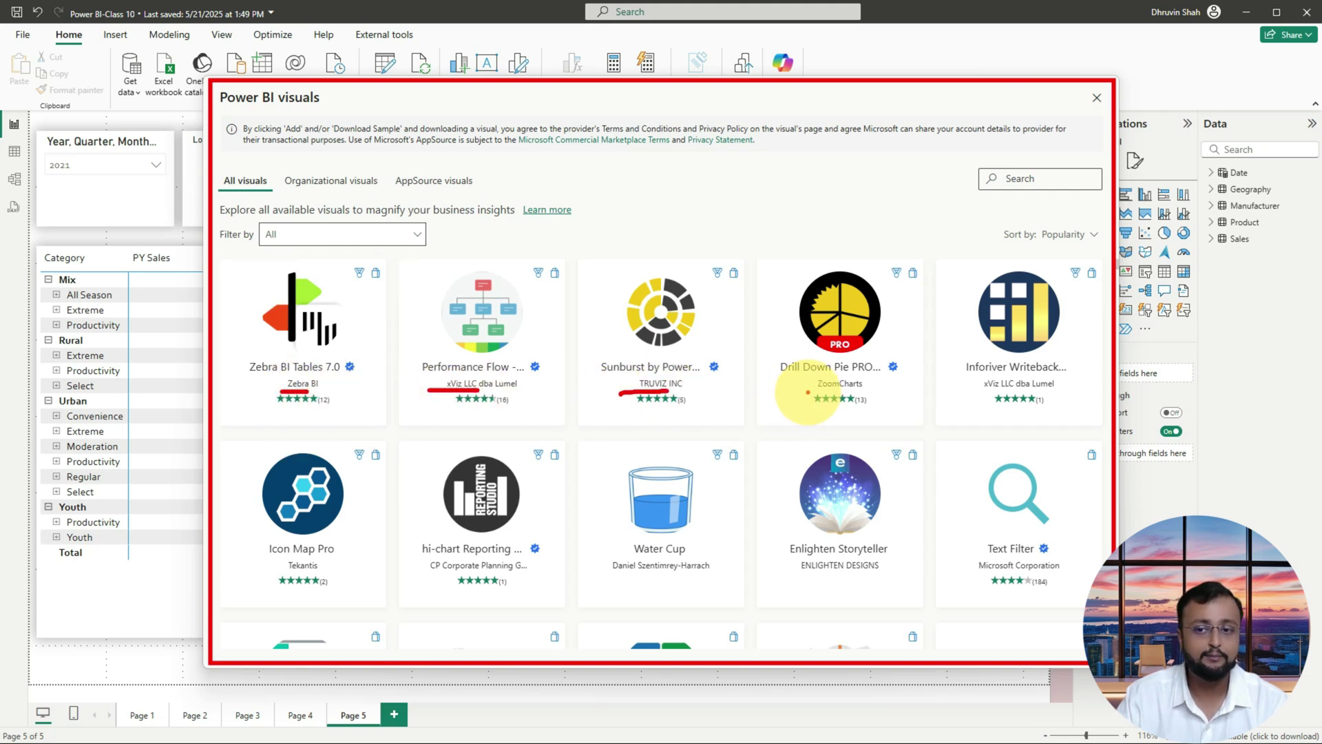
{"action": "left_click_drag", "start_coordinate": [808, 392], "coordinate": [862, 392]}
{"action": "left_click_drag", "start_coordinate": [966, 390], "coordinate": [1039, 393]}
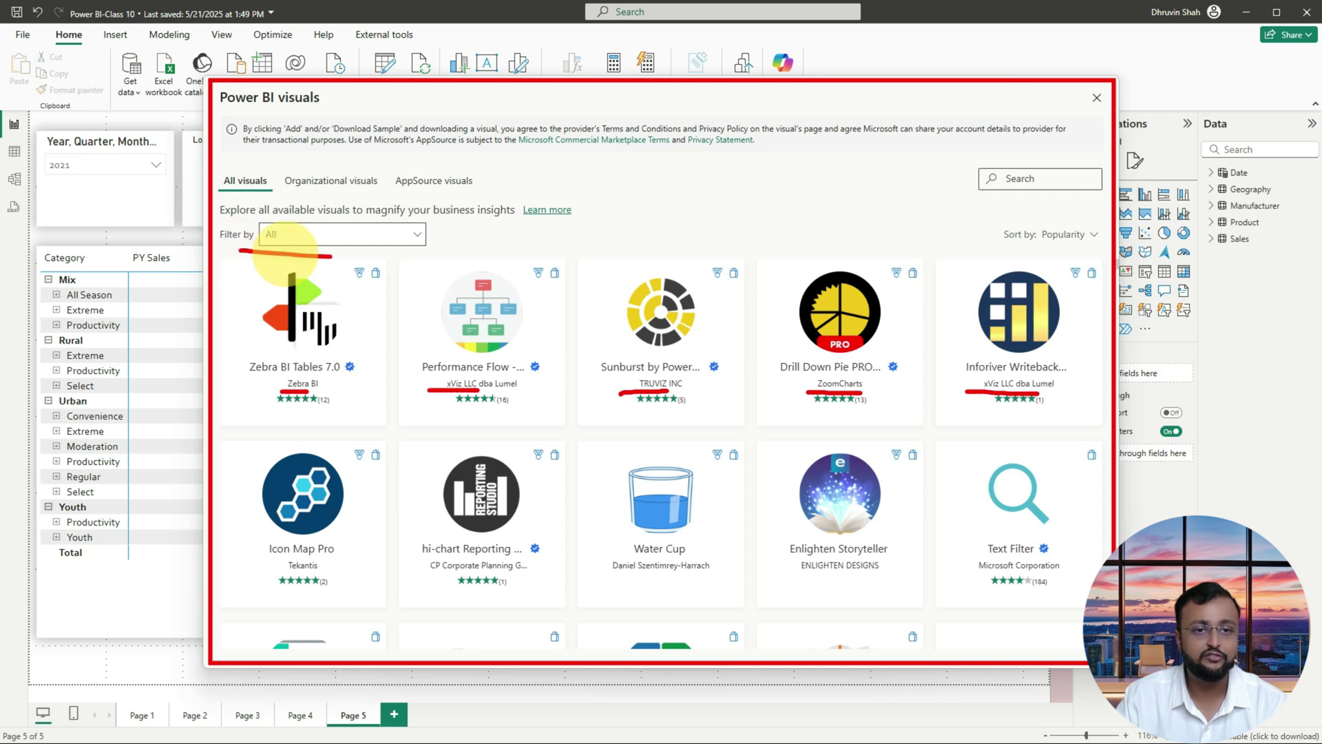
{"action": "mouse_move", "coordinate": [313, 207]}
{"action": "left_mouse_down"}
{"action": "mouse_move", "coordinate": [251, 236]}
{"action": "mouse_move", "coordinate": [258, 224]}
{"action": "left_mouse_up"}
{"action": "left_click", "coordinate": [387, 238]}
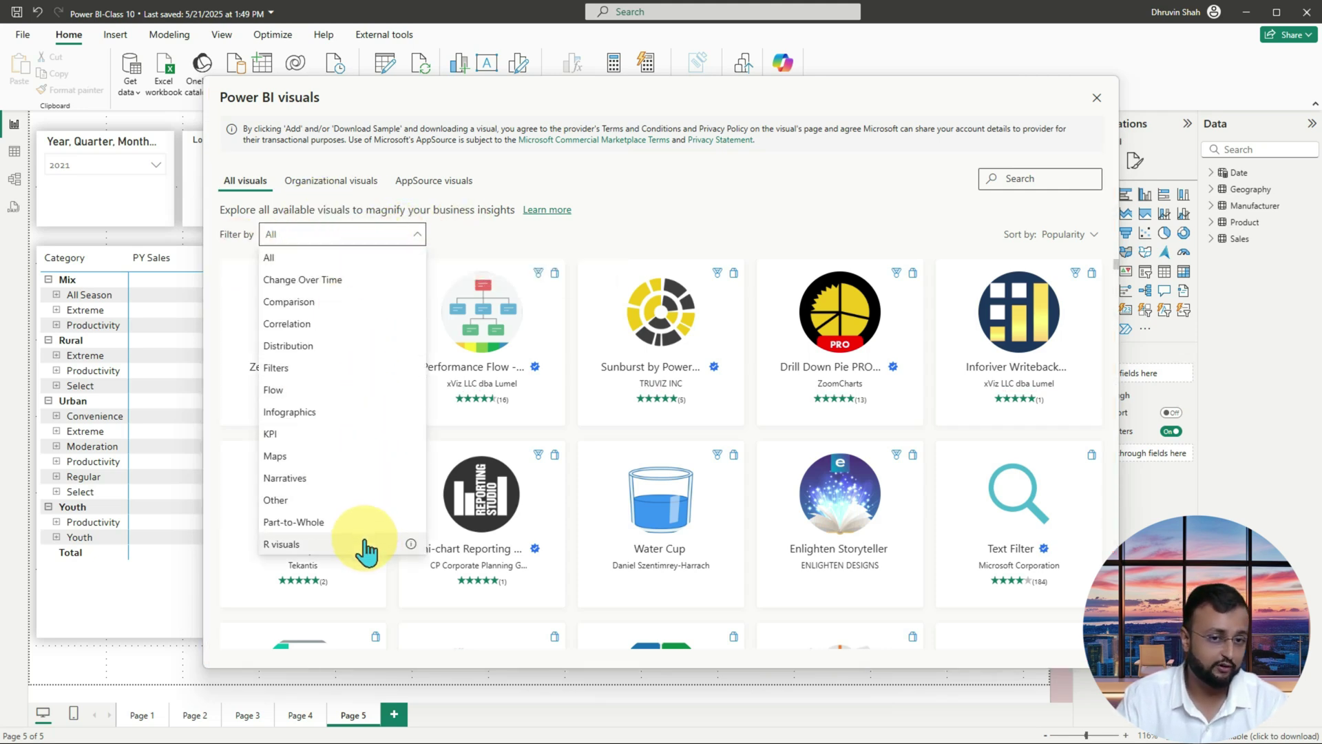
{"action": "left_click", "coordinate": [367, 457]}
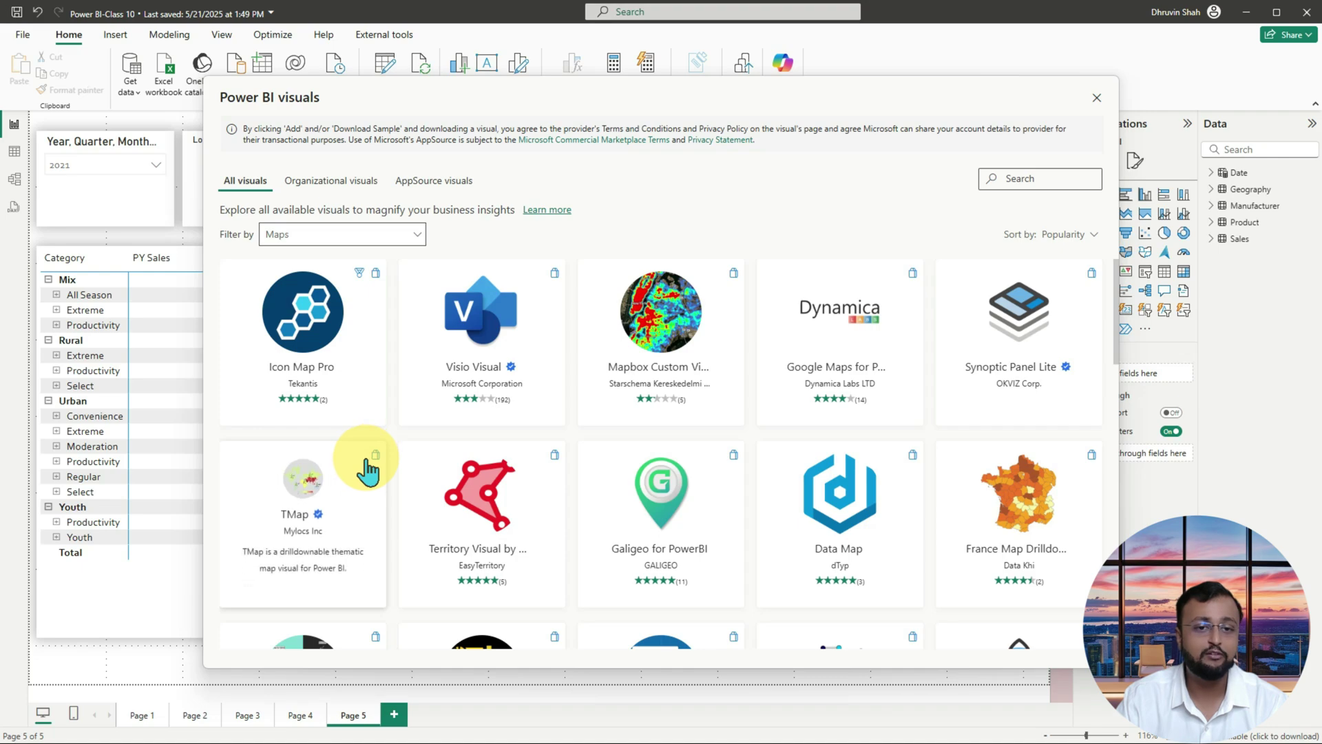
{"action": "scroll", "coordinate": [598, 482], "scroll_direction": "down", "scroll_amount": 10}
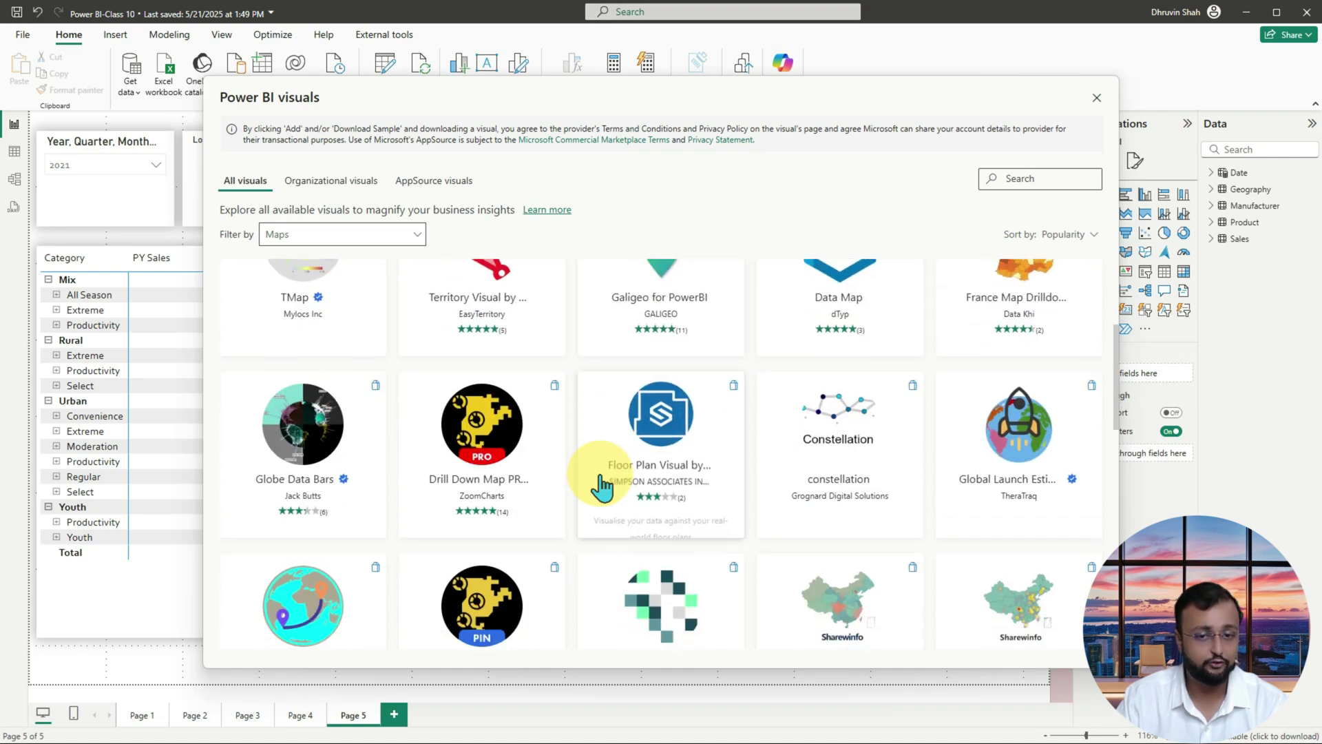
{"action": "scroll", "coordinate": [607, 482], "scroll_direction": "down", "scroll_amount": 2}
{"action": "scroll", "coordinate": [607, 482], "scroll_direction": "up", "scroll_amount": 5}
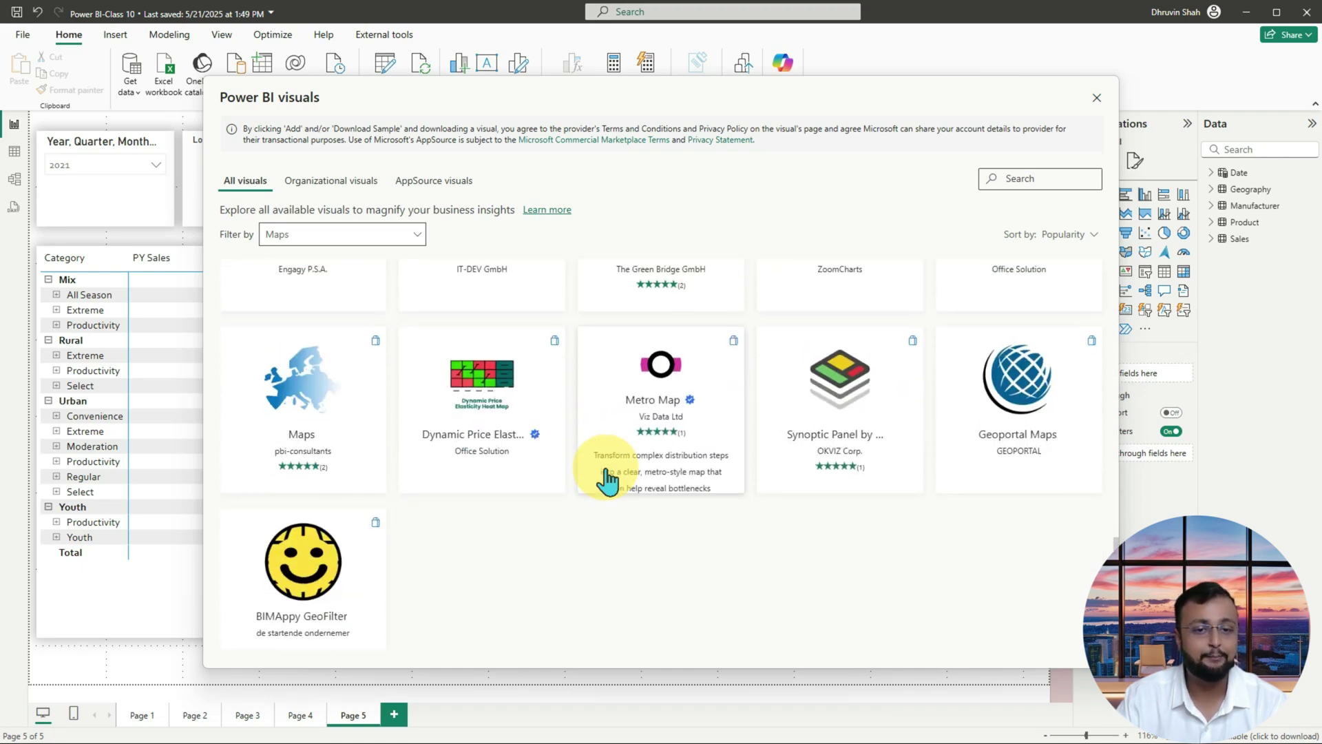
{"action": "scroll", "coordinate": [606, 483], "scroll_direction": "up", "scroll_amount": 4}
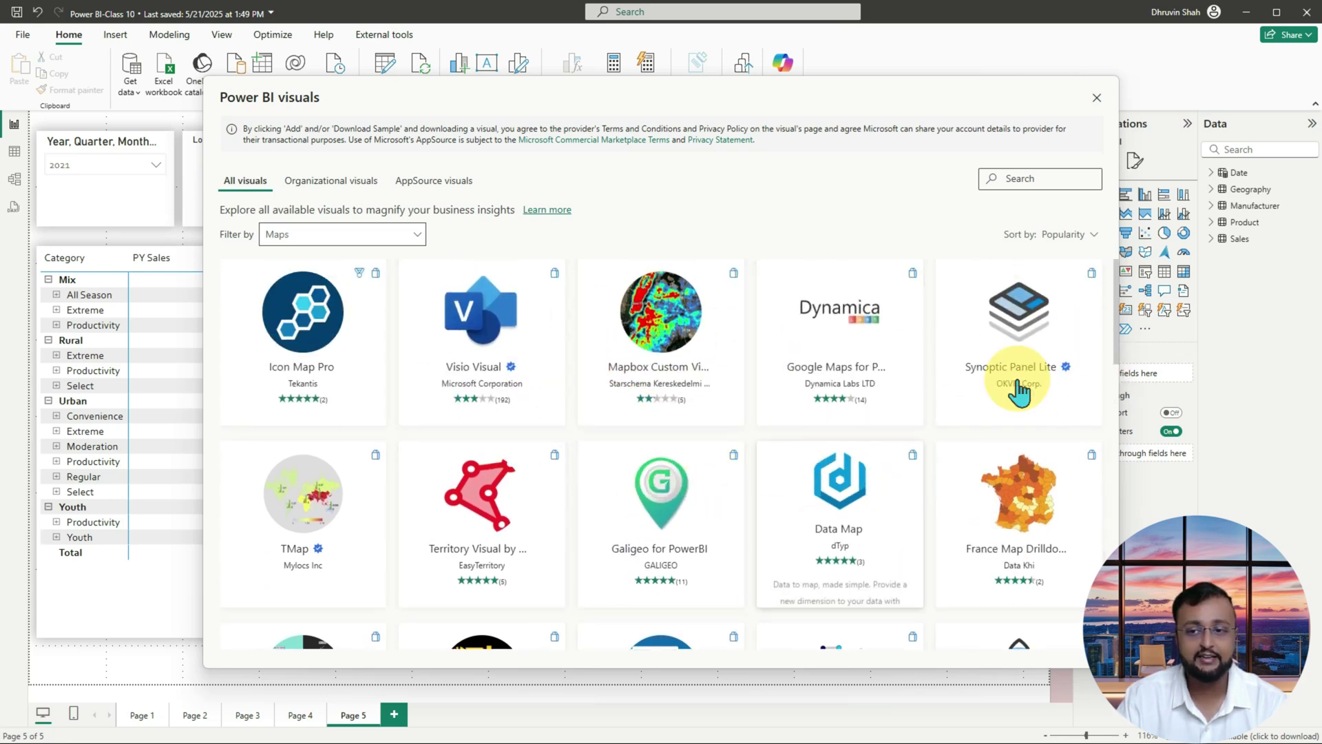
{"action": "left_click", "coordinate": [504, 308]}
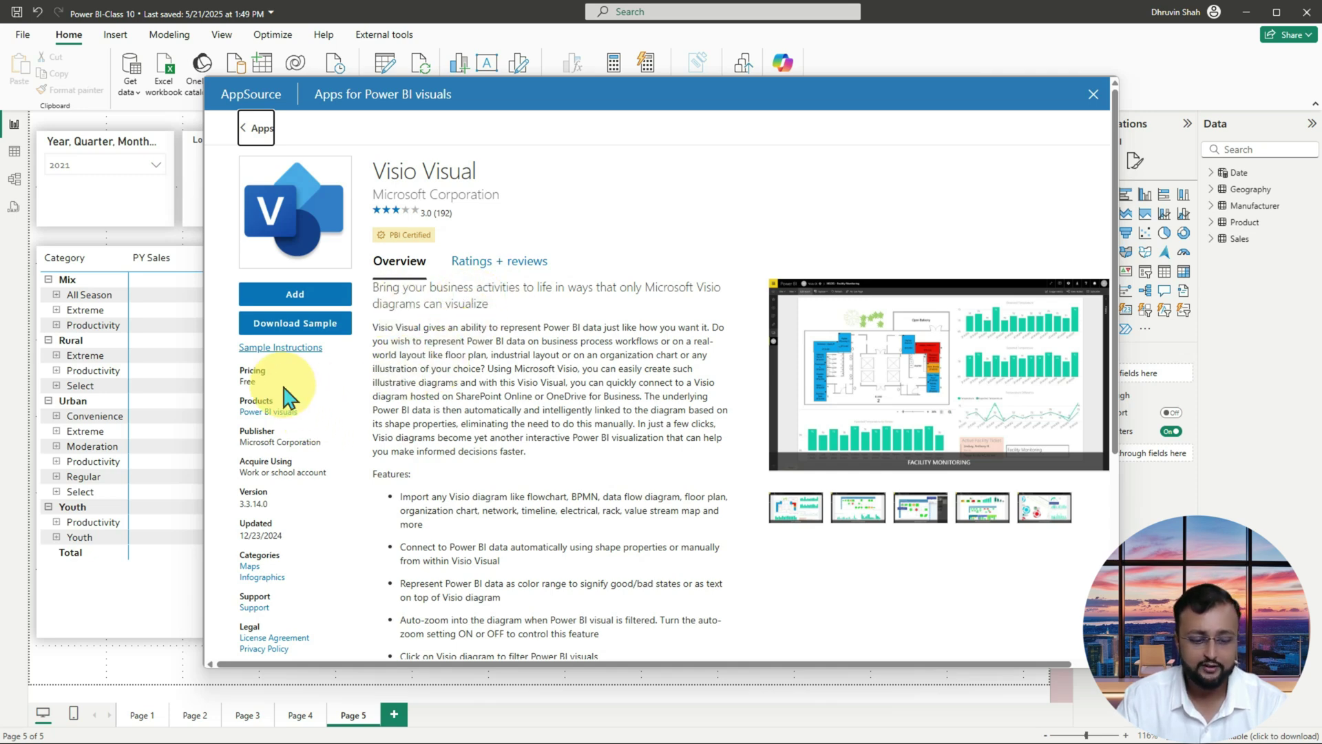
{"action": "mouse_move", "coordinate": [231, 359]}
{"action": "left_mouse_down"}
{"action": "mouse_move", "coordinate": [329, 397]}
{"action": "mouse_move", "coordinate": [351, 376]}
{"action": "mouse_move", "coordinate": [388, 376]}
{"action": "mouse_move", "coordinate": [354, 360]}
{"action": "mouse_move", "coordinate": [345, 384]}
{"action": "mouse_move", "coordinate": [361, 353]}
{"action": "left_mouse_up"}
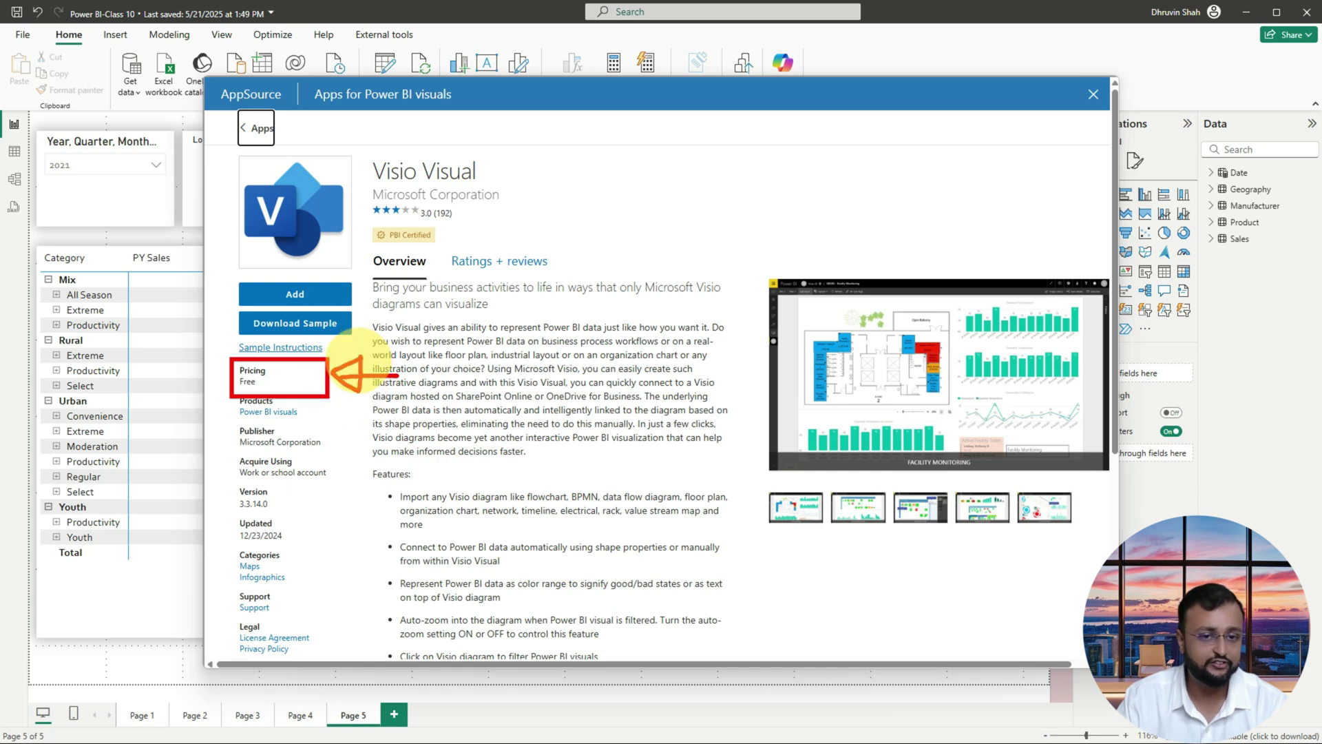
{"action": "left_click_drag", "start_coordinate": [448, 275], "coordinate": [526, 274]}
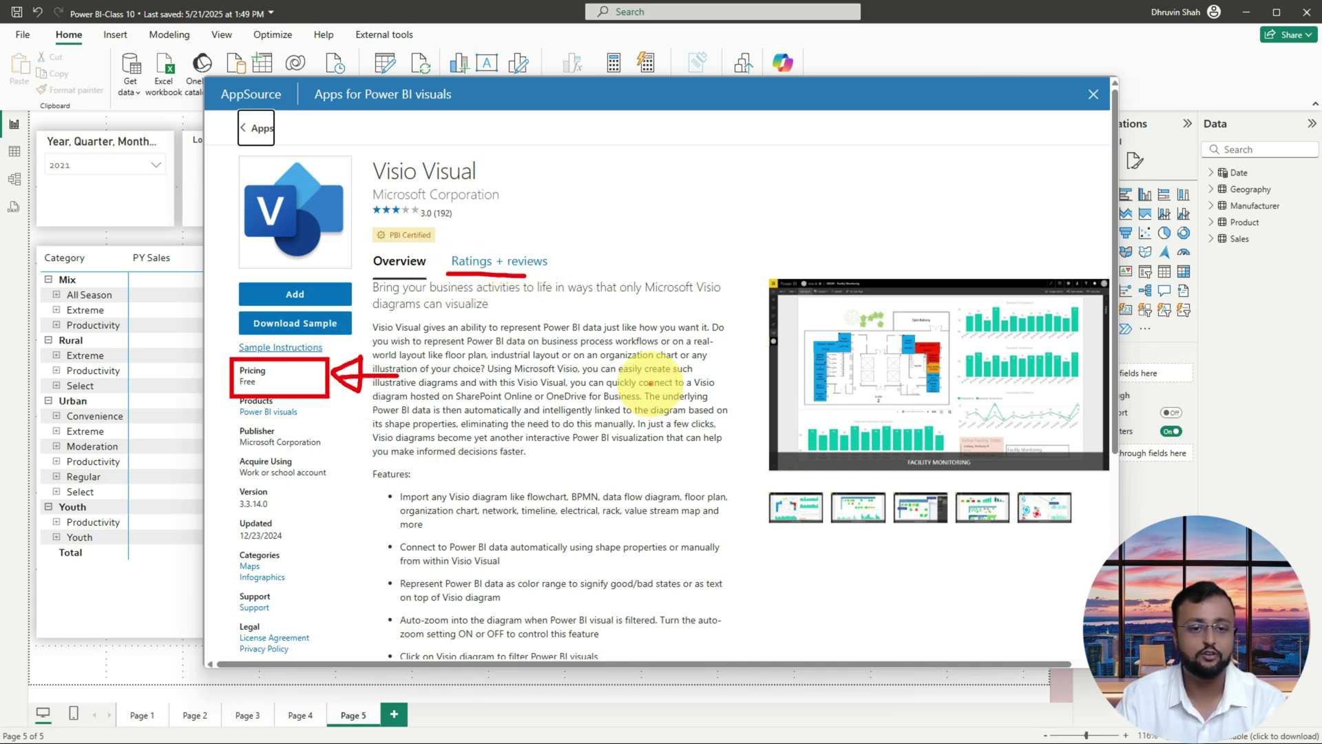
{"action": "key", "text": "Escape"}
{"action": "scroll", "coordinate": [472, 390], "scroll_direction": "down", "scroll_amount": 5}
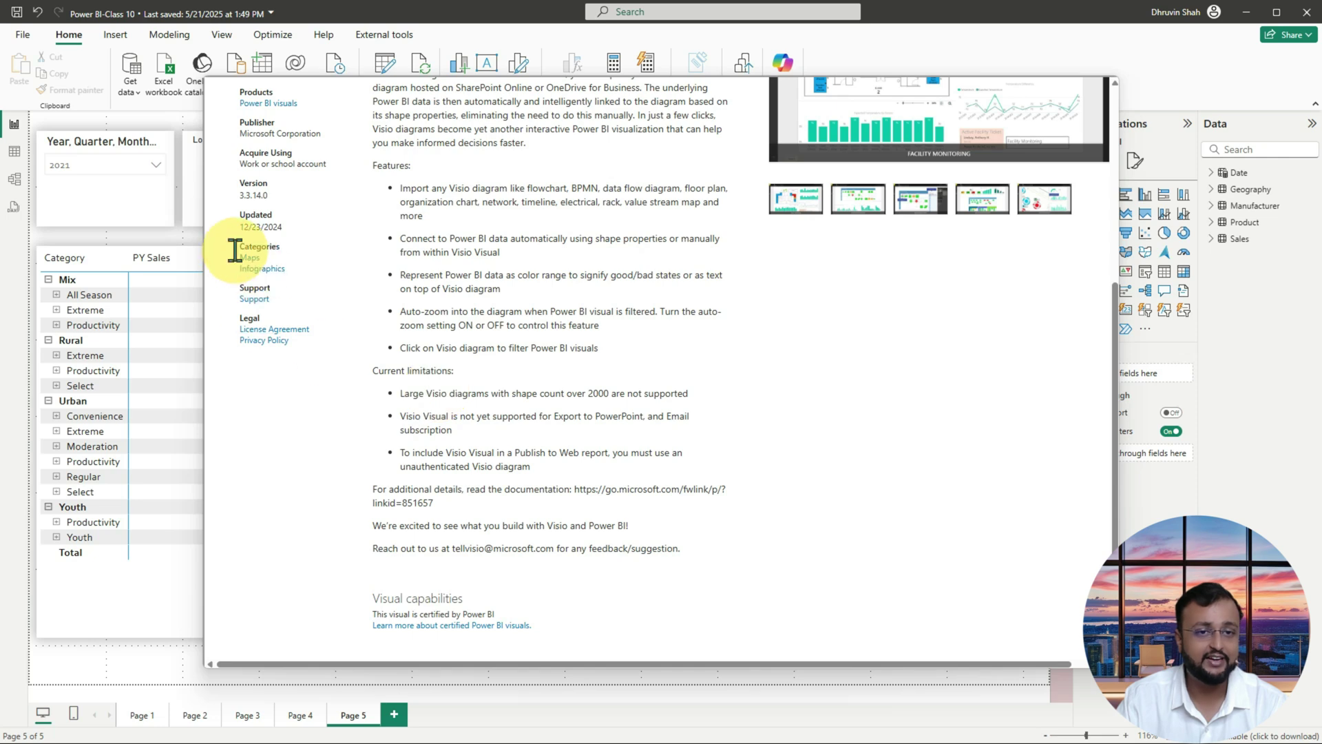
{"action": "scroll", "coordinate": [310, 284], "scroll_direction": "up", "scroll_amount": 5}
{"action": "left_click", "coordinate": [250, 132]}
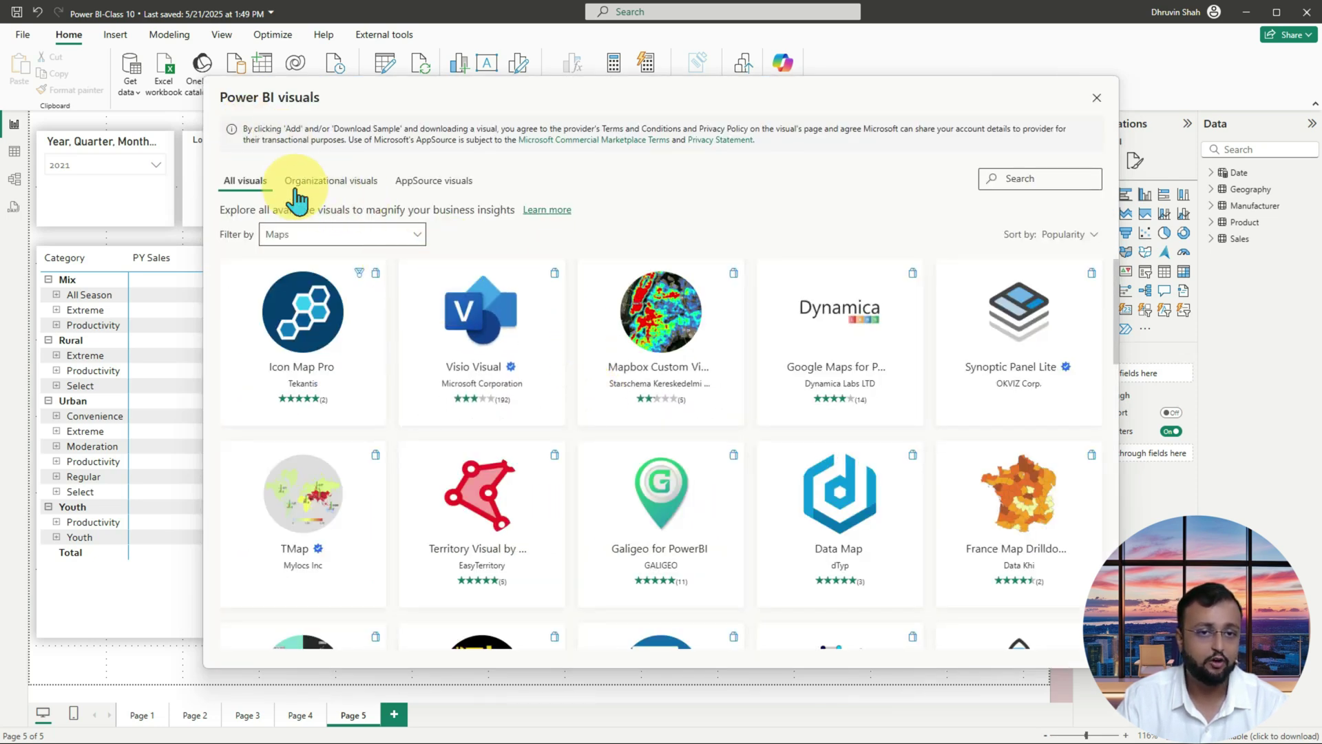
Step: Filter the visuals gallery to the Comparison category and scroll through its visuals
{"action": "left_click", "coordinate": [351, 236]}
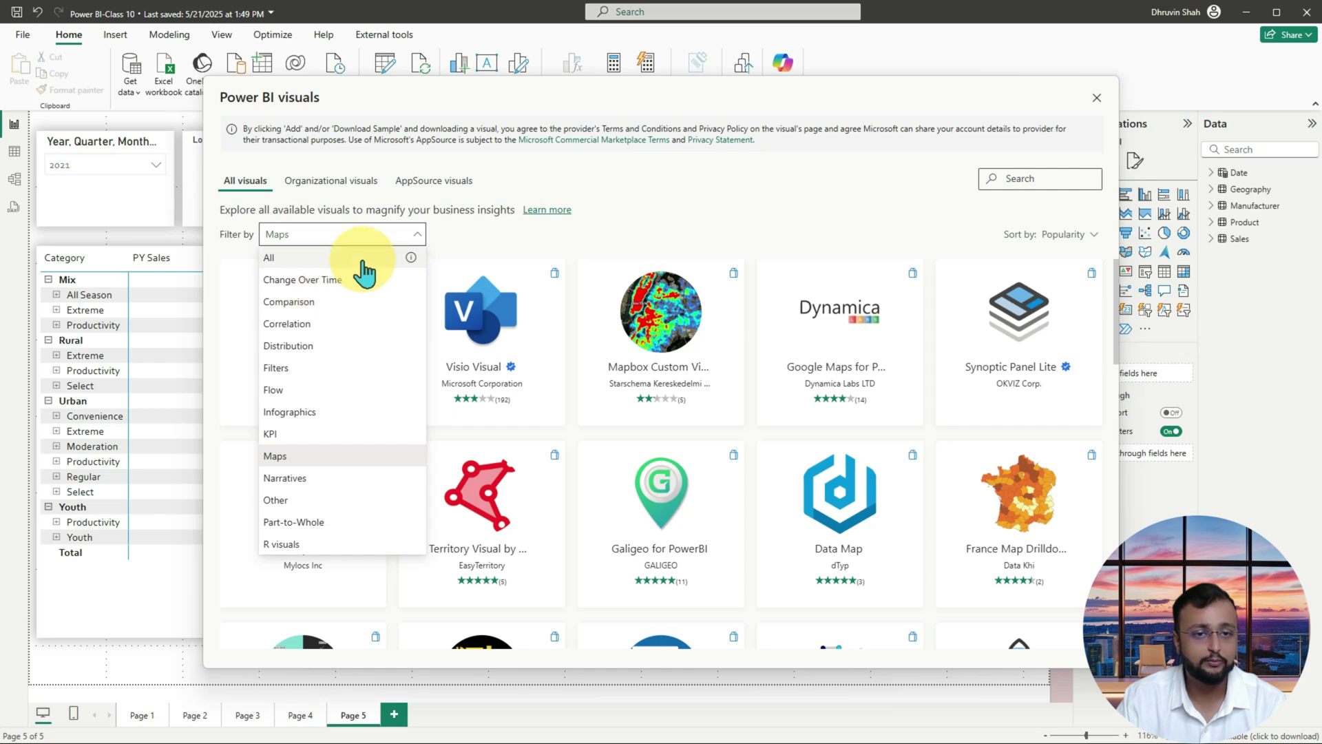
{"action": "left_click", "coordinate": [357, 304]}
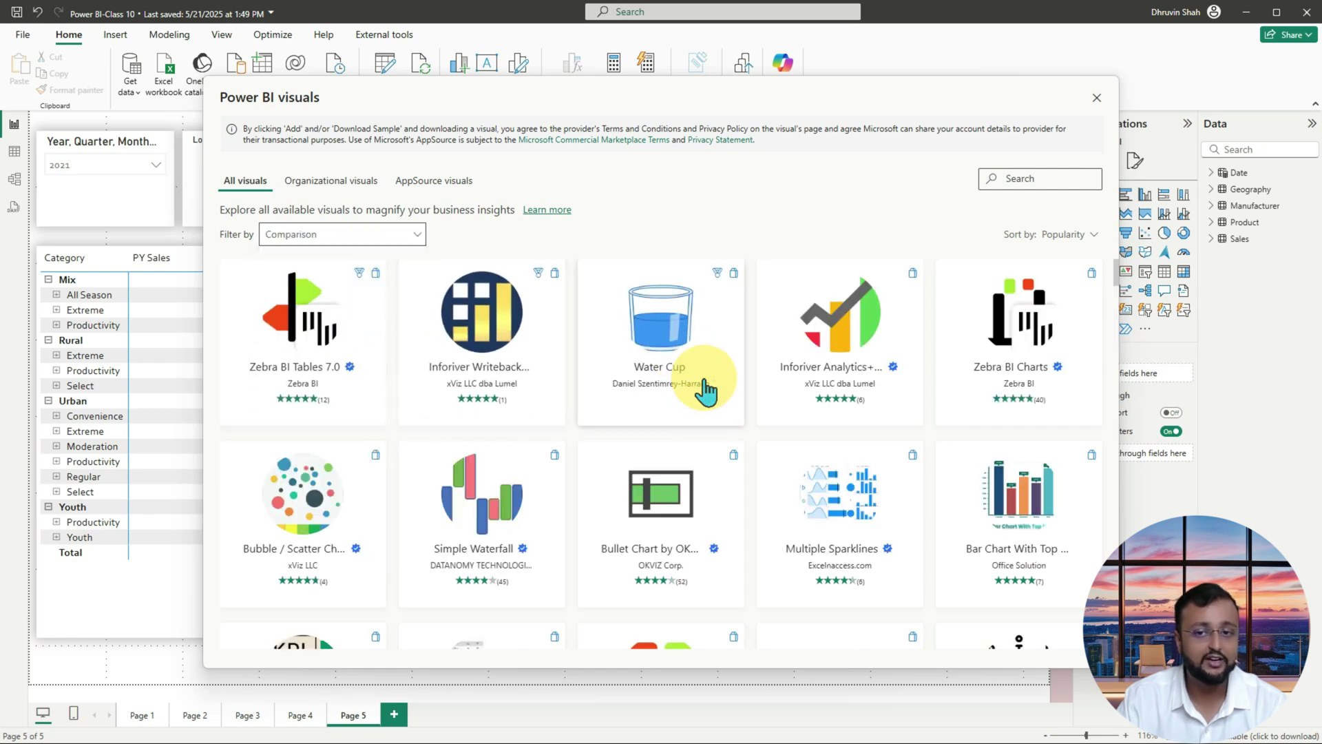
{"action": "scroll", "coordinate": [709, 427], "scroll_direction": "down", "scroll_amount": 12}
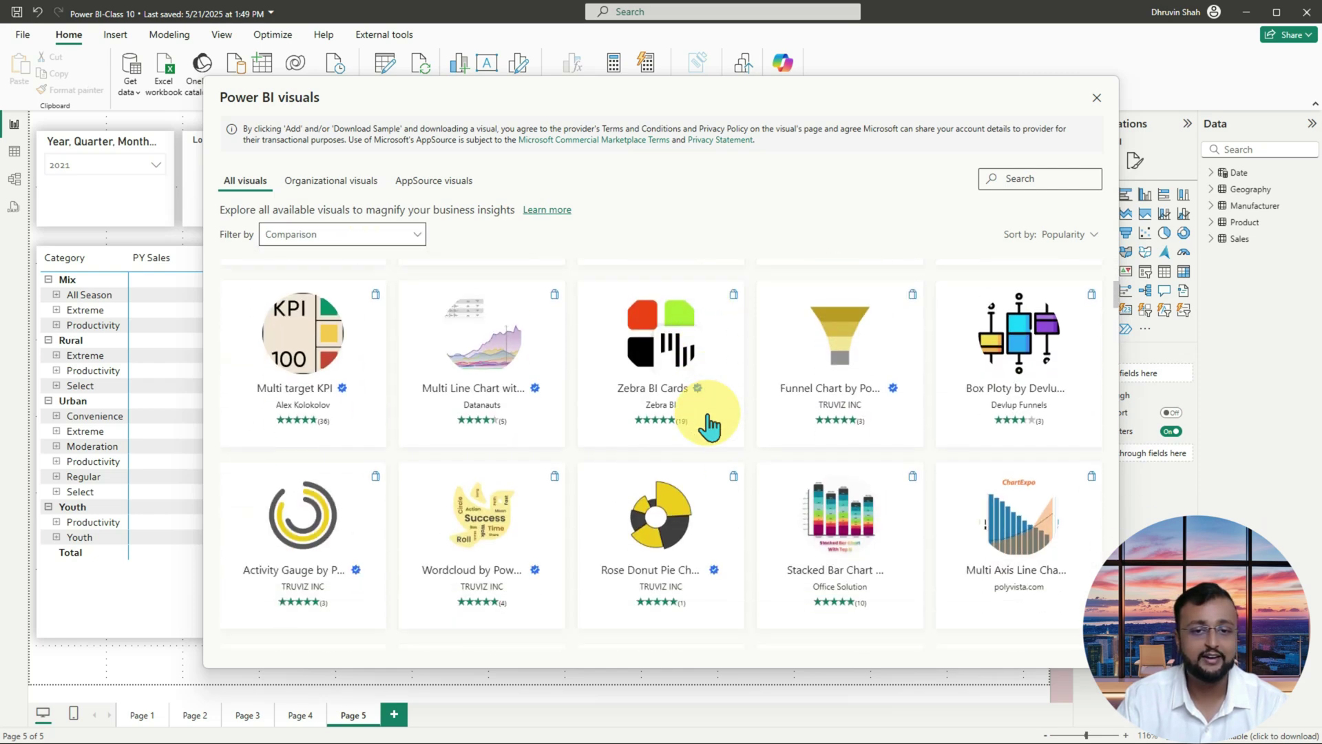
{"action": "scroll", "coordinate": [710, 427], "scroll_direction": "down", "scroll_amount": 4}
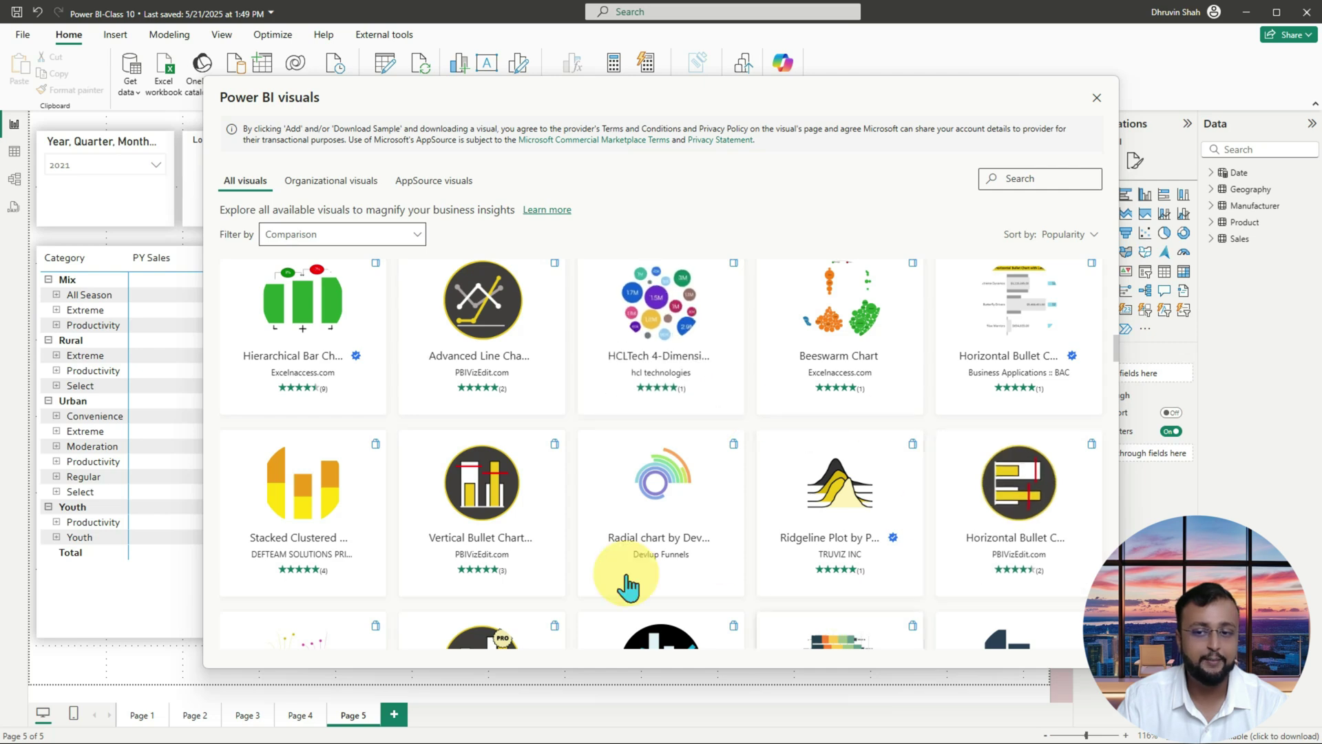
{"action": "scroll", "coordinate": [699, 485], "scroll_direction": "down", "scroll_amount": 5}
{"action": "scroll", "coordinate": [709, 490], "scroll_direction": "down", "scroll_amount": 1}
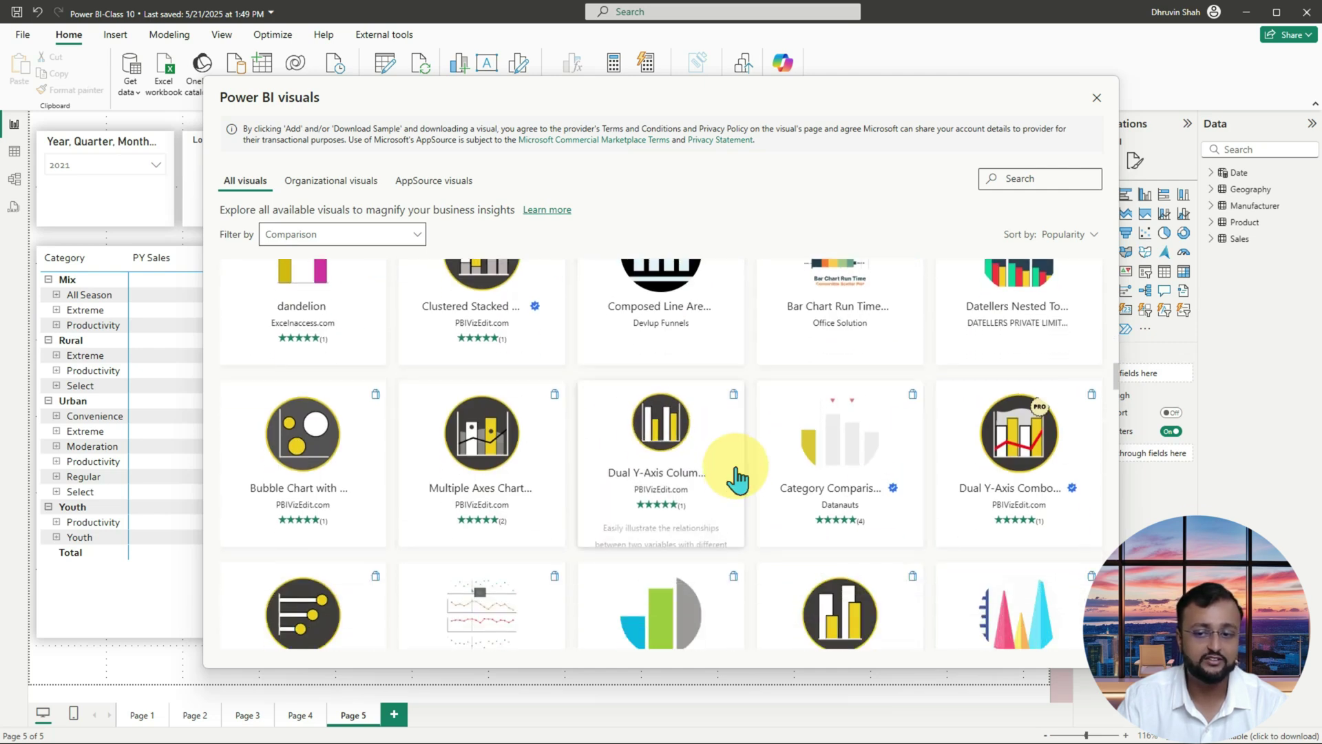
{"action": "scroll", "coordinate": [732, 472], "scroll_direction": "down", "scroll_amount": 4}
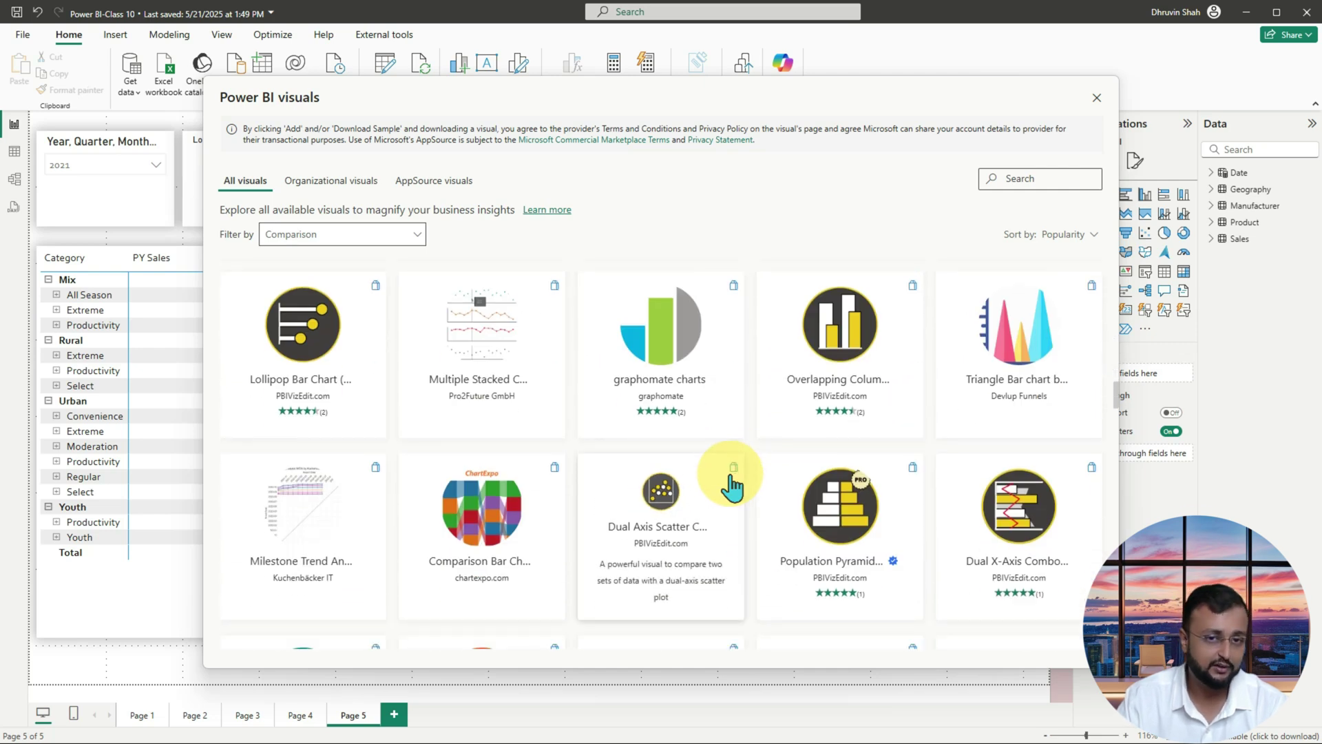
Step: Set Filter by back to All and scroll down to the Sunburst by Powerviz card
{"action": "left_click", "coordinate": [320, 234]}
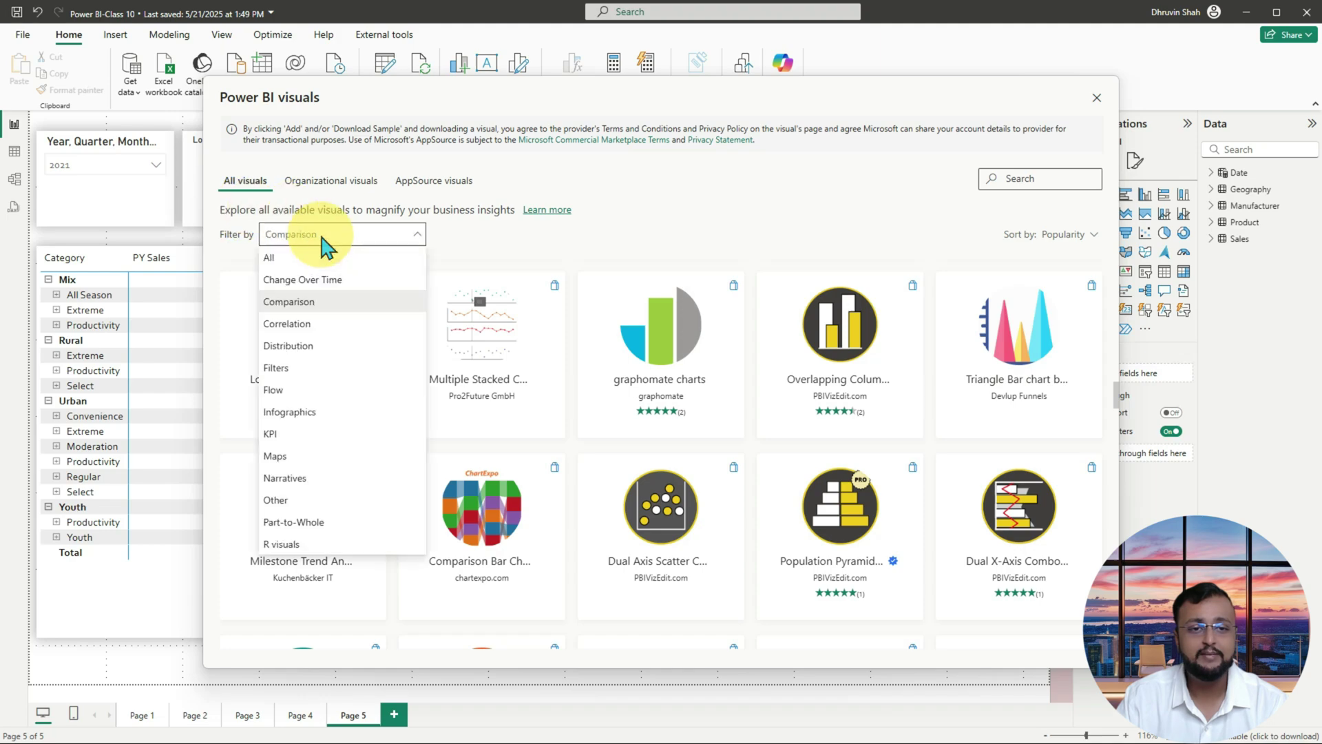
{"action": "left_click", "coordinate": [329, 258]}
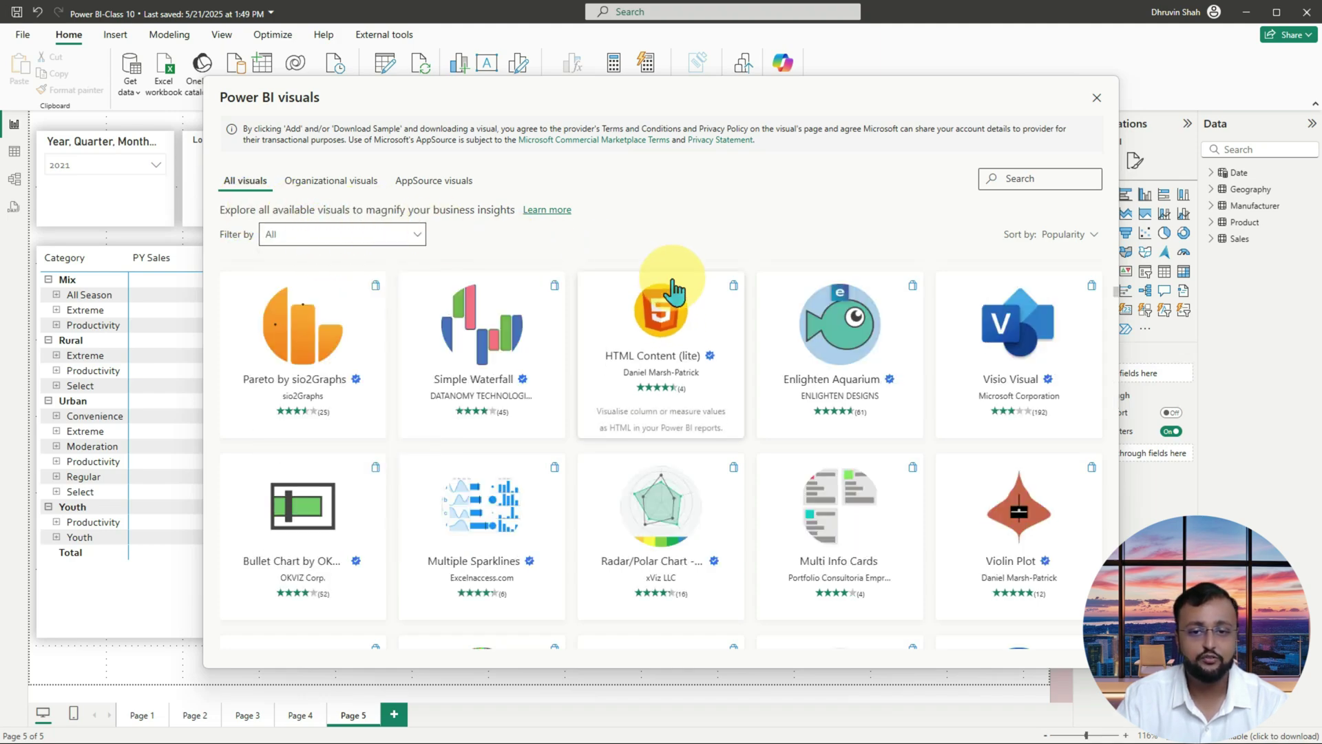
{"action": "scroll", "coordinate": [673, 289], "scroll_direction": "down", "scroll_amount": 3}
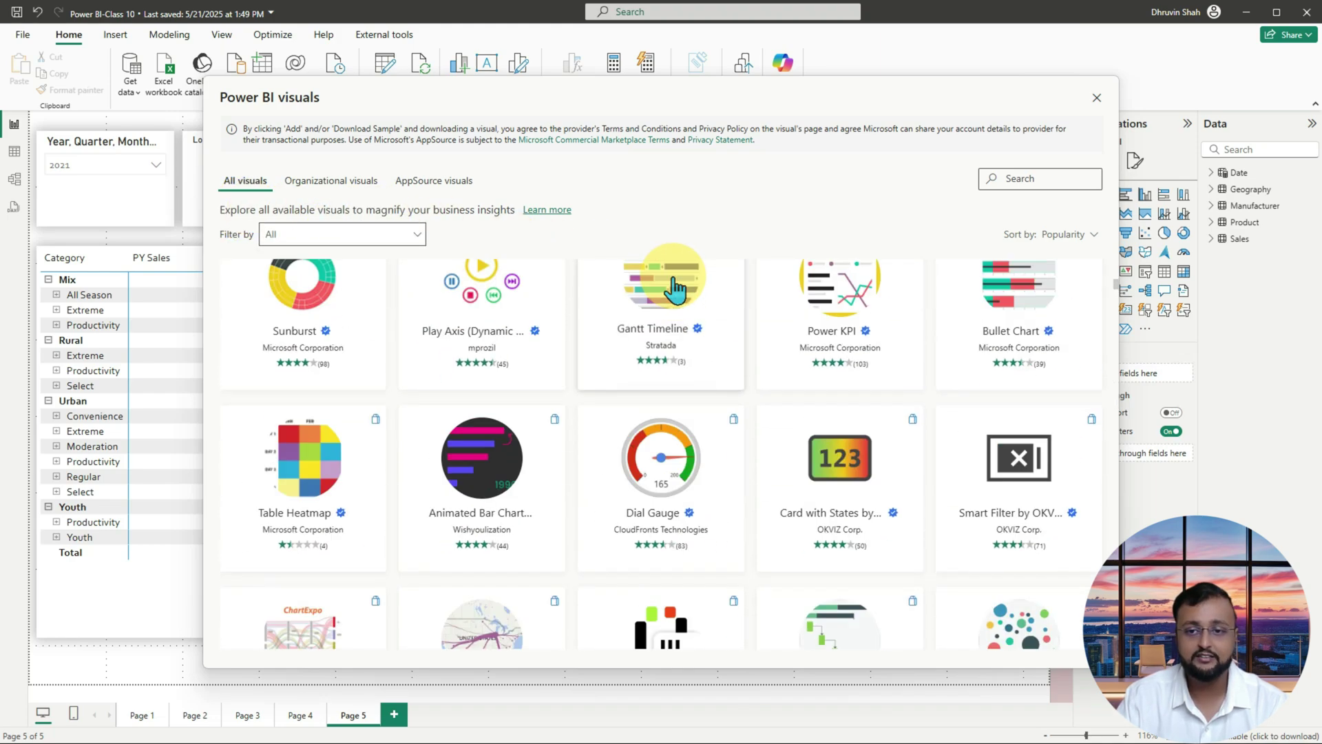
{"action": "scroll", "coordinate": [673, 290], "scroll_direction": "down", "scroll_amount": 15}
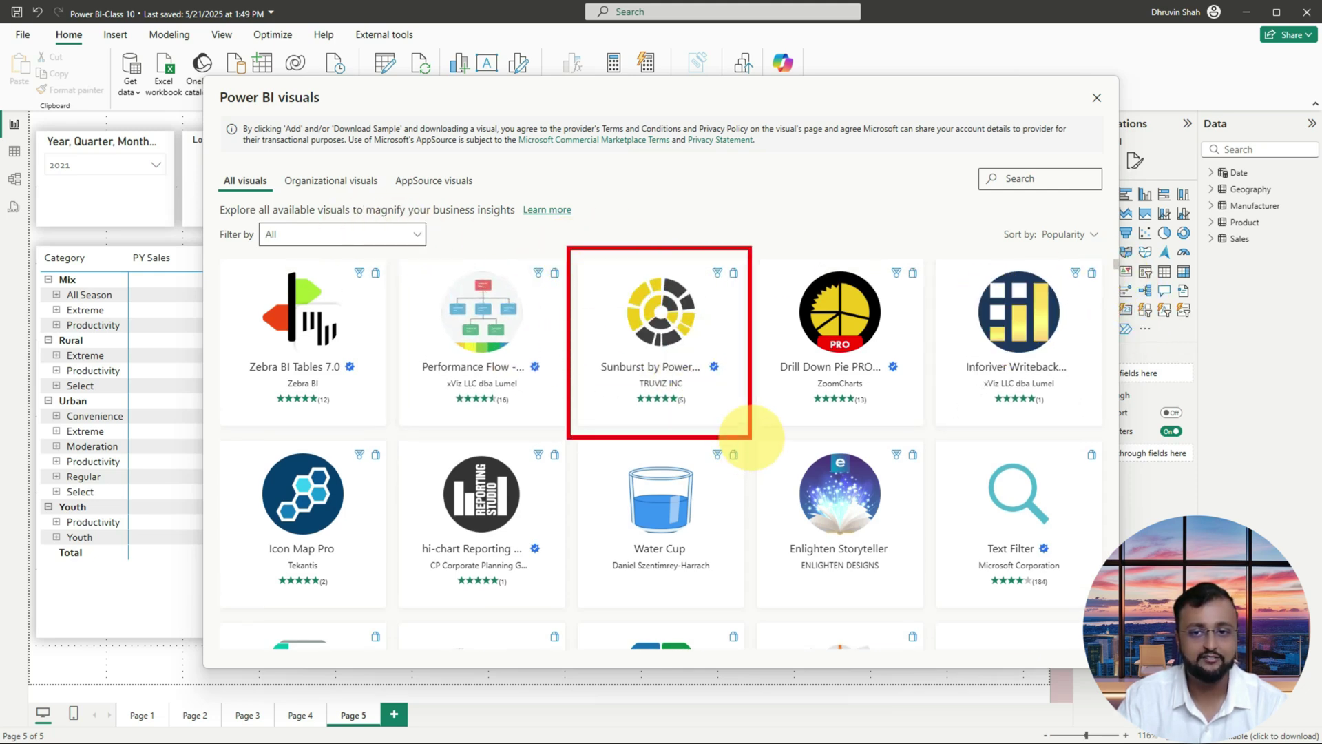
{"action": "left_click_drag", "start_coordinate": [598, 376], "coordinate": [659, 377]}
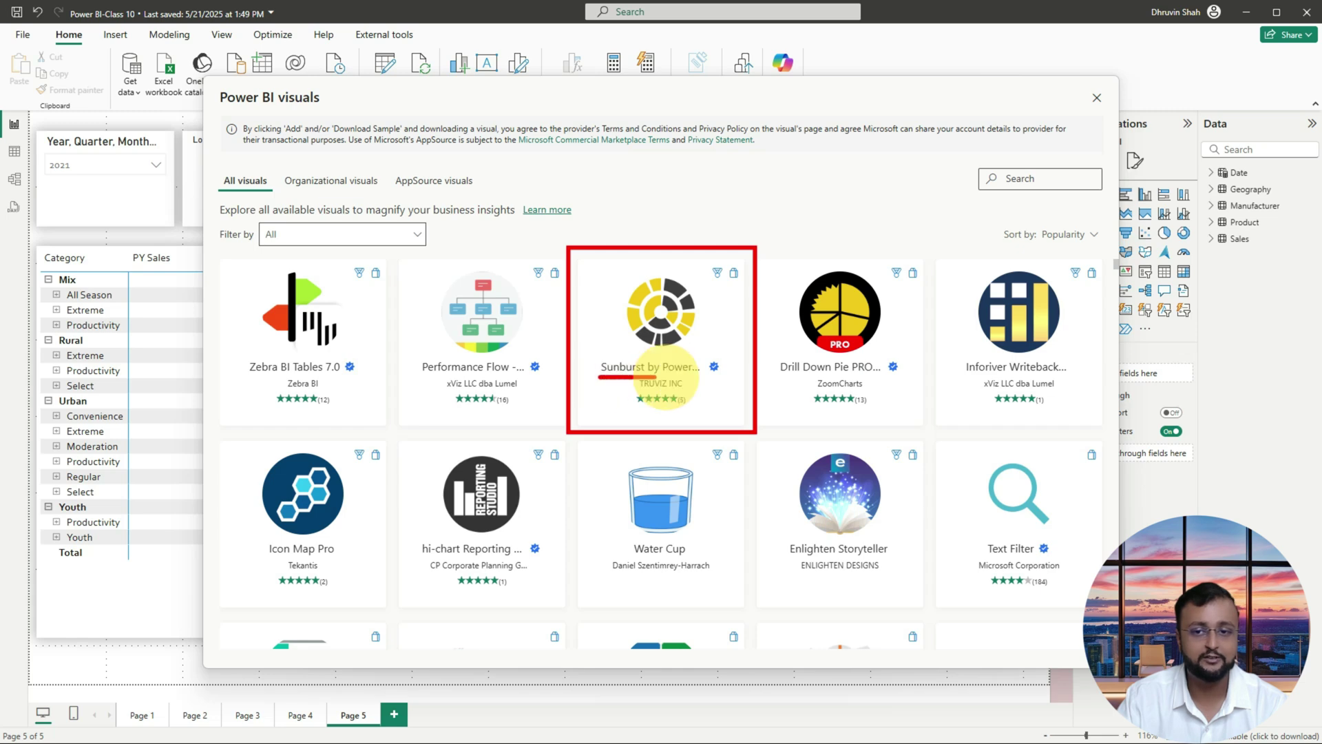
{"action": "key", "text": "Escape"}
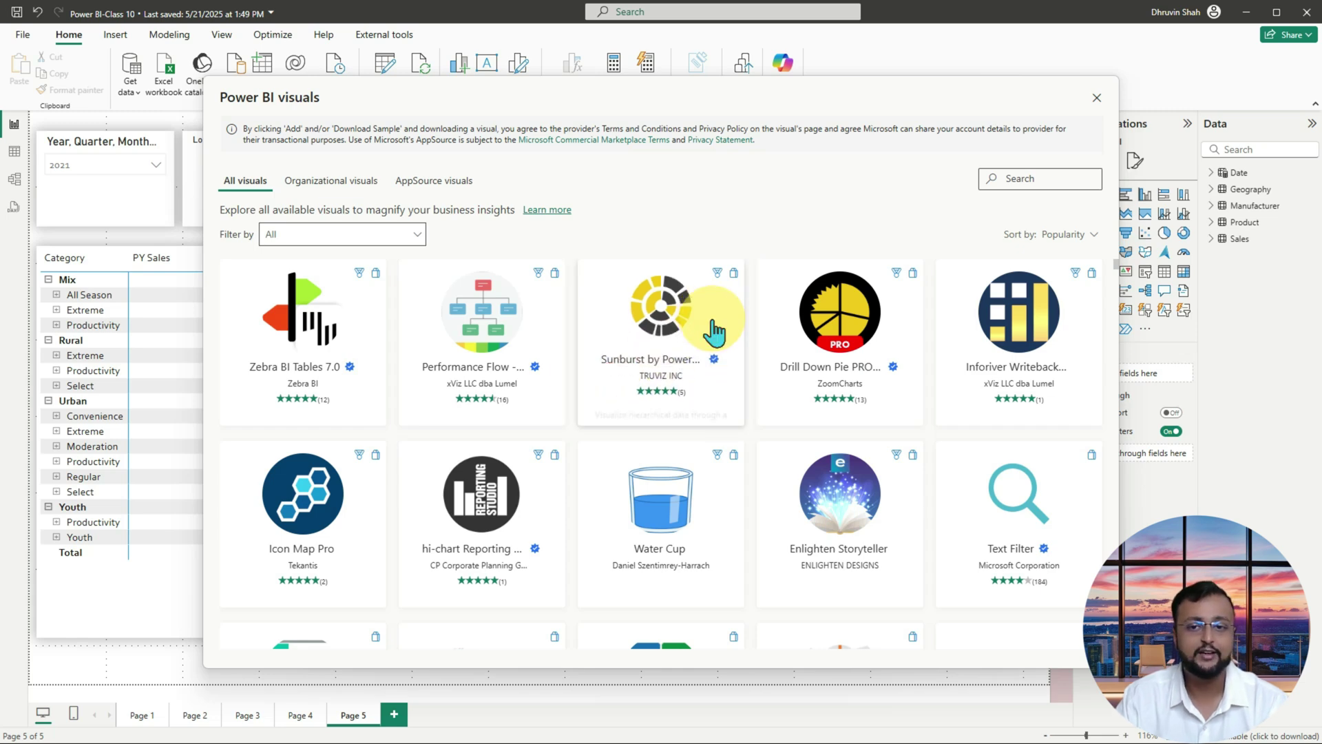
Step: Open the Sunburst by Powerviz details page and review its overview
{"action": "left_click", "coordinate": [710, 317]}
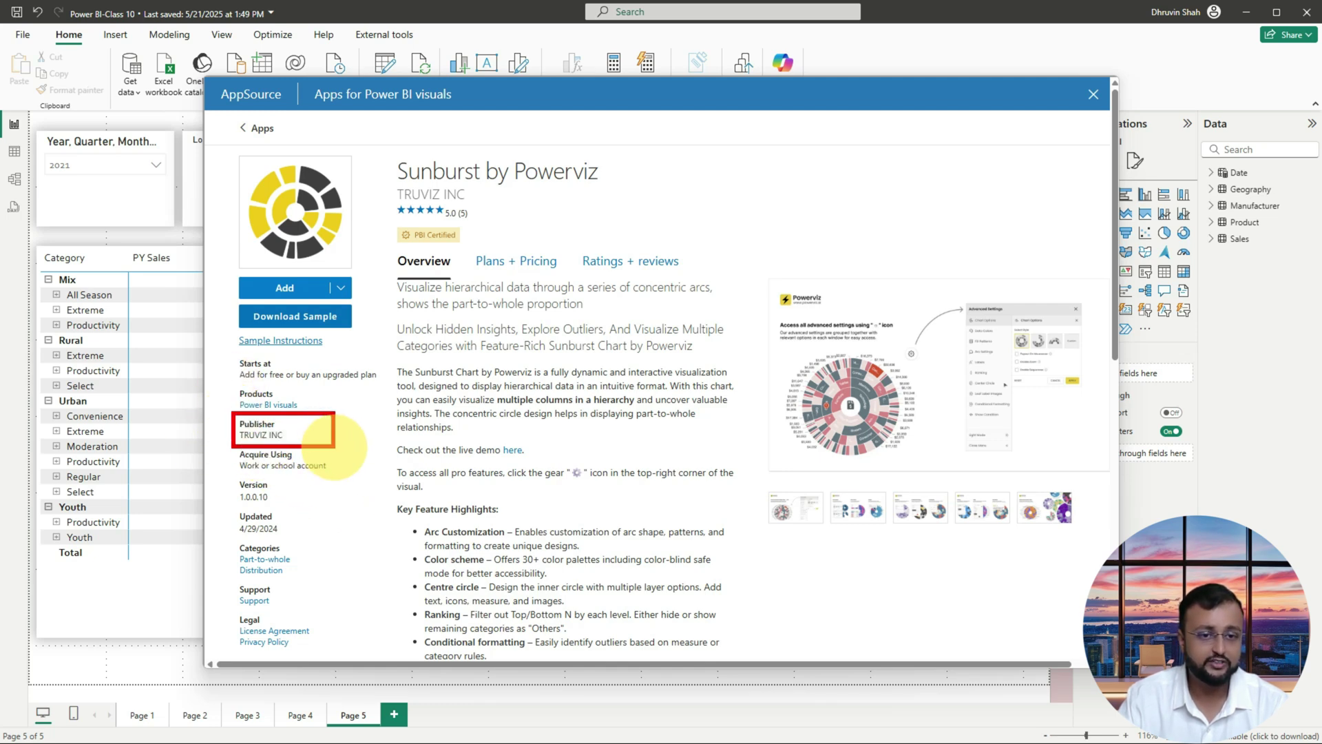
{"action": "left_click_drag", "start_coordinate": [238, 502], "coordinate": [311, 534]}
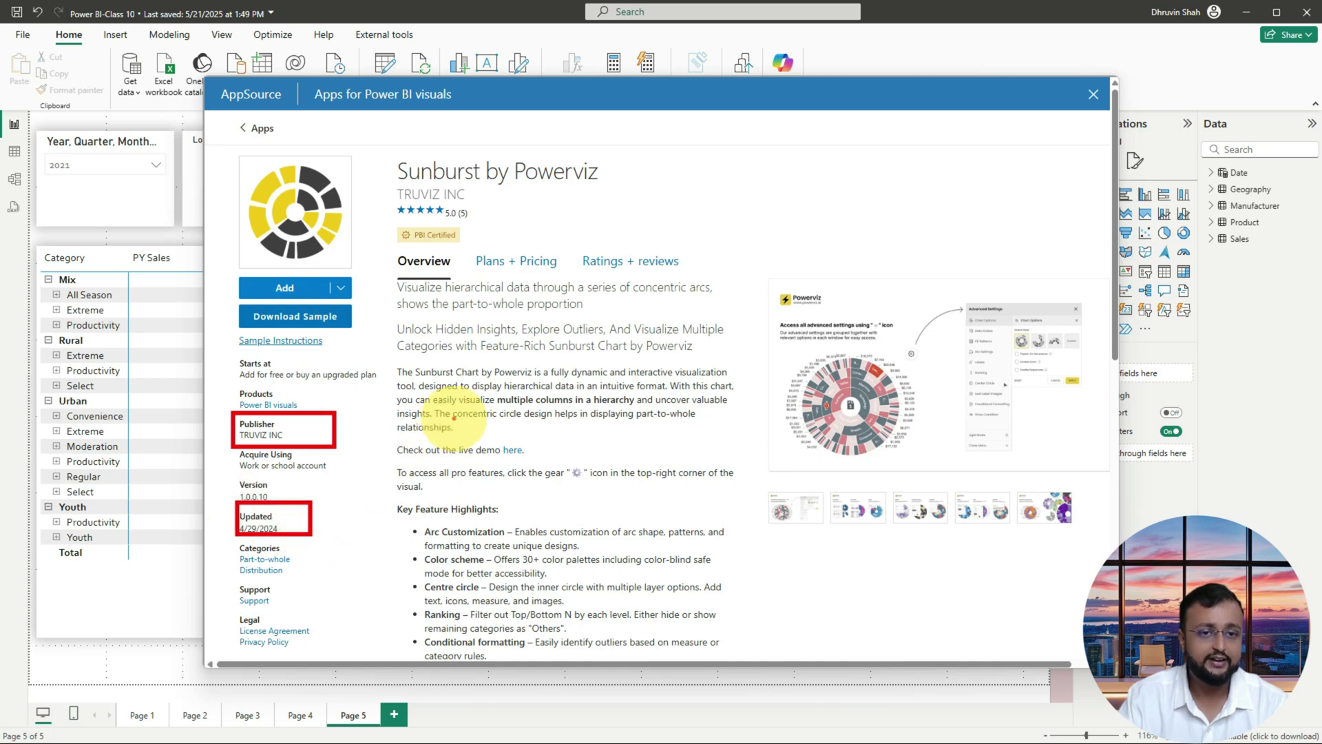
{"action": "left_click_drag", "start_coordinate": [243, 381], "coordinate": [310, 382]}
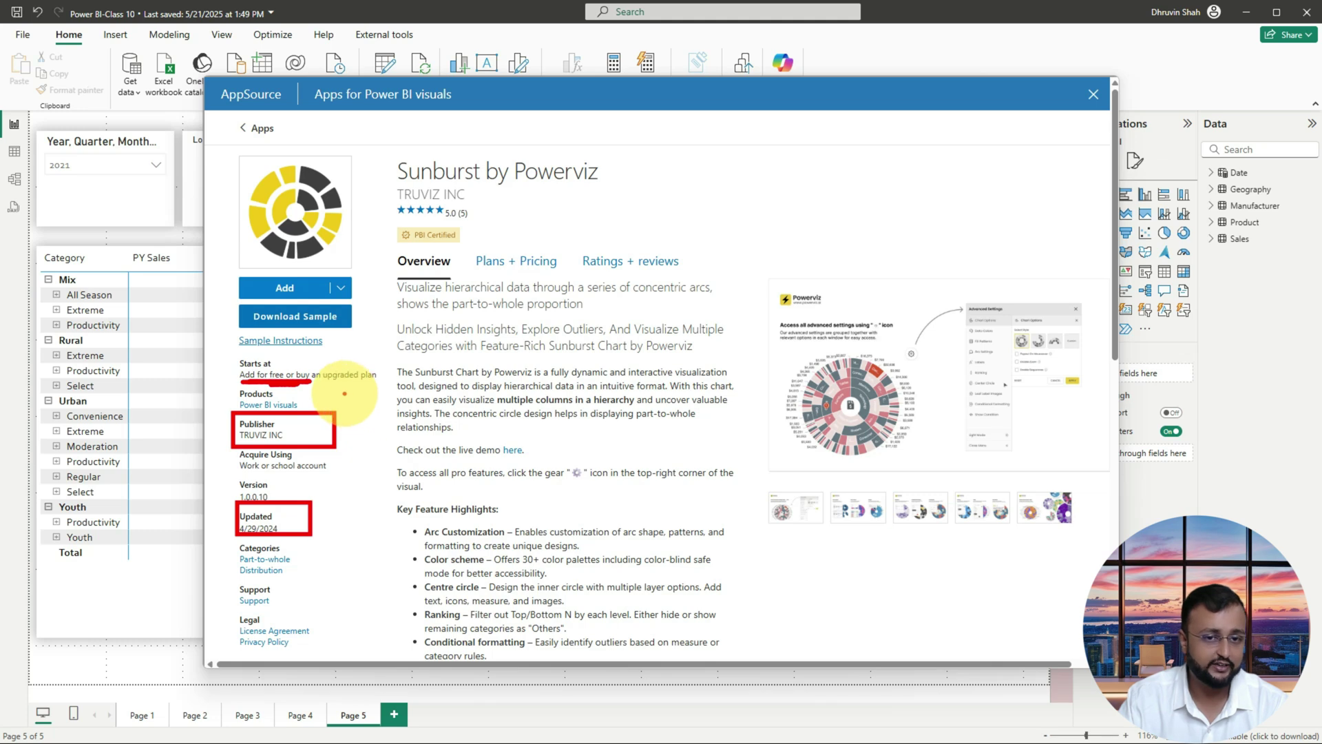
{"action": "mouse_move", "coordinate": [319, 384]}
{"action": "left_mouse_down"}
{"action": "mouse_move", "coordinate": [394, 370]}
{"action": "mouse_move", "coordinate": [343, 351]}
{"action": "mouse_move", "coordinate": [311, 379]}
{"action": "mouse_move", "coordinate": [354, 389]}
{"action": "mouse_move", "coordinate": [396, 371]}
{"action": "left_mouse_up"}
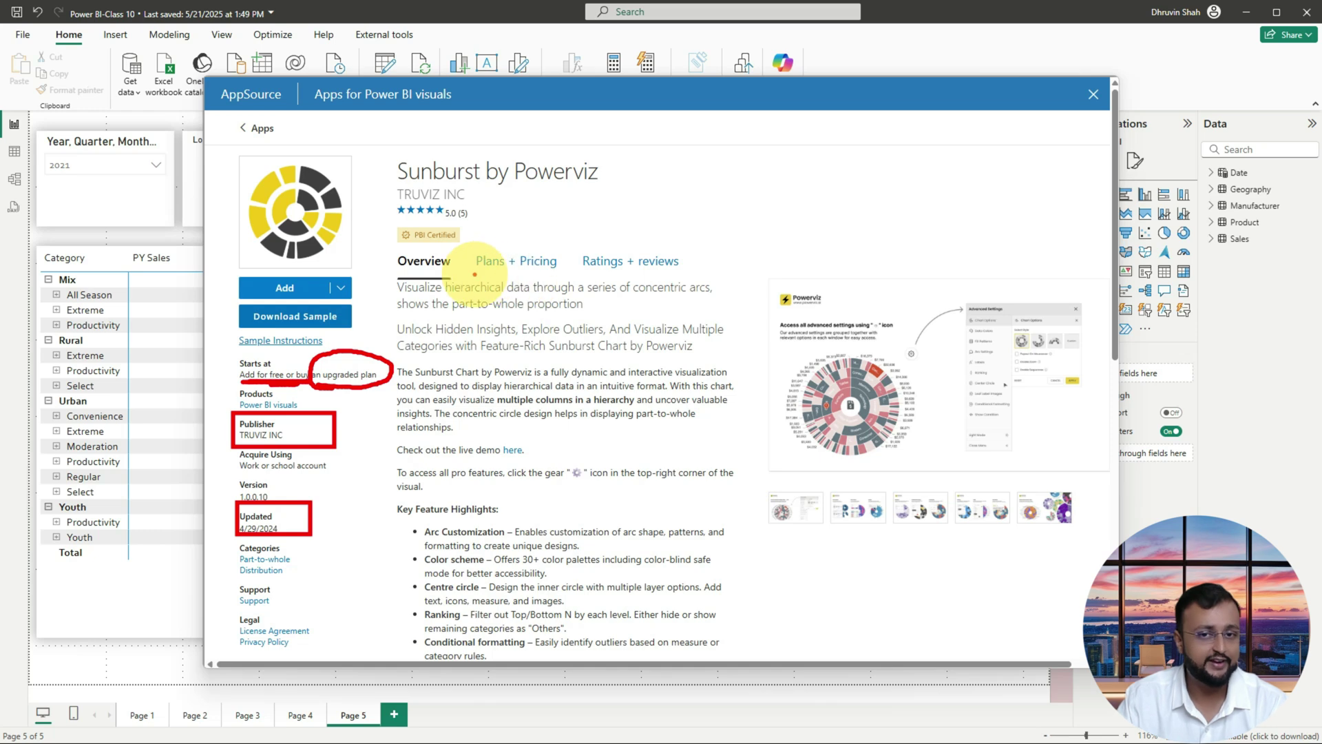
{"action": "left_click_drag", "start_coordinate": [472, 271], "coordinate": [548, 273]}
{"action": "key", "text": "Escape"}
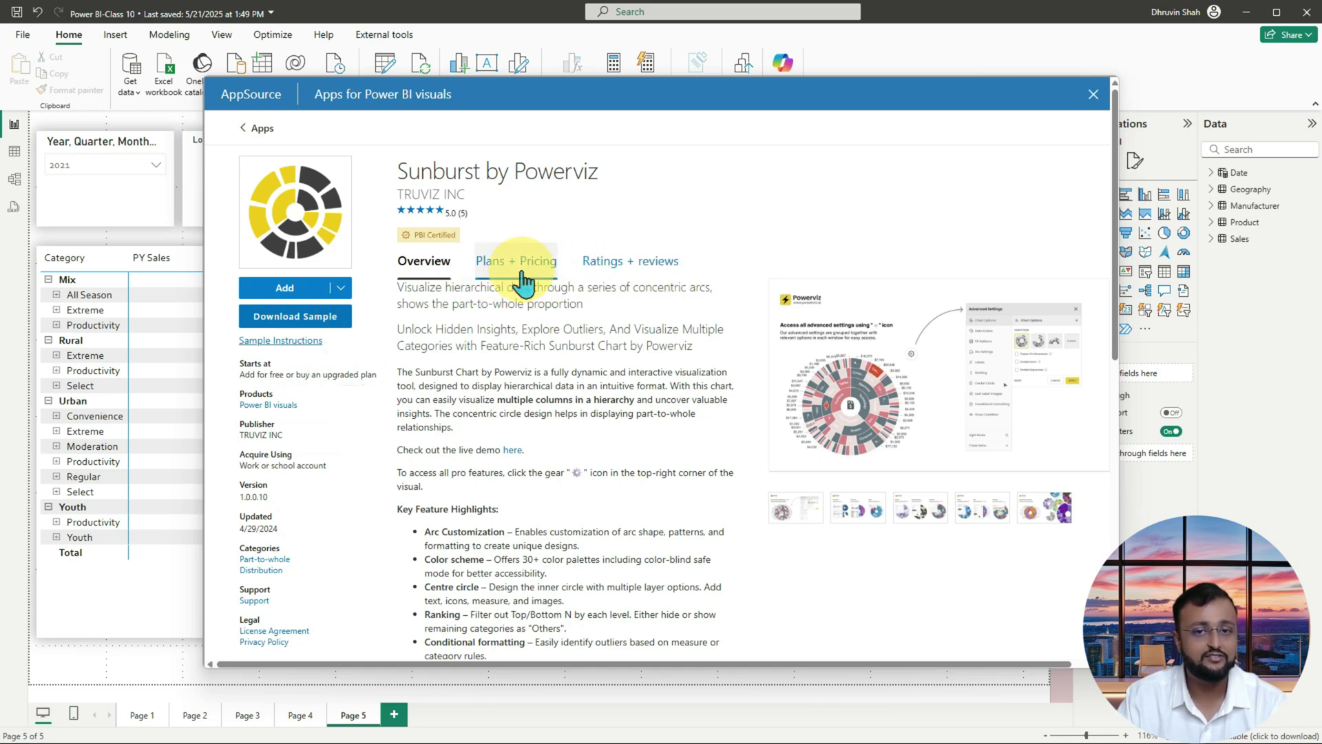
Step: Check the Plans + Pricing tab, then add Sunburst by Powerviz to the report
{"action": "left_click", "coordinate": [520, 270]}
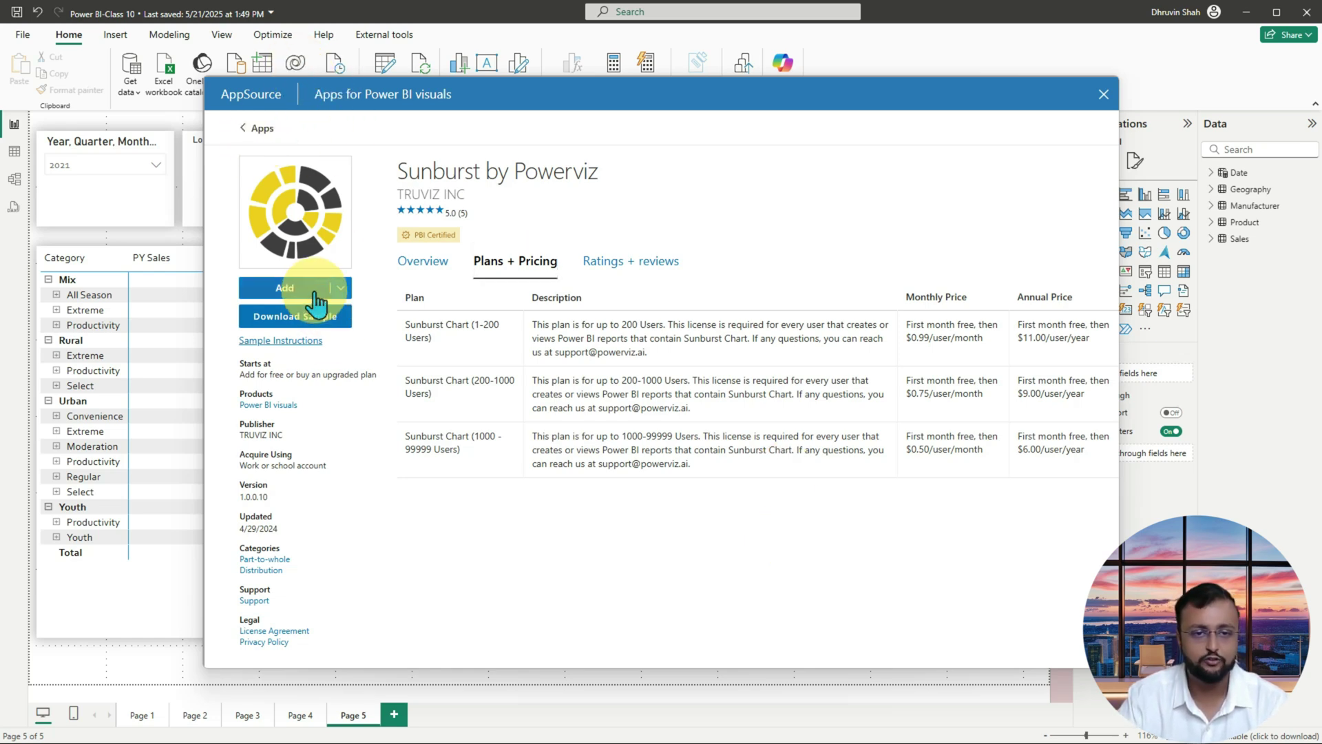
{"action": "left_click", "coordinate": [339, 288]}
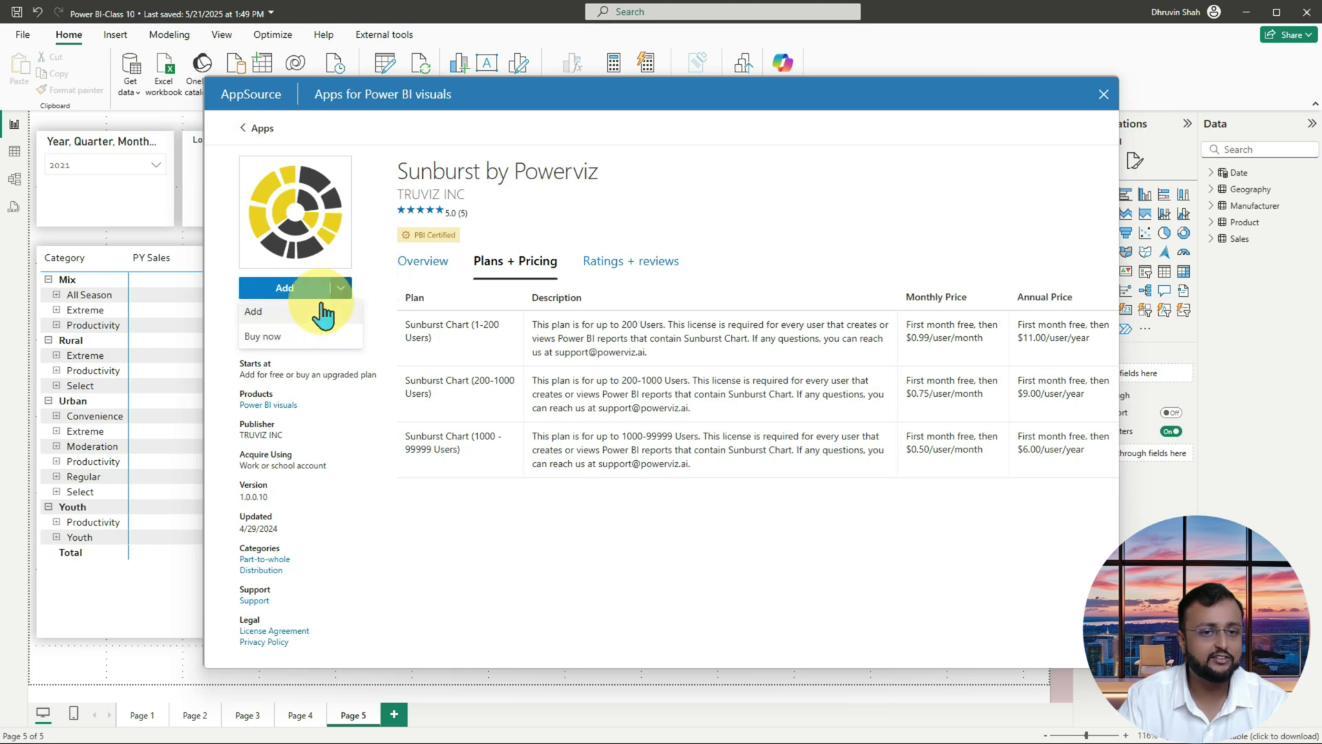
{"action": "left_click", "coordinate": [393, 185]}
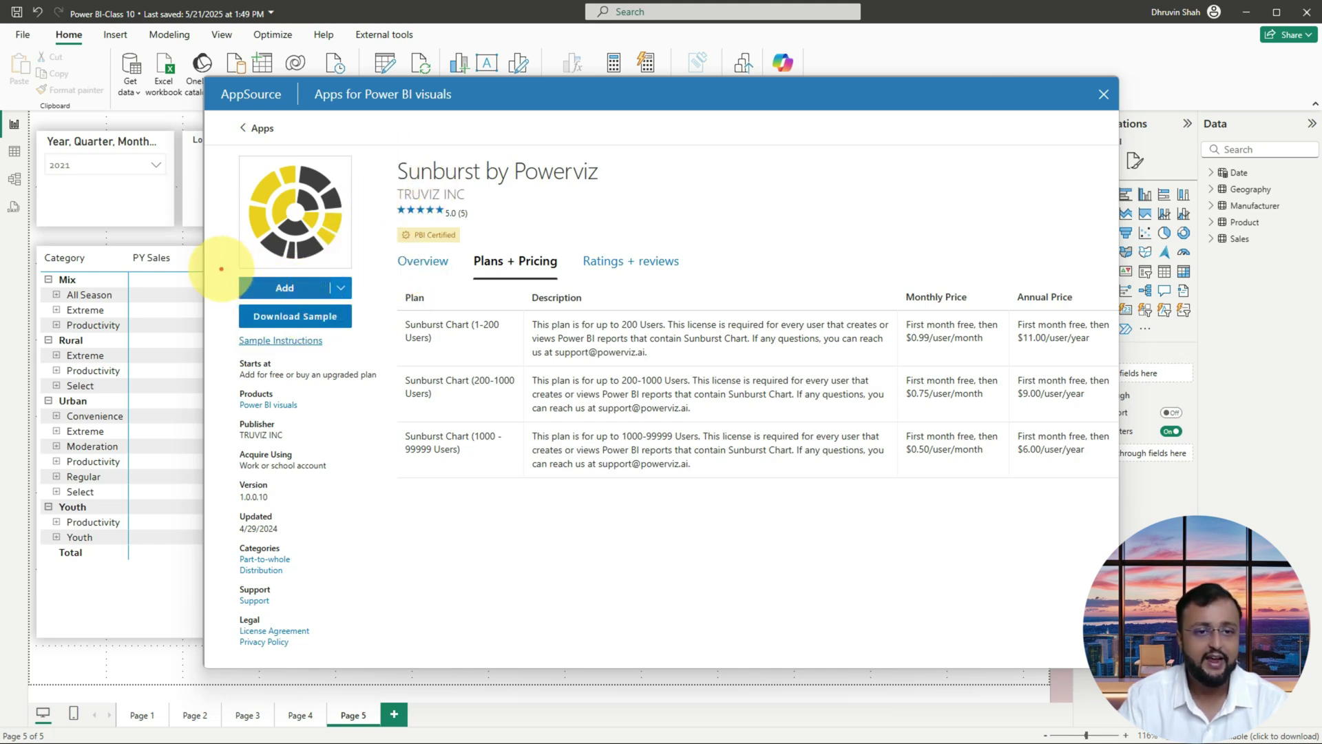
{"action": "left_click_drag", "start_coordinate": [221, 269], "coordinate": [368, 304]}
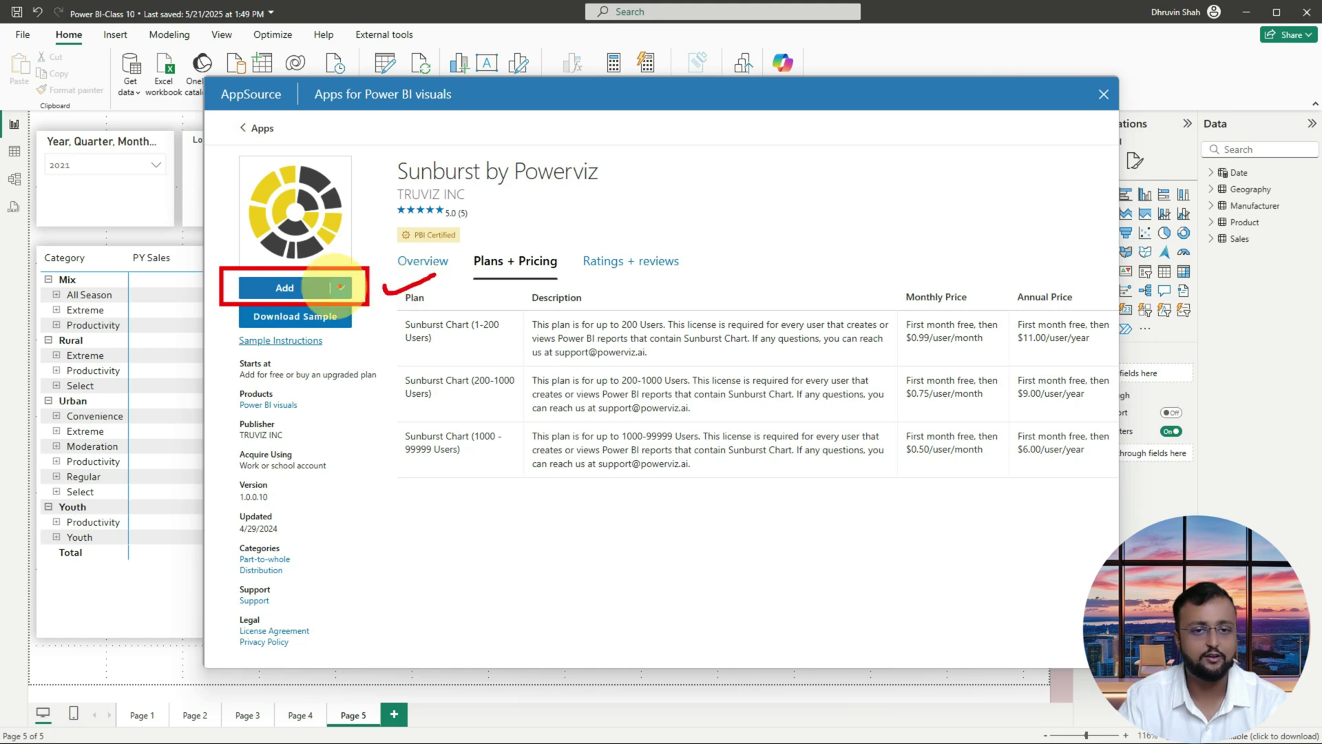
{"action": "left_click", "coordinate": [303, 295]}
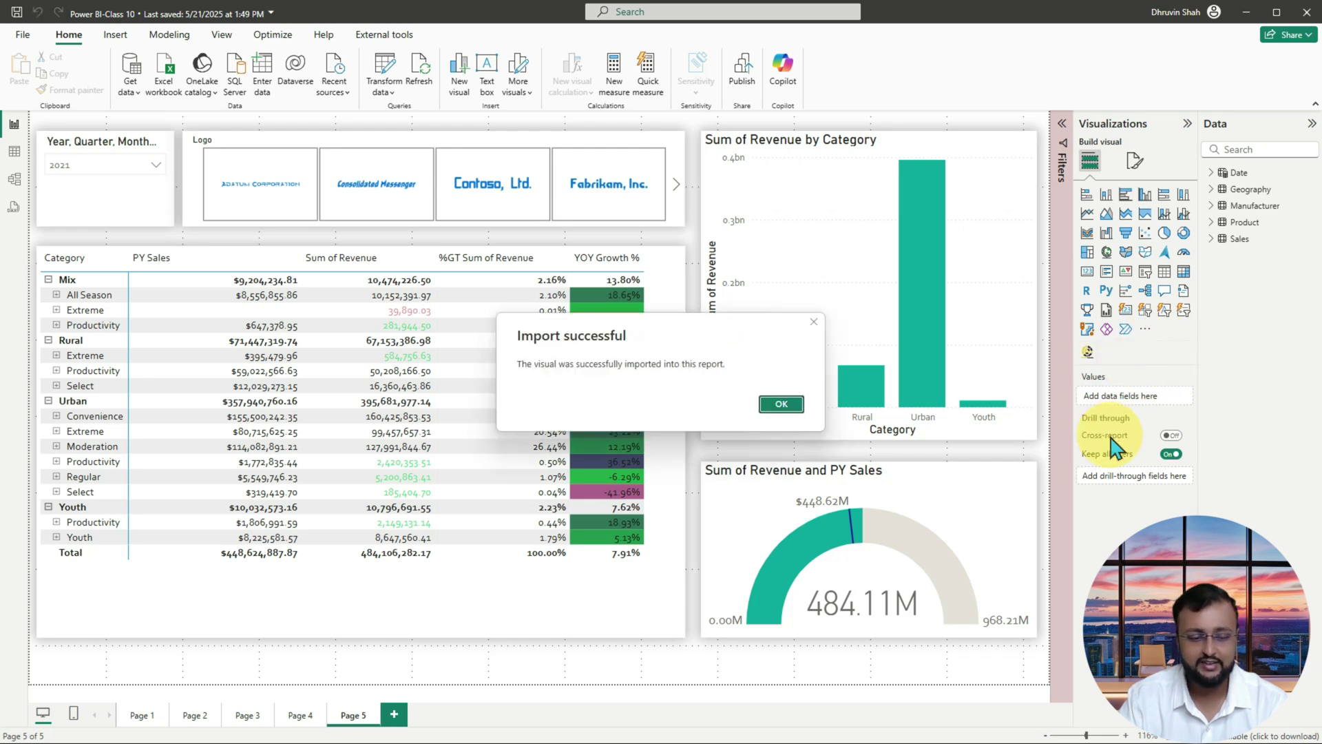
Step: Close the Import successful dialog with OK
{"action": "left_click_drag", "start_coordinate": [1069, 336], "coordinate": [1212, 374]}
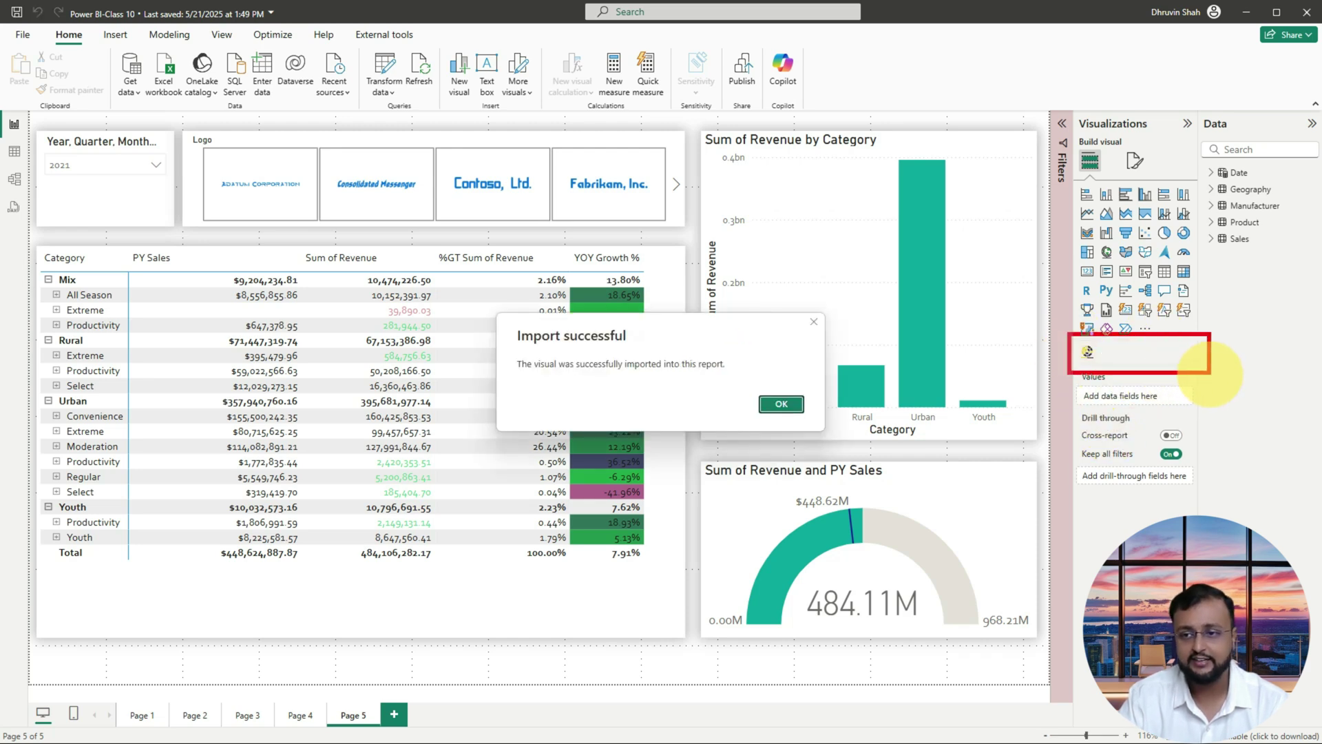
{"action": "left_click_drag", "start_coordinate": [502, 314], "coordinate": [825, 428]}
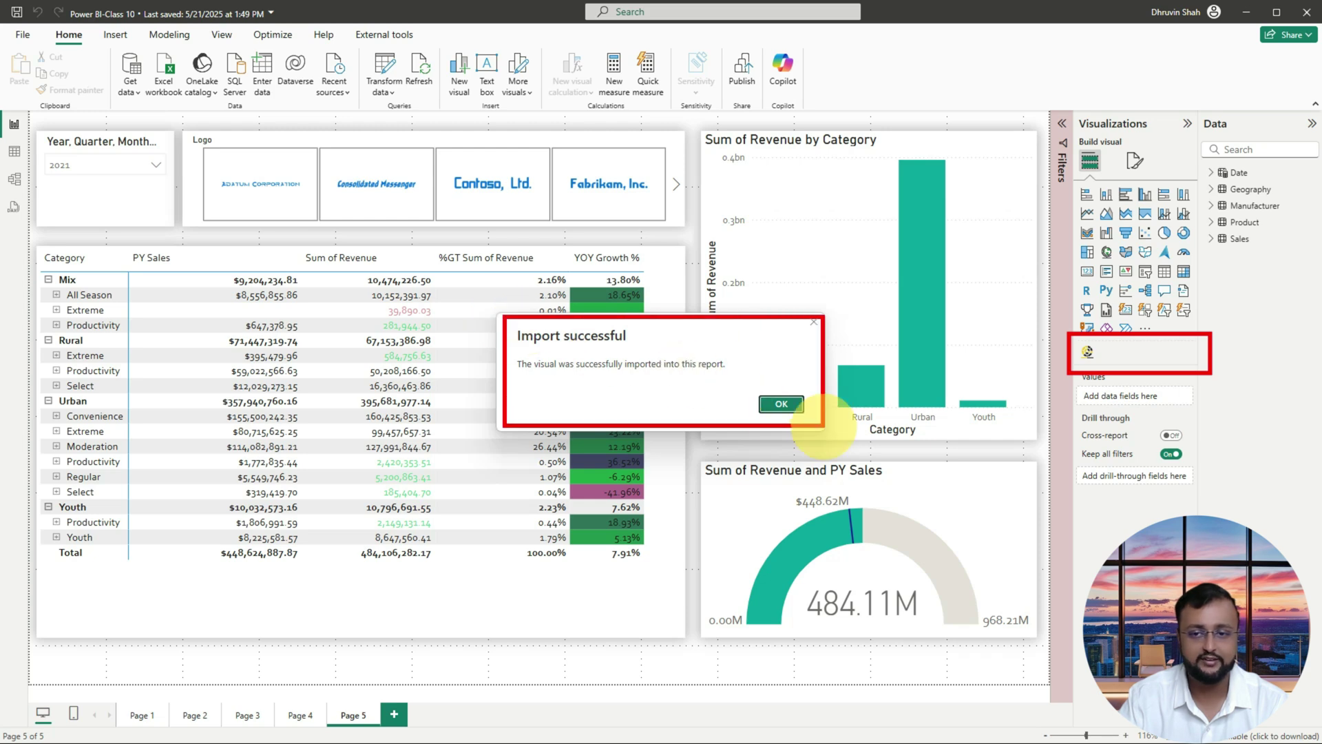
{"action": "left_click_drag", "start_coordinate": [1016, 366], "coordinate": [1087, 352]}
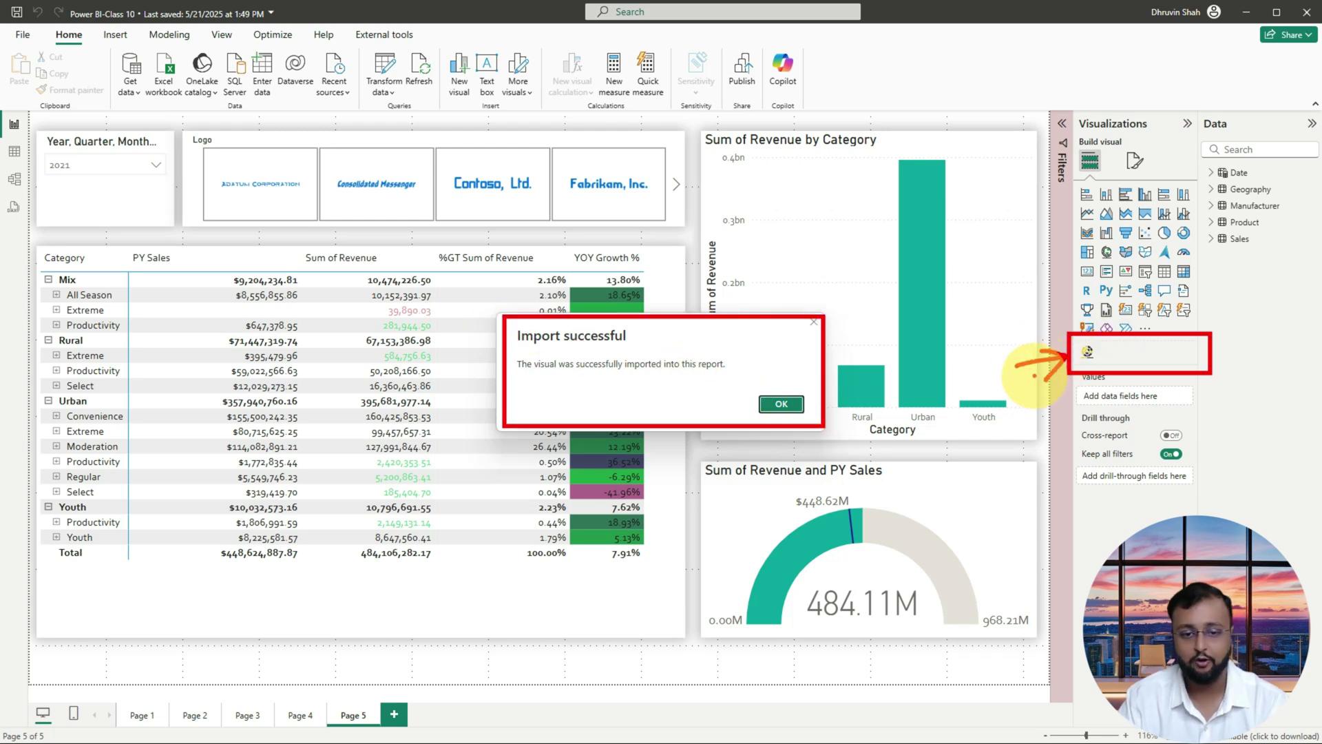
{"action": "key", "text": "Escape"}
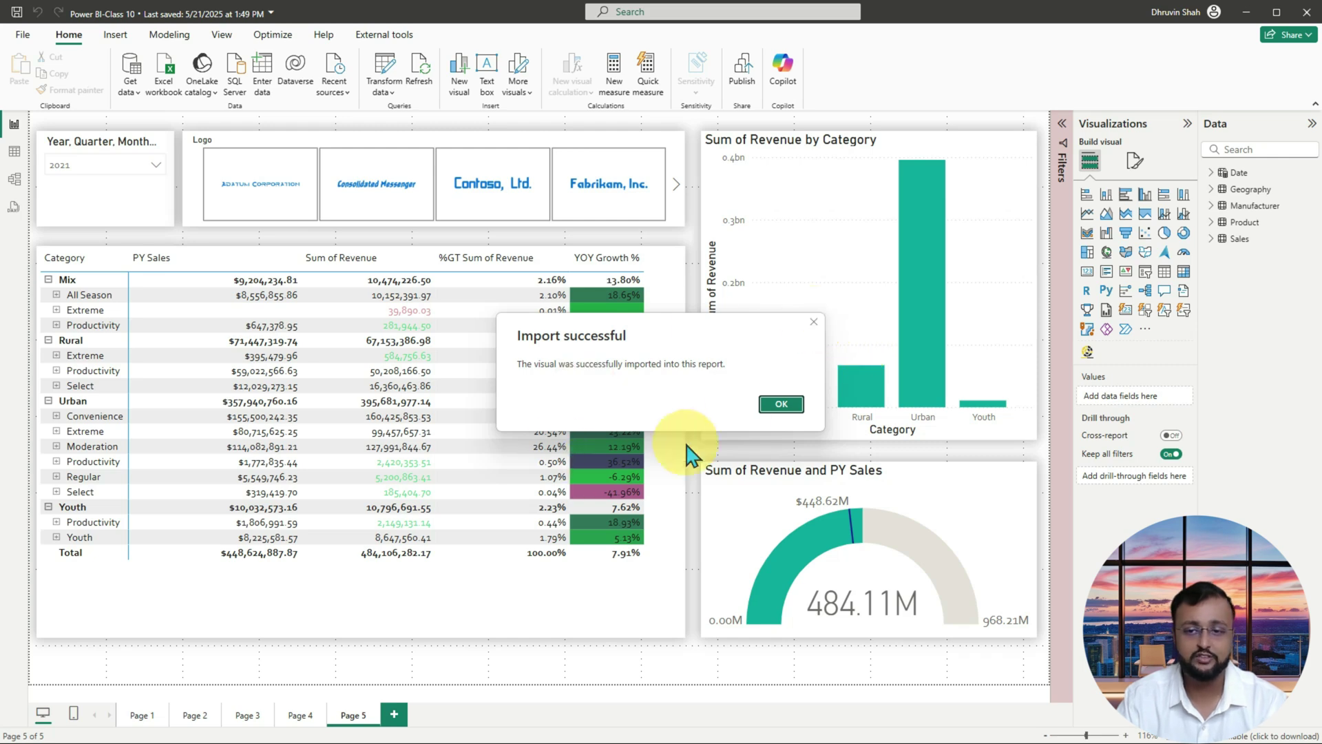
{"action": "left_click", "coordinate": [782, 405]}
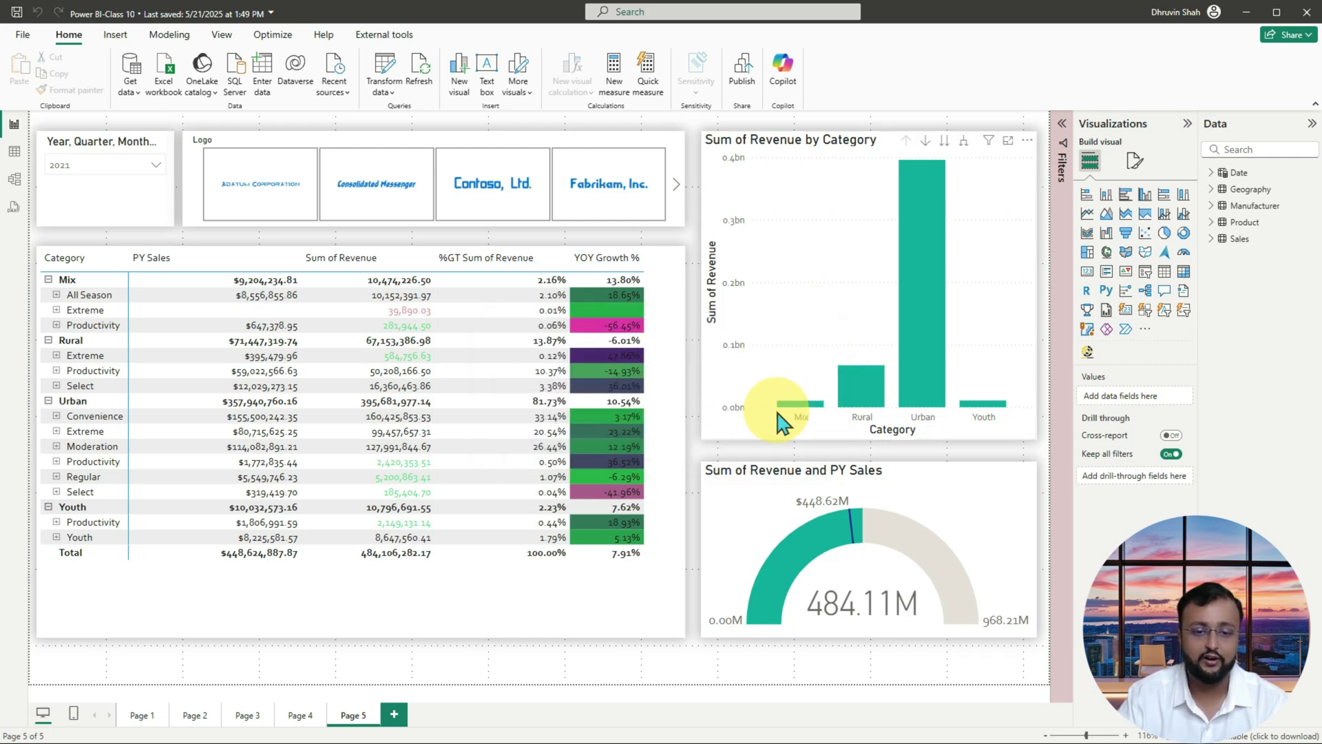
Step: Create Page 6 and place an empty Sunburst by Powerviz visual on it
{"action": "left_click", "coordinate": [394, 714]}
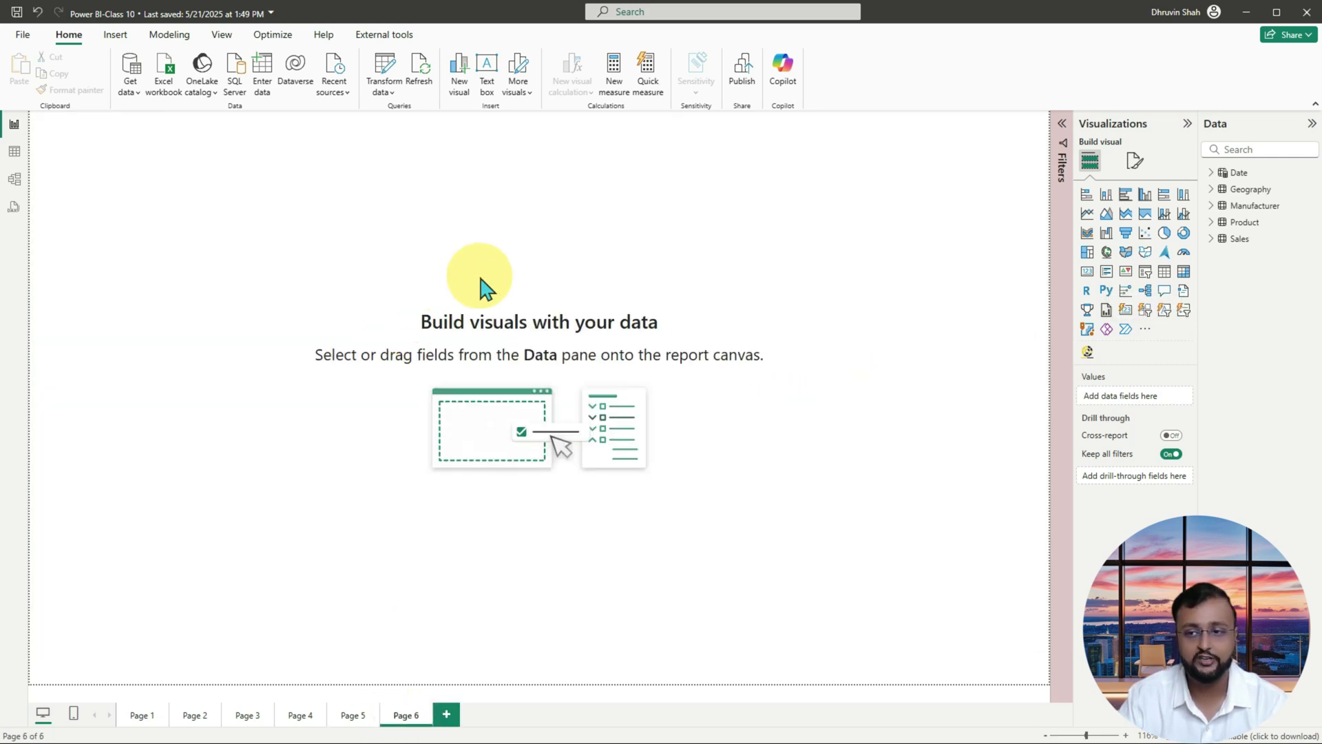
{"action": "left_click", "coordinate": [1086, 353]}
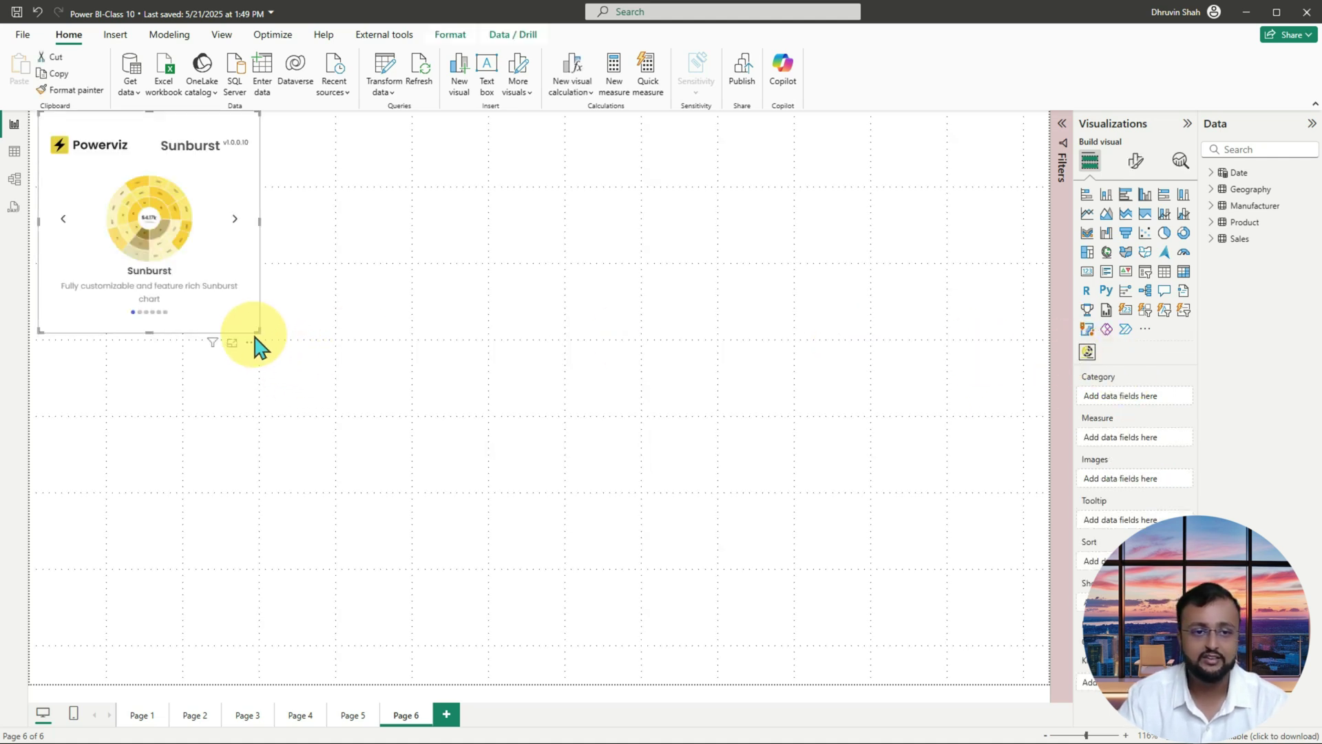
{"action": "left_click_drag", "start_coordinate": [262, 334], "coordinate": [1053, 686]}
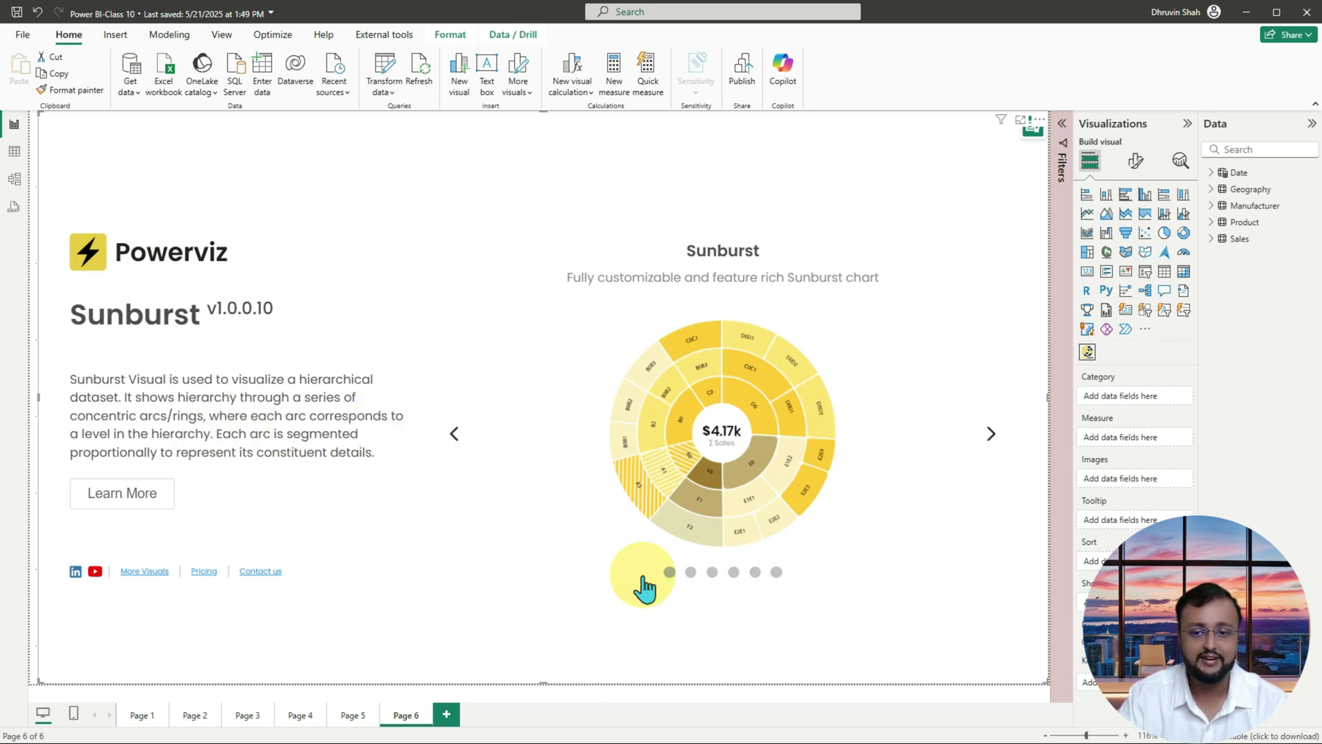
{"action": "left_click", "coordinate": [990, 434]}
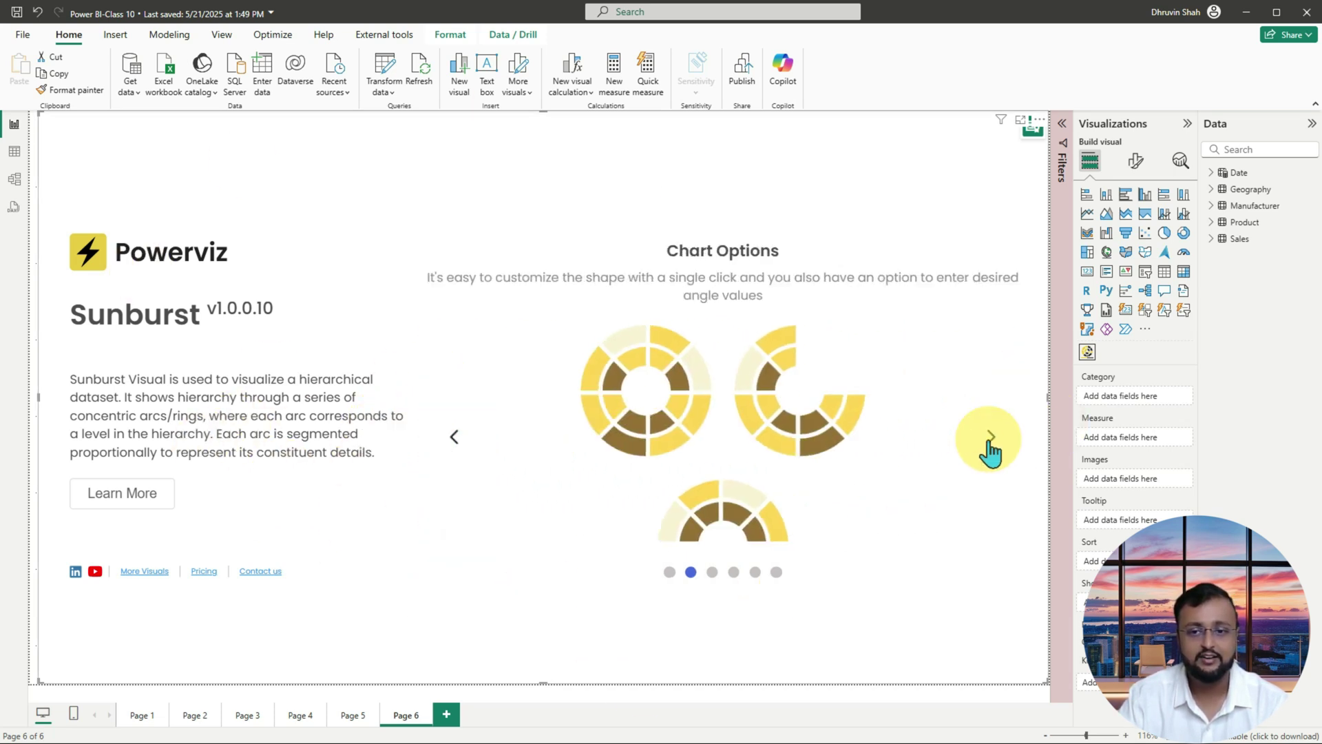
{"action": "left_click", "coordinate": [990, 434]}
{"action": "left_click", "coordinate": [991, 434]}
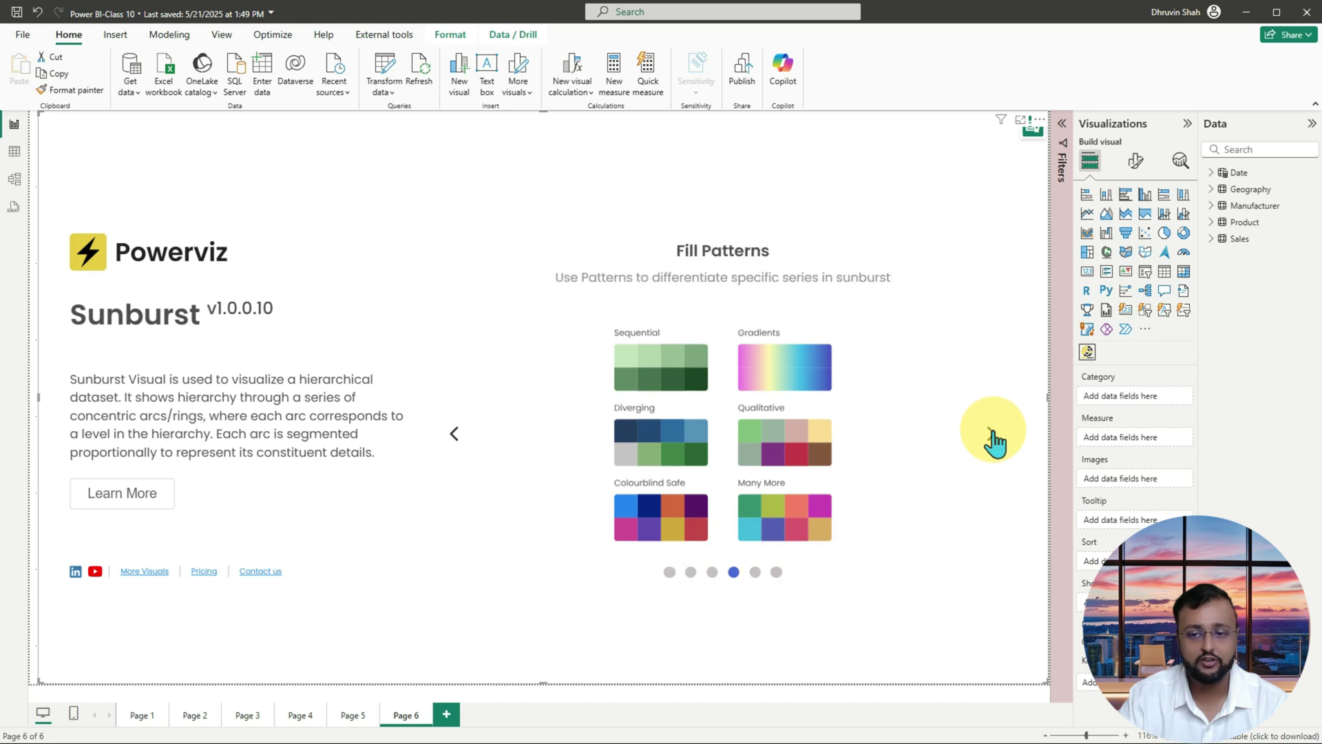
{"action": "left_click", "coordinate": [990, 434]}
{"action": "left_click", "coordinate": [992, 436]}
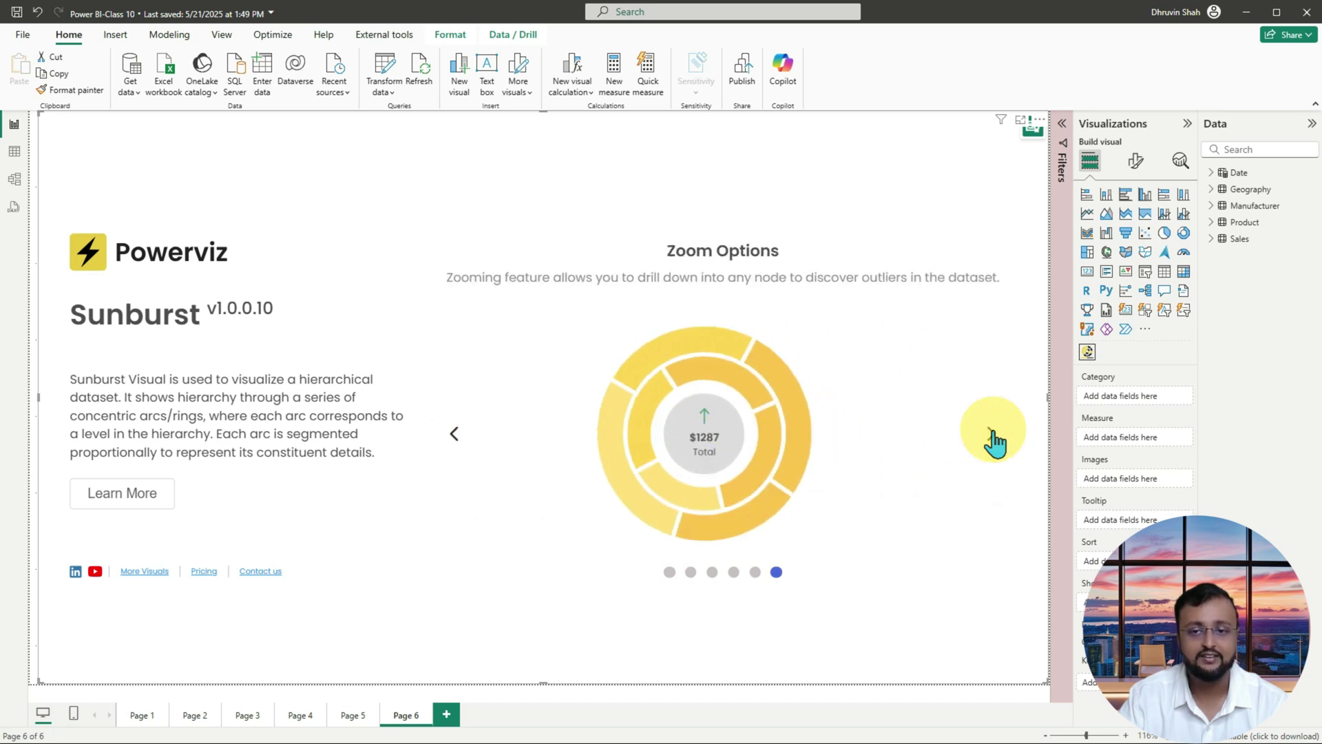
{"action": "left_click", "coordinate": [992, 435]}
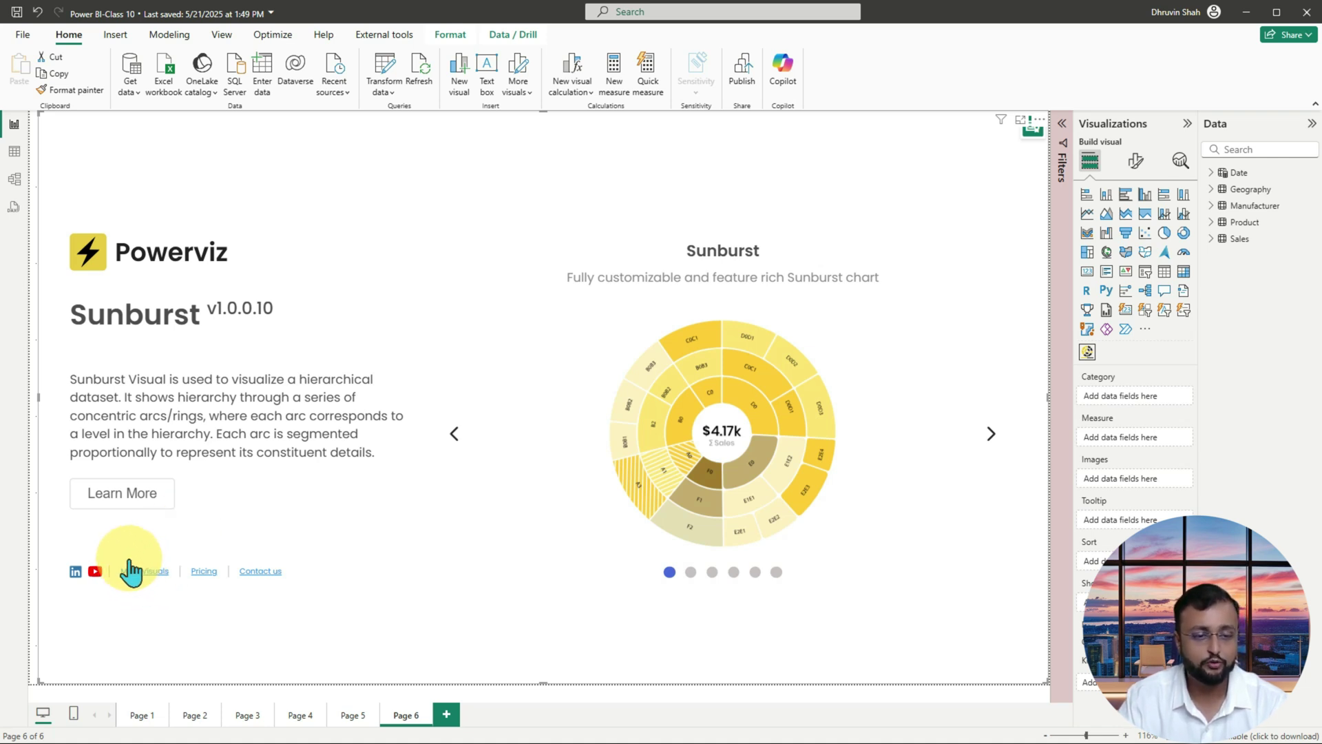
{"action": "left_click_drag", "start_coordinate": [54, 548], "coordinate": [326, 610]}
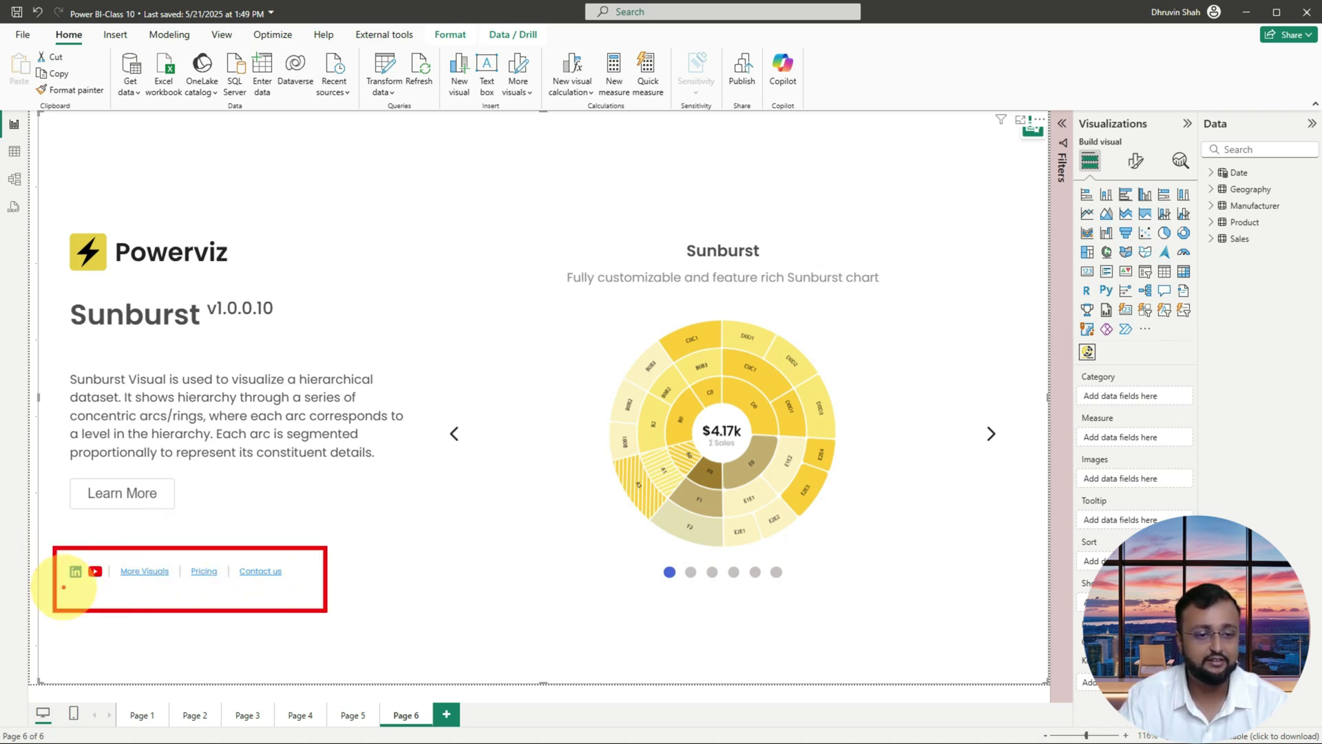
{"action": "mouse_move", "coordinate": [88, 587]}
{"action": "left_mouse_down"}
{"action": "mouse_move", "coordinate": [121, 575]}
{"action": "mouse_move", "coordinate": [284, 587]}
{"action": "left_mouse_up"}
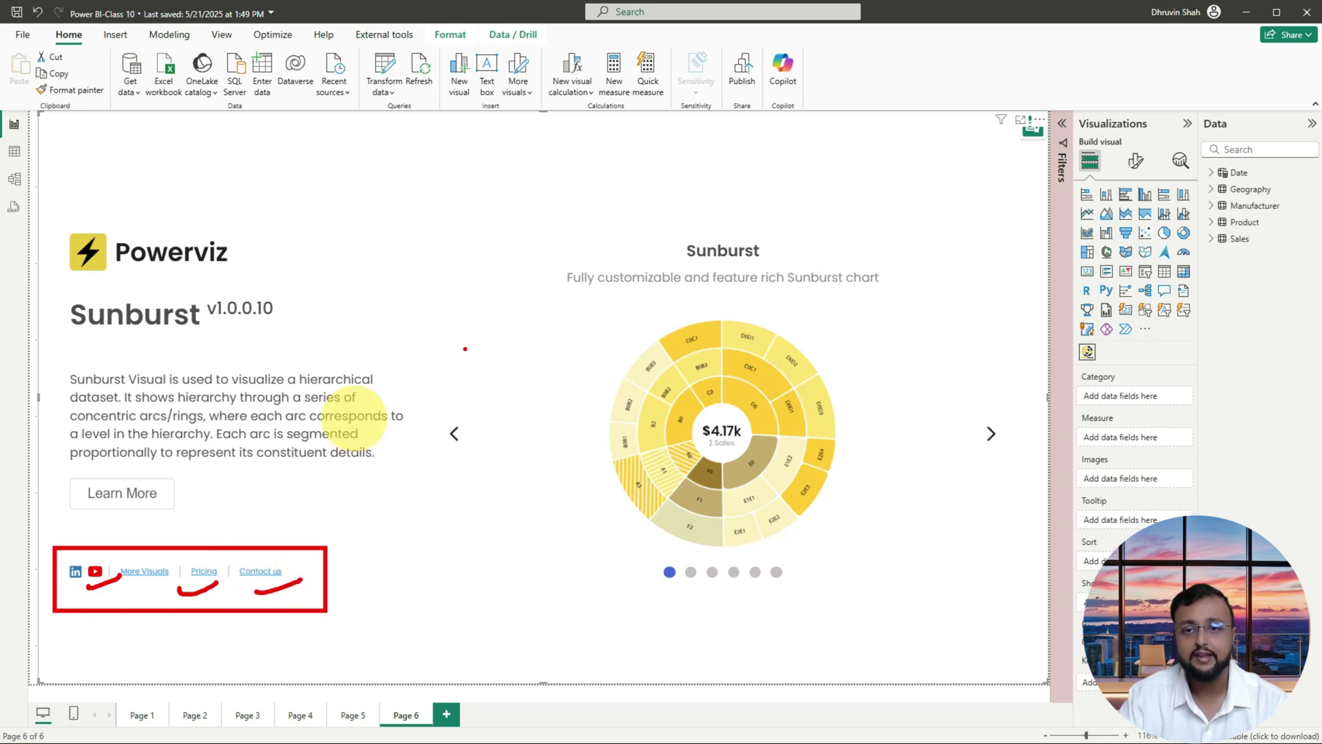
{"action": "key", "text": "Escape"}
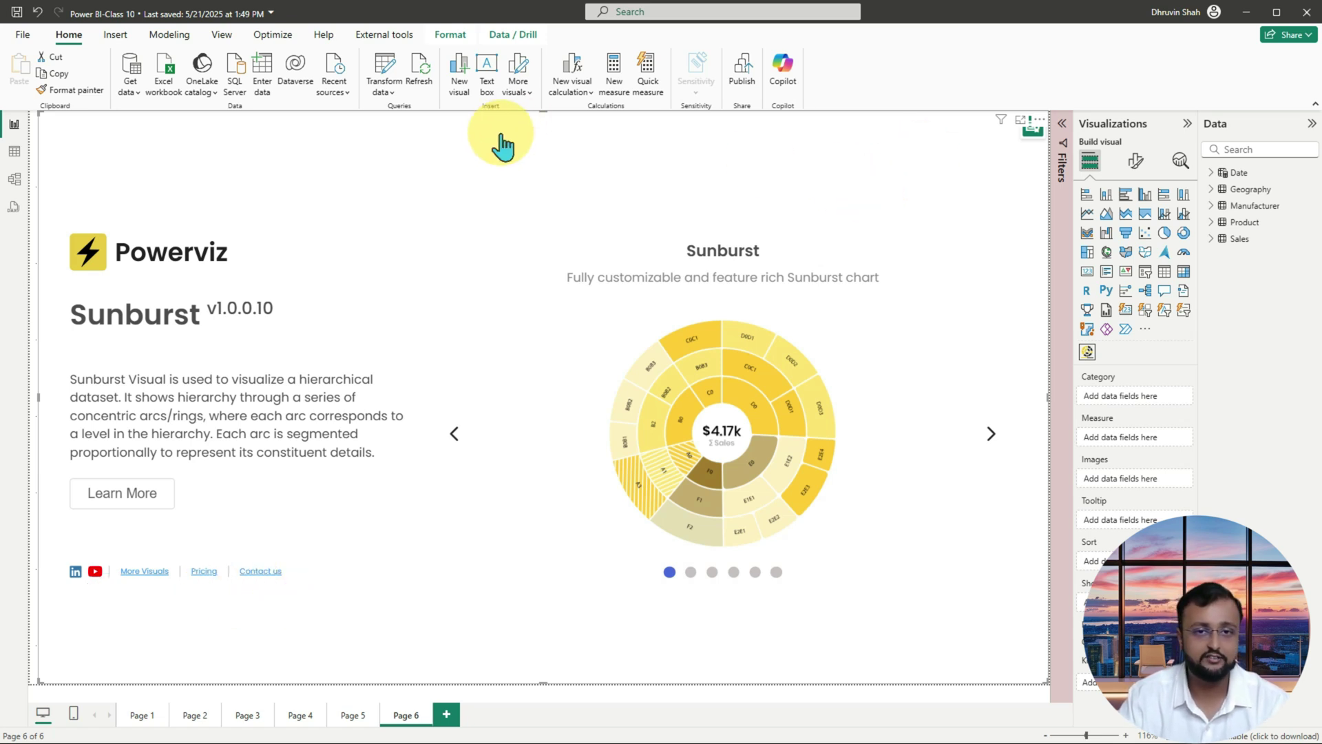
Step: Put Product's Category Hierarchy in the Category well and Sales Revenue in the Measure well
{"action": "left_click", "coordinate": [1212, 223]}
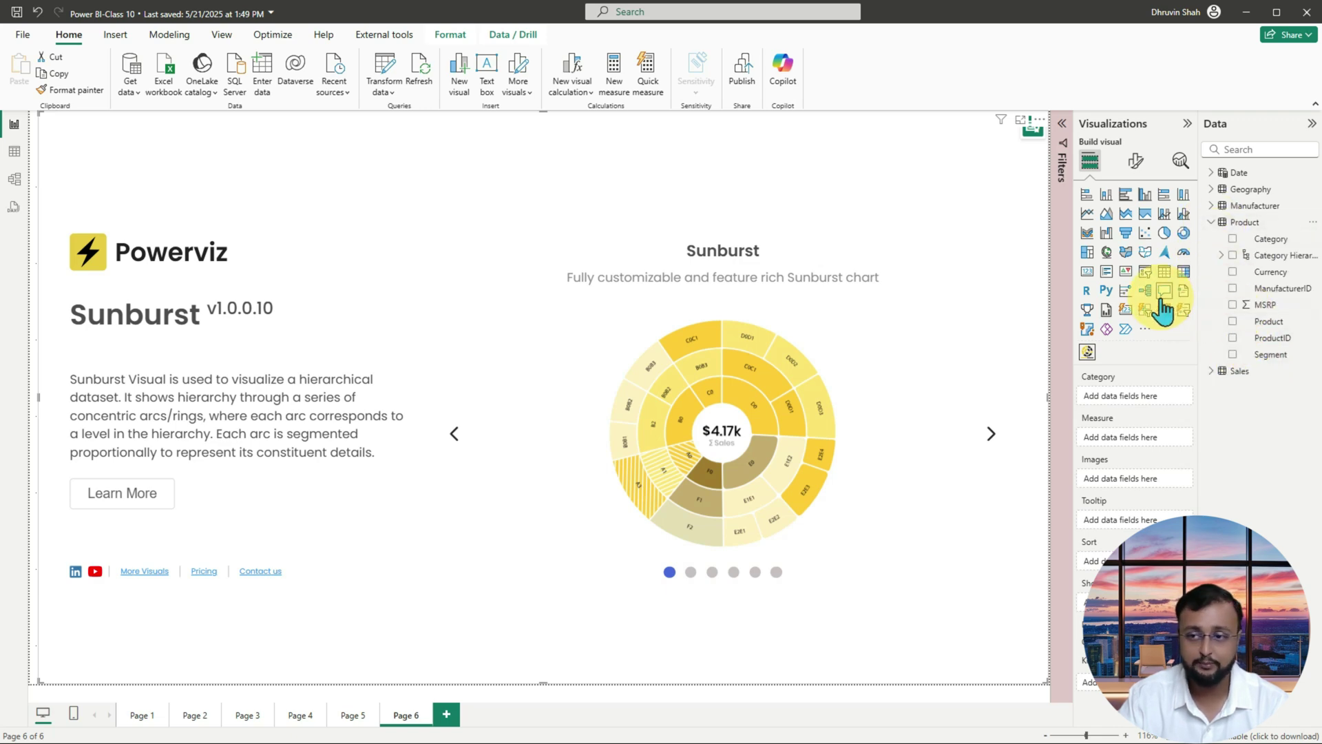
{"action": "left_click_drag", "start_coordinate": [1199, 290], "coordinate": [1173, 290]}
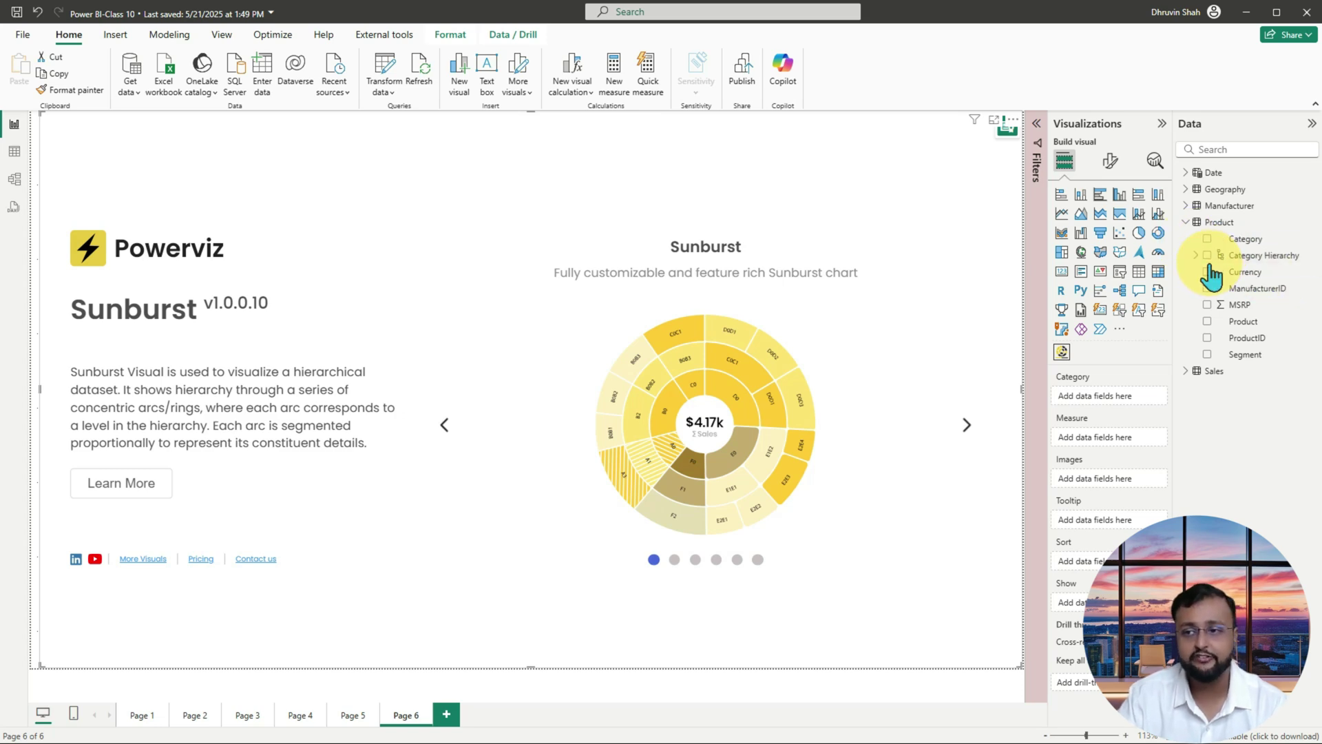
{"action": "left_click_drag", "start_coordinate": [1210, 266], "coordinate": [1116, 406]}
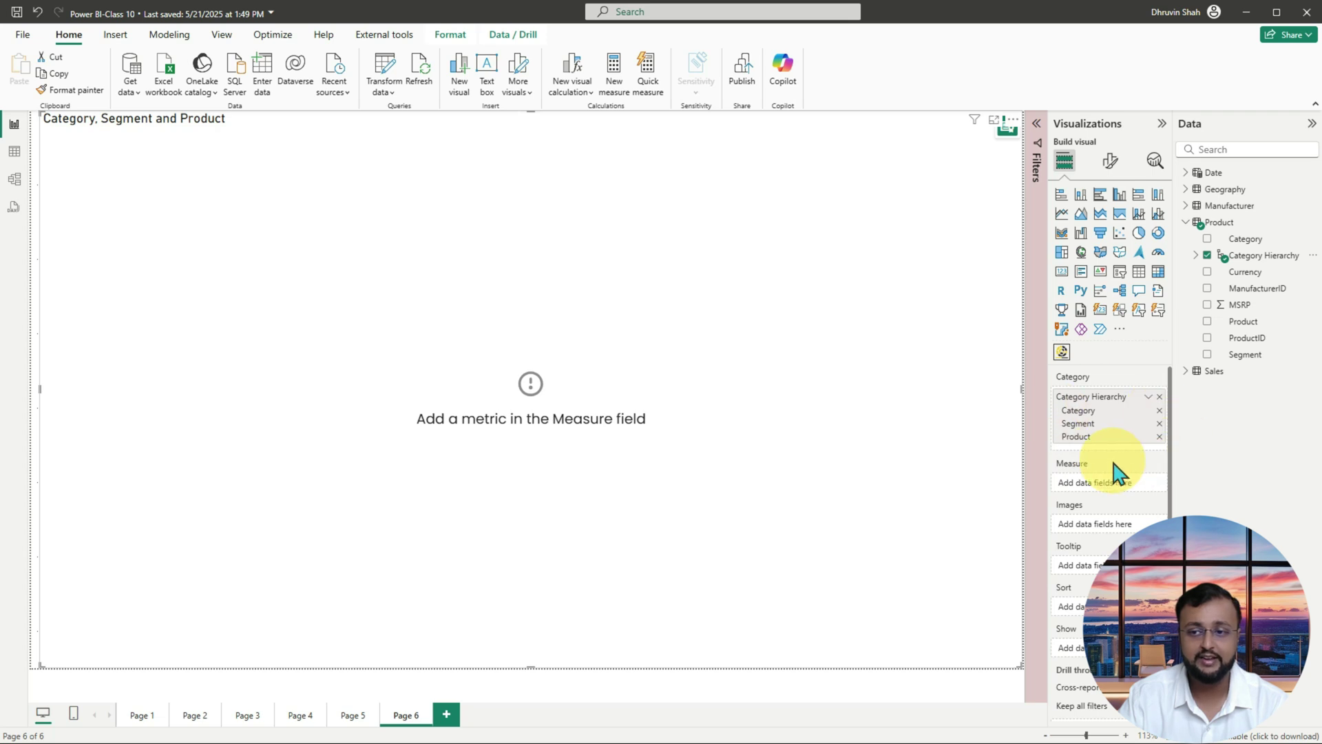
{"action": "left_click", "coordinate": [1185, 372]}
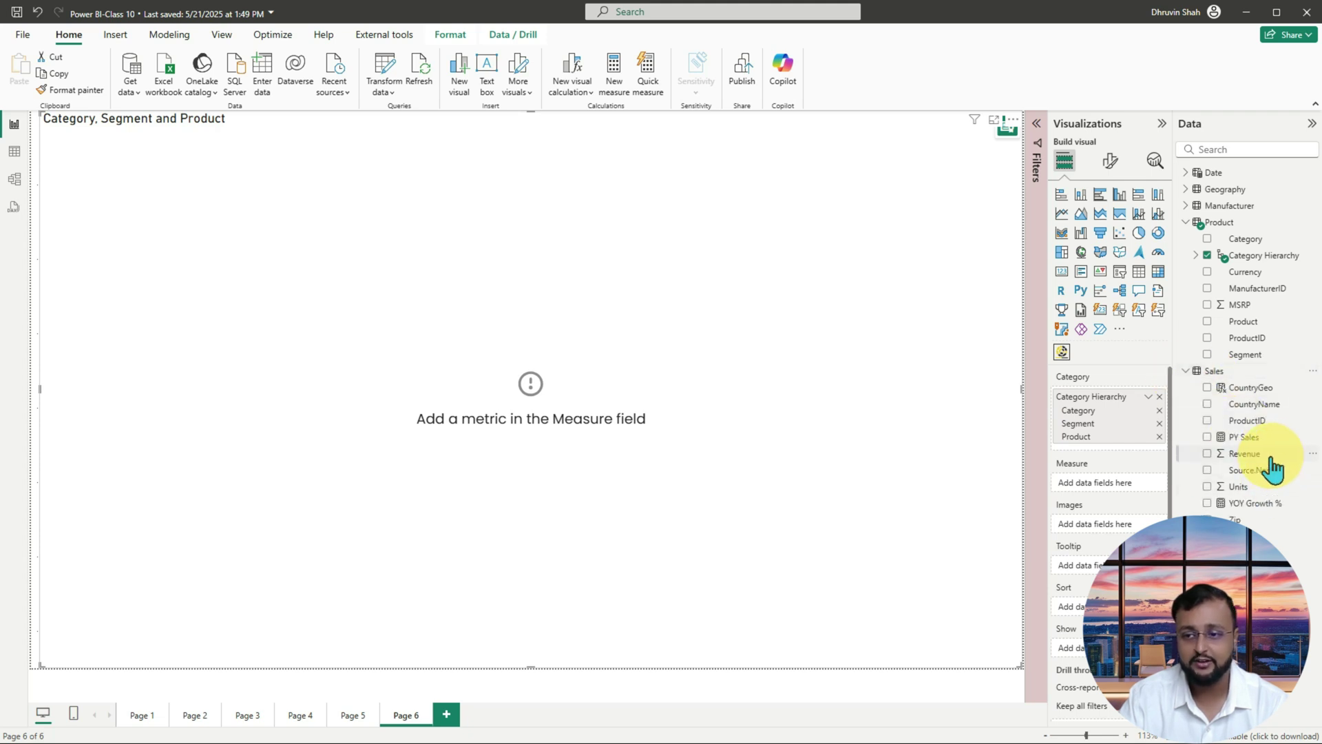
{"action": "left_click_drag", "start_coordinate": [1270, 456], "coordinate": [1150, 493]}
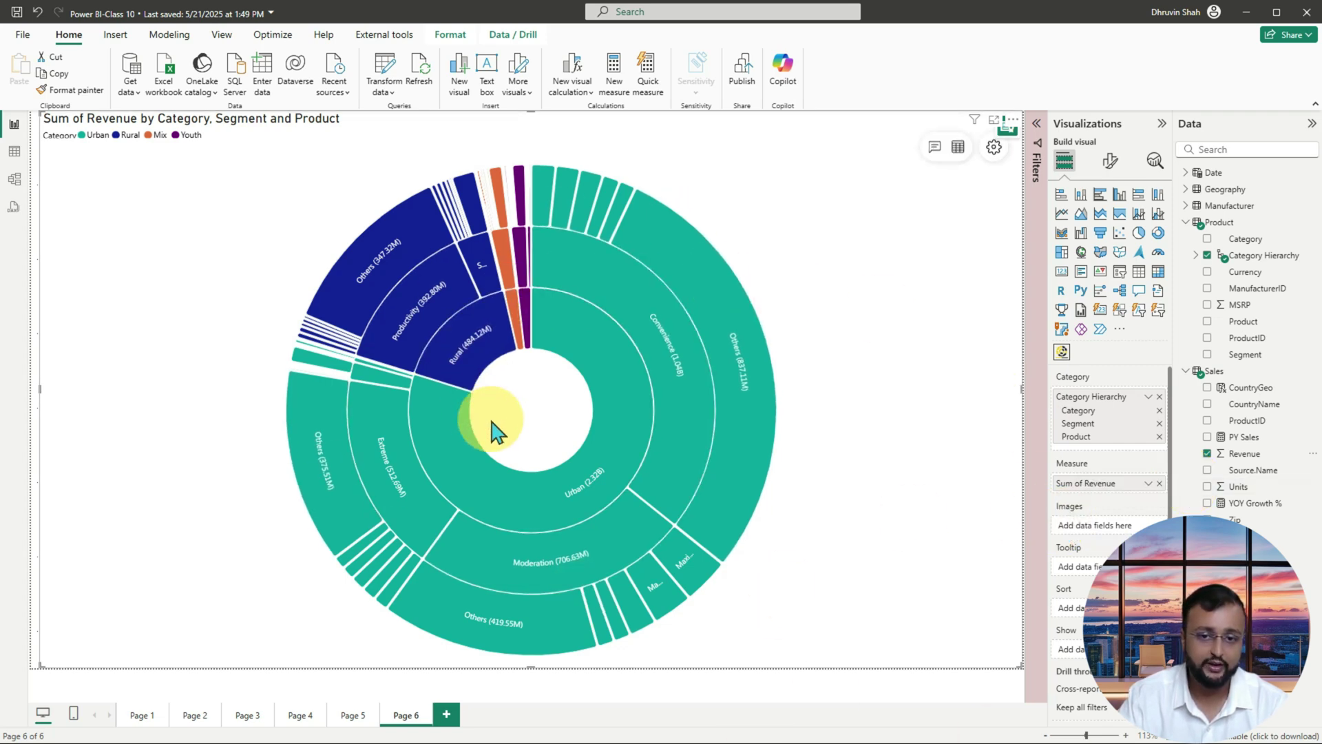
Step: Read the ring tooltips, then drill into Urban › Convenience (1.04B)
{"action": "mouse_move", "coordinate": [573, 518]}
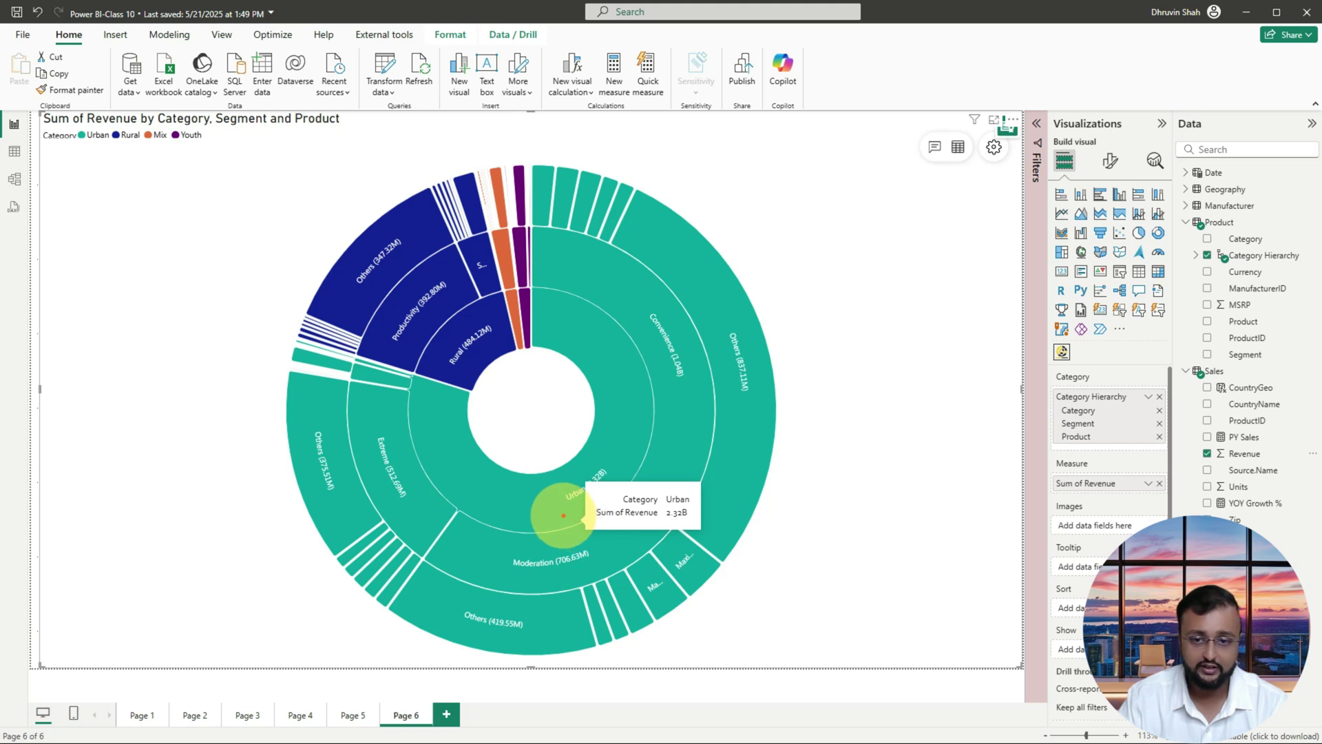
{"action": "mouse_move", "coordinate": [563, 515]}
{"action": "left_mouse_down"}
{"action": "mouse_move", "coordinate": [599, 501]}
{"action": "mouse_move", "coordinate": [562, 513]}
{"action": "left_mouse_up"}
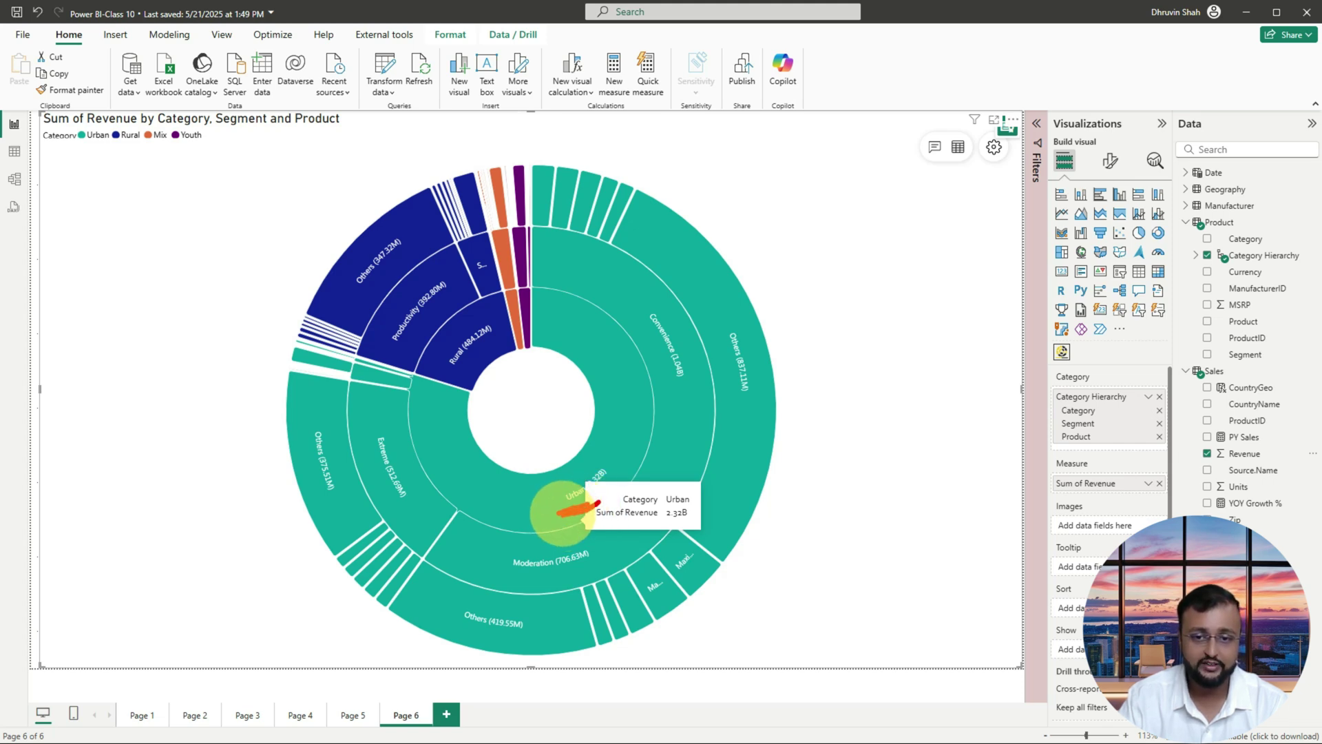
{"action": "left_click_drag", "start_coordinate": [454, 372], "coordinate": [474, 365]}
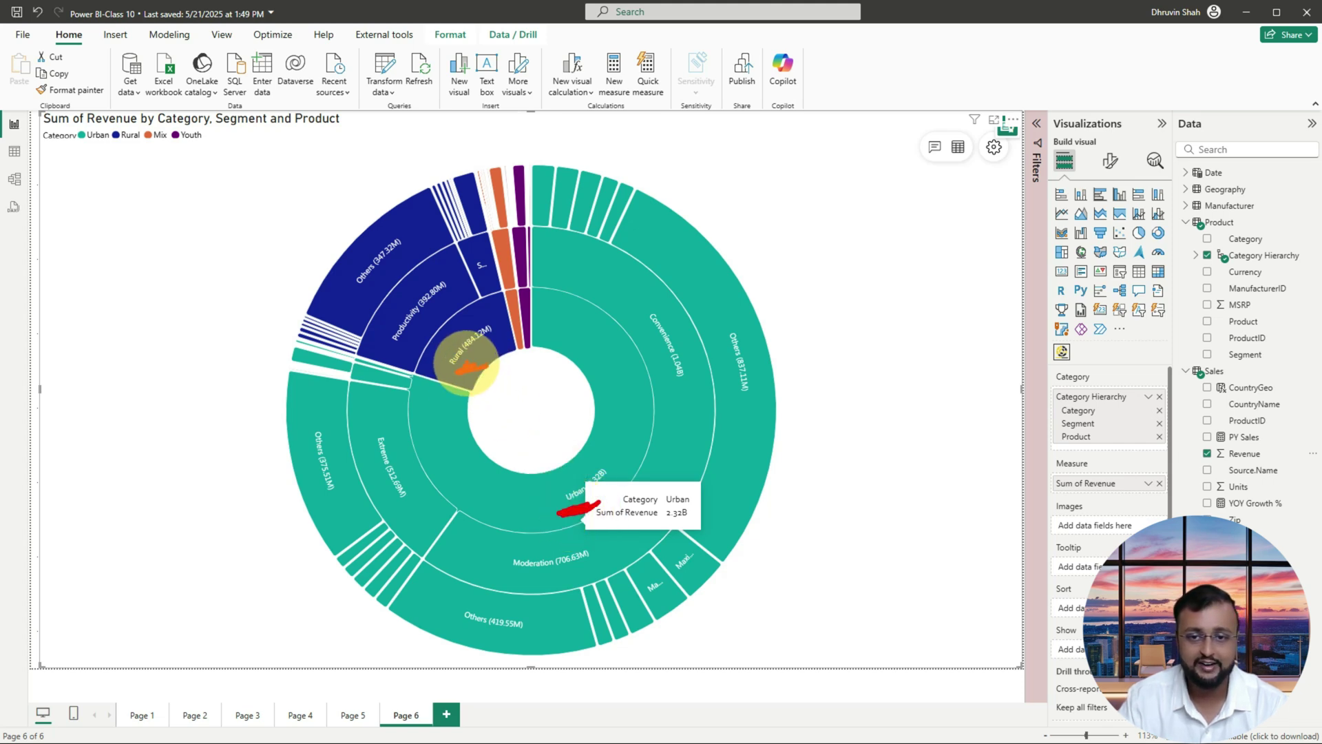
{"action": "mouse_move", "coordinate": [674, 383]}
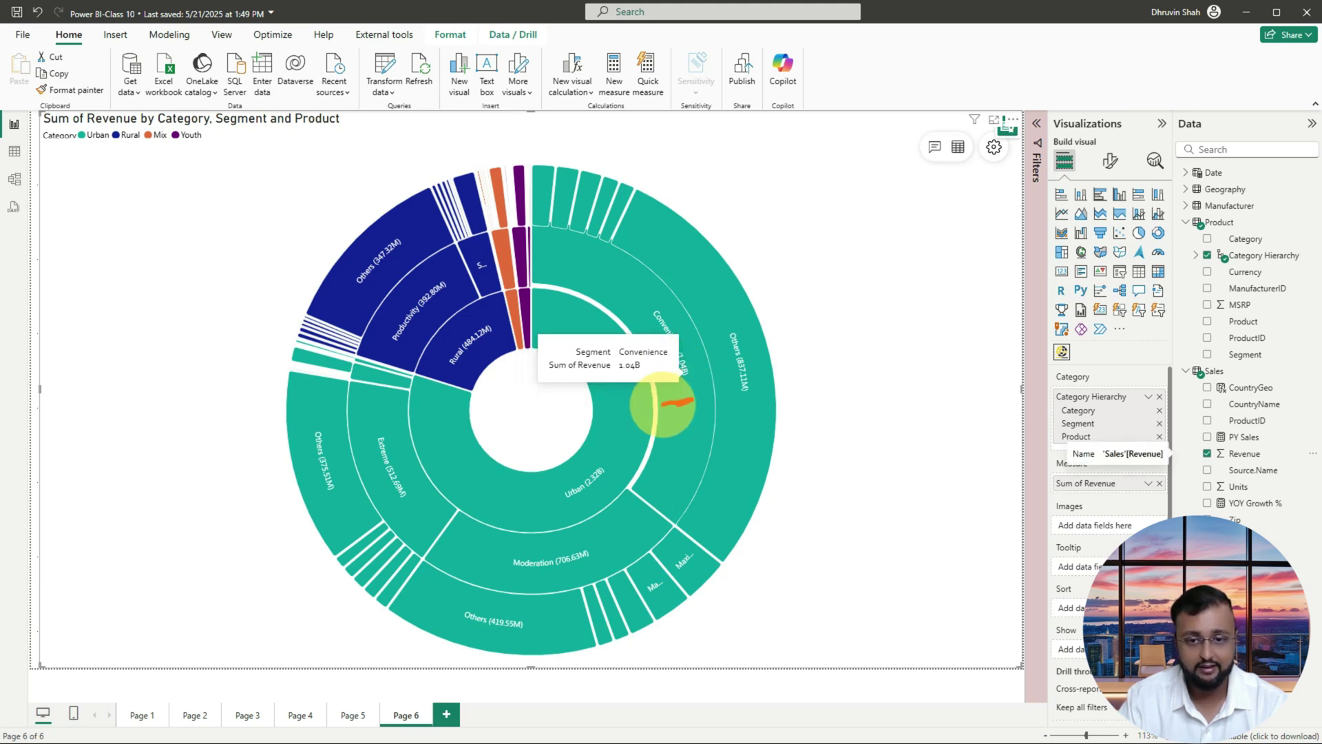
{"action": "left_click_drag", "start_coordinate": [520, 582], "coordinate": [556, 575]}
{"action": "left_click_drag", "start_coordinate": [404, 513], "coordinate": [416, 516]}
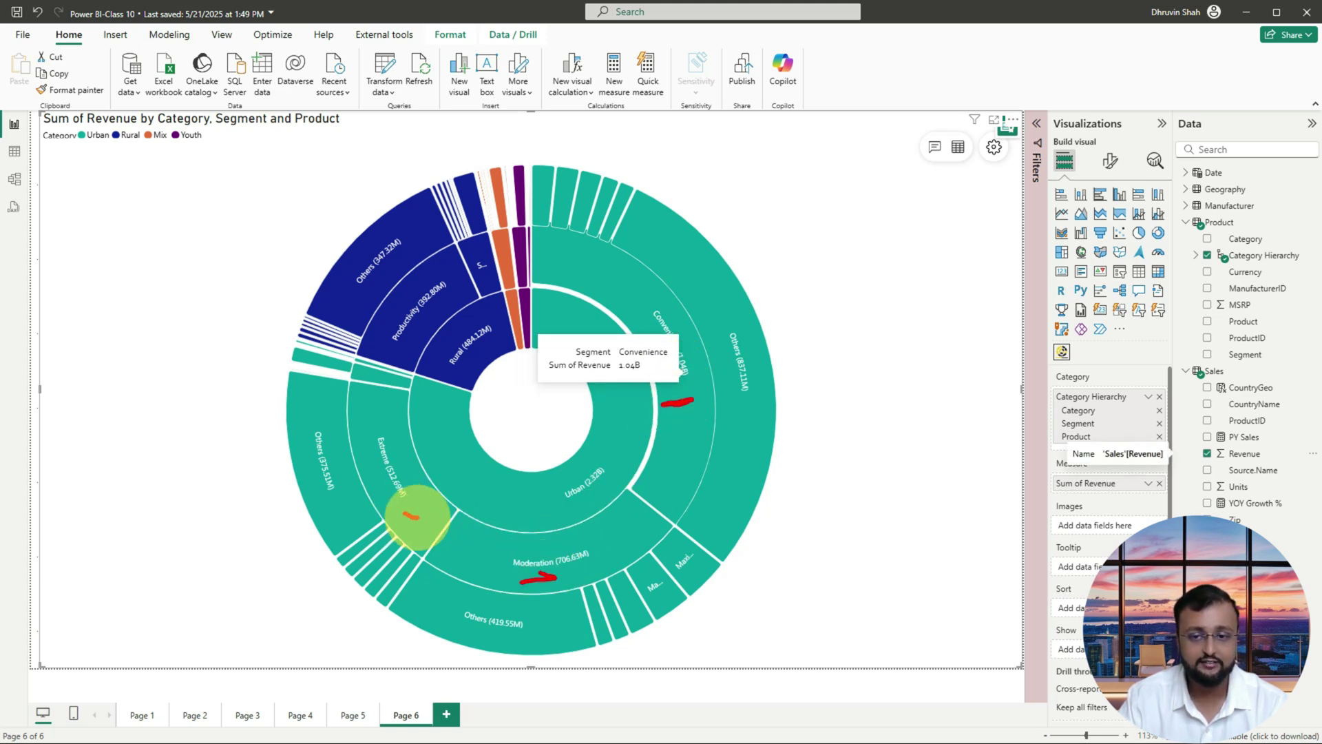
{"action": "mouse_move", "coordinate": [760, 372]}
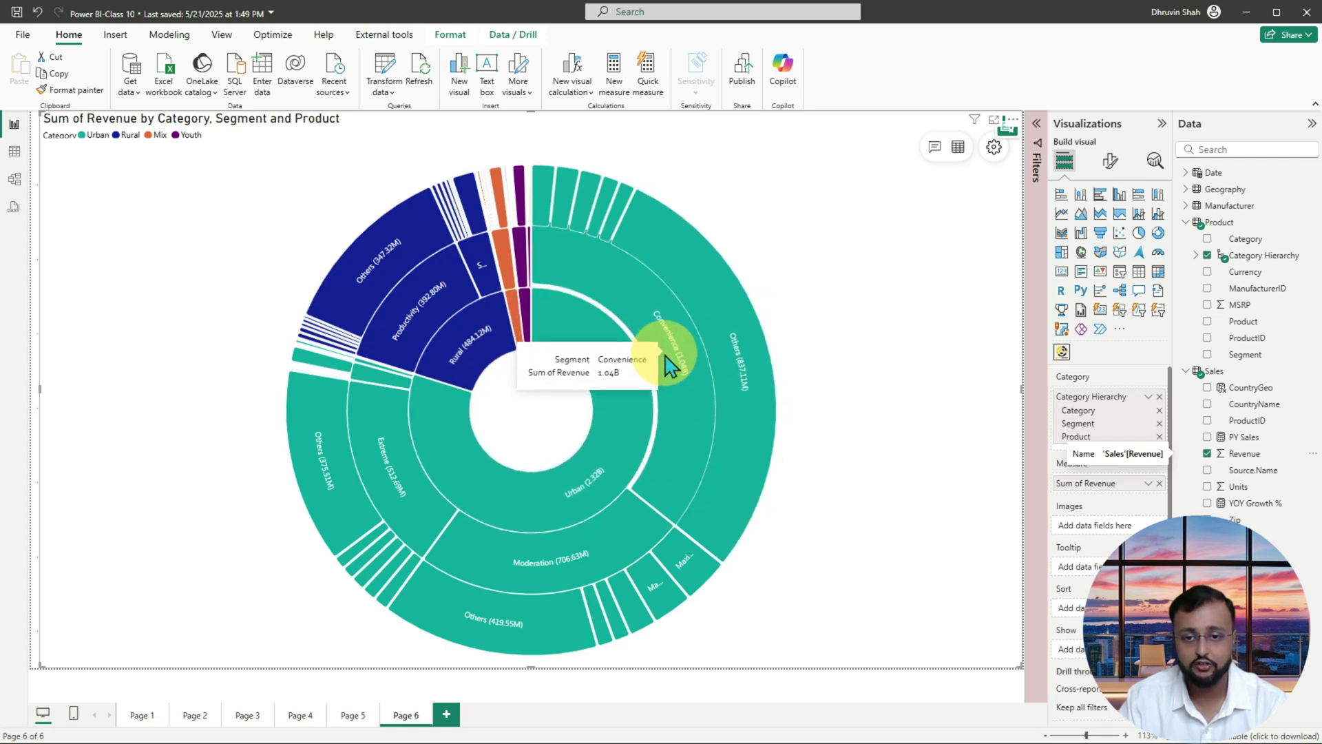
{"action": "left_click", "coordinate": [686, 405]}
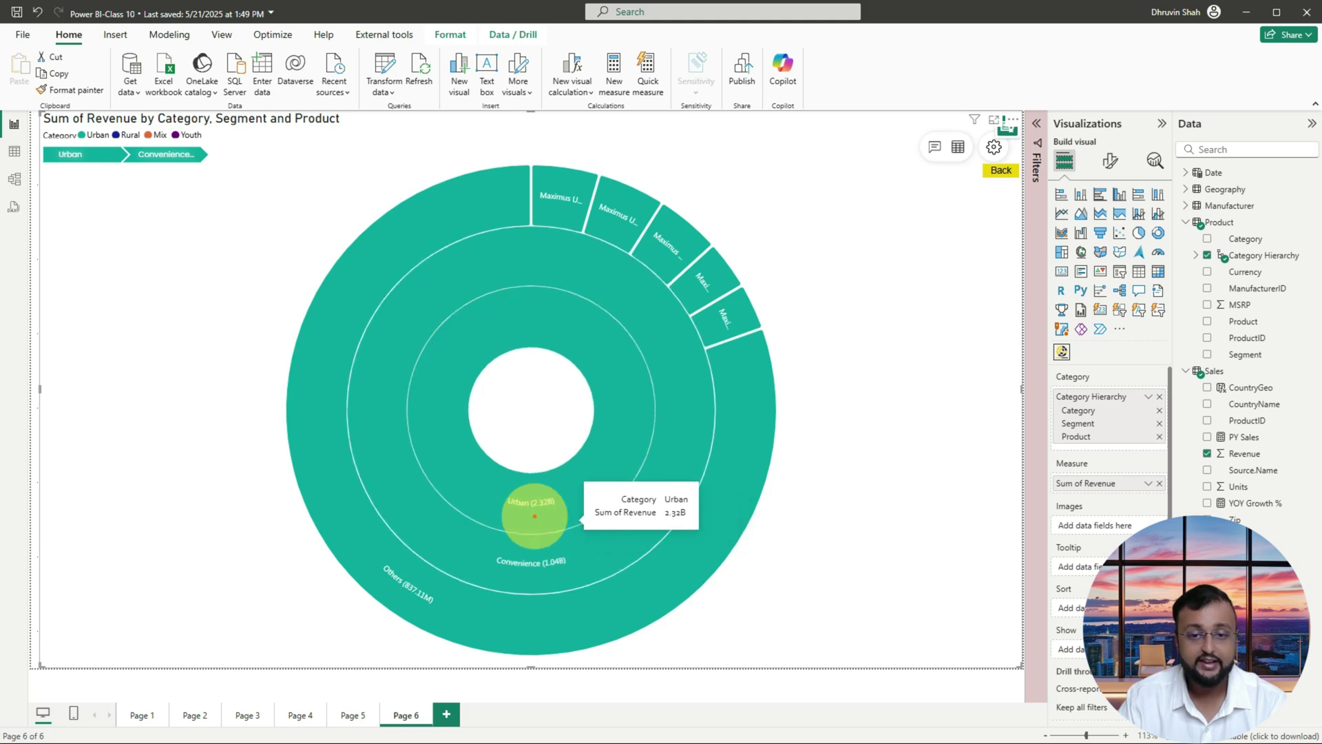
{"action": "left_click_drag", "start_coordinate": [504, 513], "coordinate": [555, 514]}
{"action": "left_click_drag", "start_coordinate": [493, 579], "coordinate": [554, 580]}
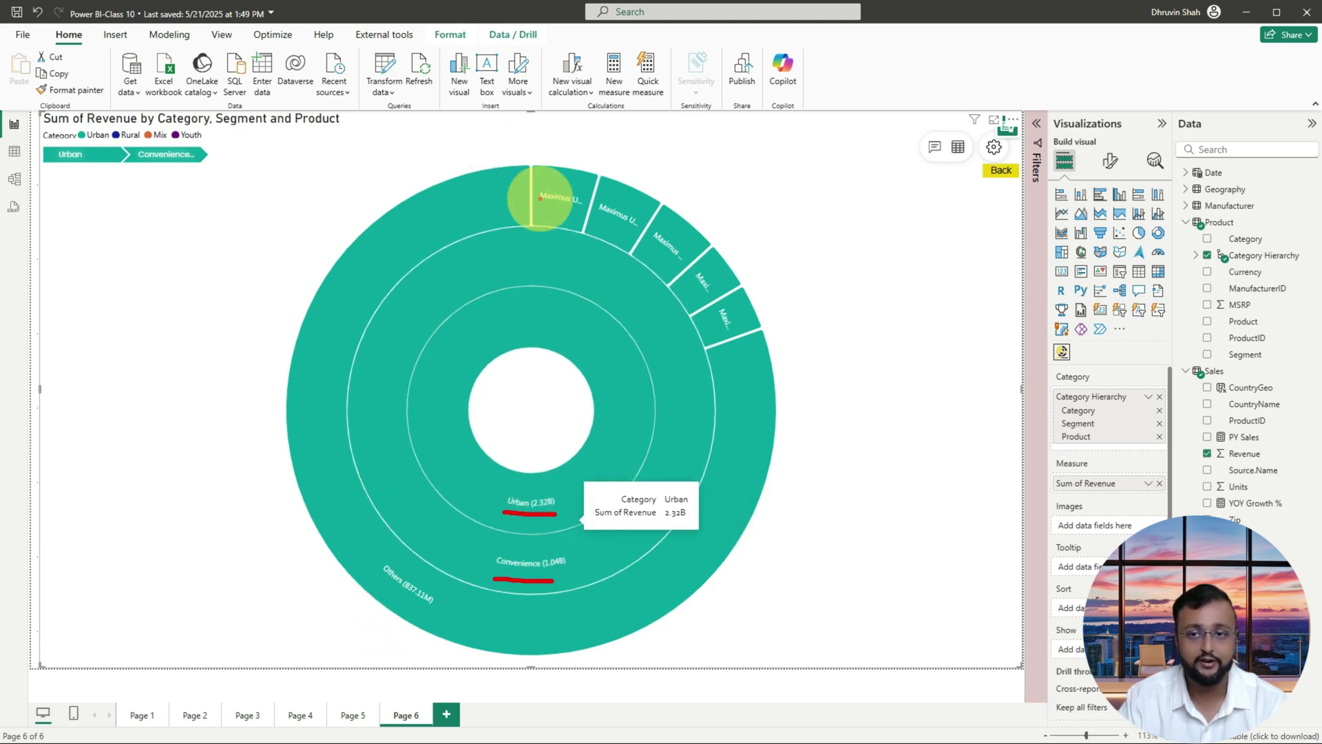
{"action": "mouse_move", "coordinate": [545, 213]}
{"action": "left_mouse_down"}
{"action": "mouse_move", "coordinate": [572, 205]}
{"action": "mouse_move", "coordinate": [681, 245]}
{"action": "left_mouse_up"}
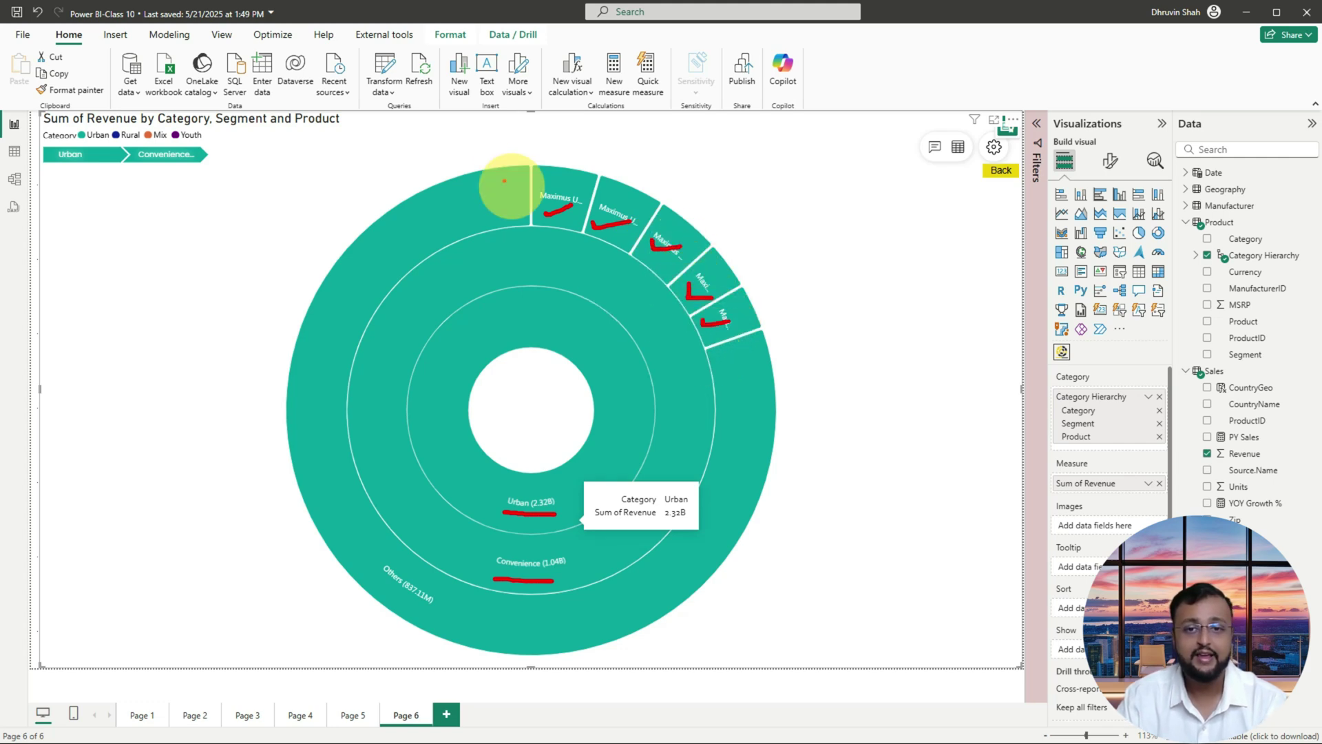
{"action": "key", "text": "Escape"}
{"action": "left_click", "coordinate": [572, 205]}
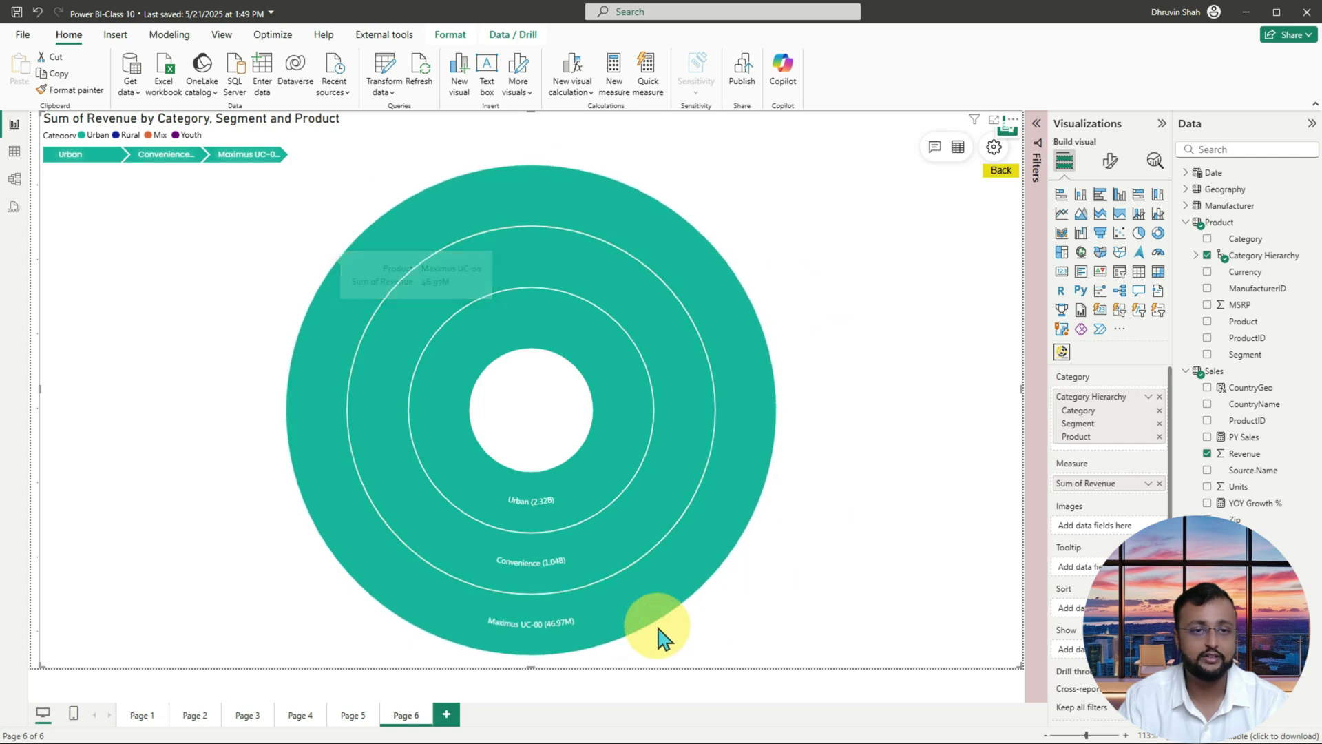
{"action": "left_click", "coordinate": [744, 386]}
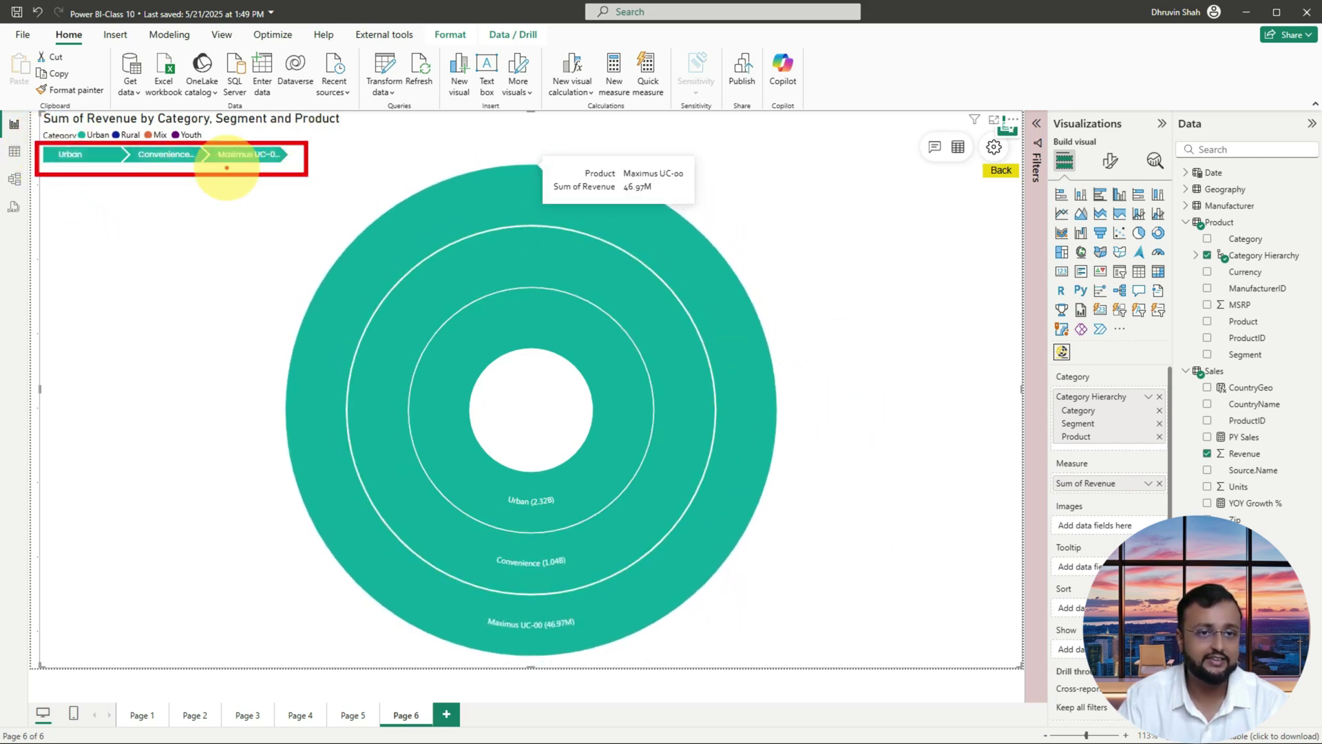
{"action": "left_click", "coordinate": [166, 155]}
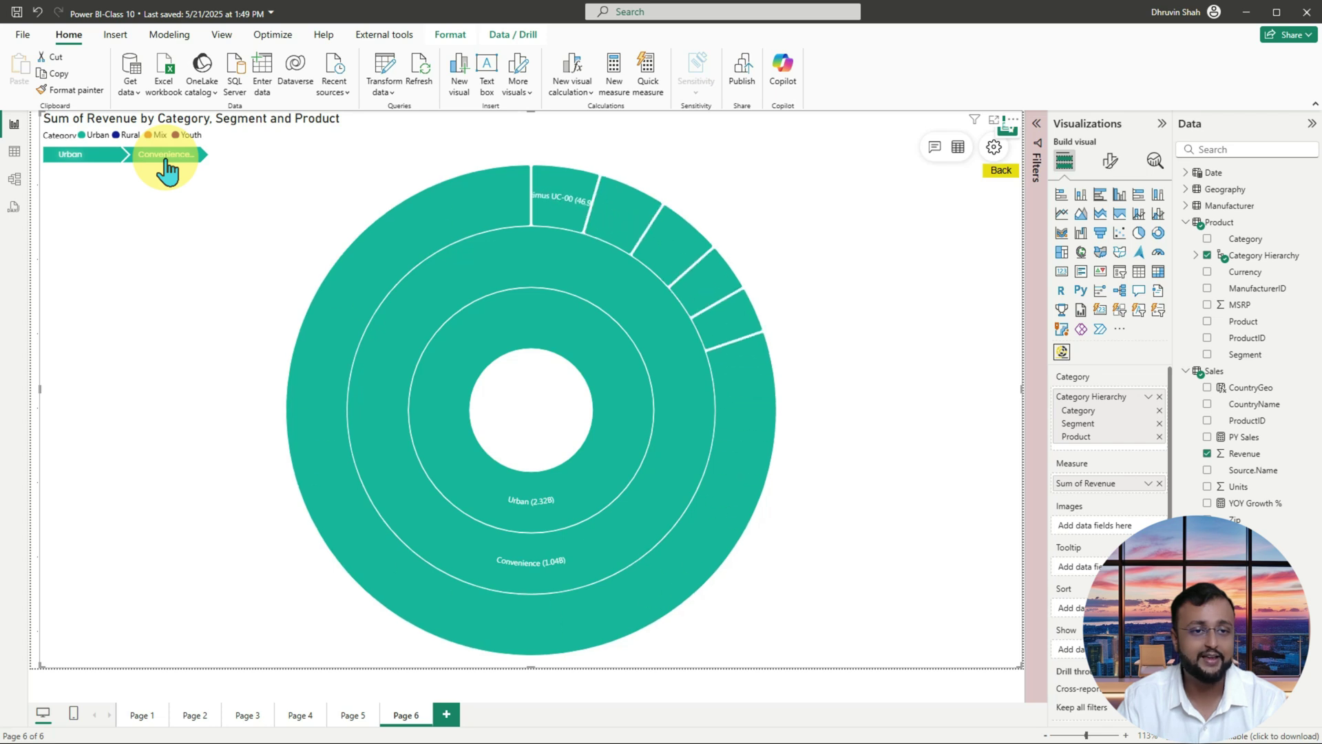
{"action": "left_click_drag", "start_coordinate": [58, 170], "coordinate": [171, 170]}
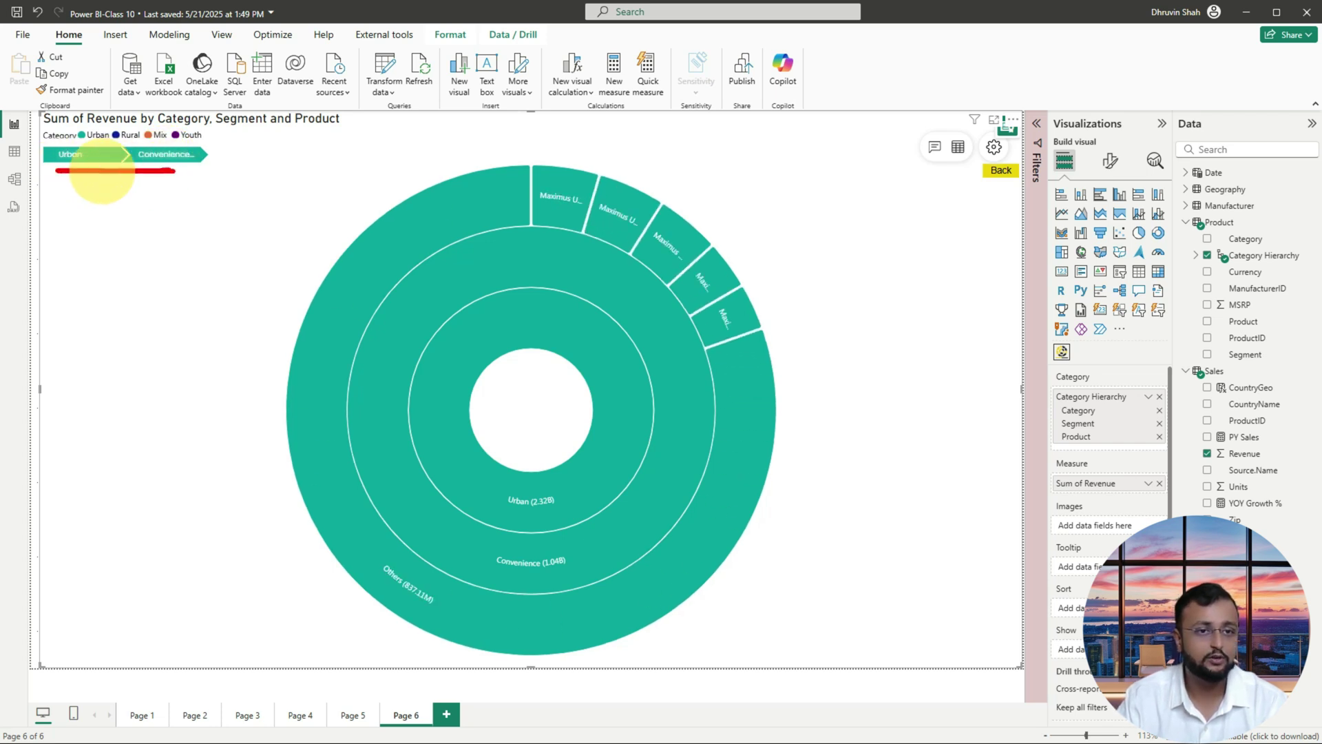
{"action": "mouse_move", "coordinate": [105, 219]}
{"action": "left_mouse_down"}
{"action": "mouse_move", "coordinate": [135, 181]}
{"action": "mouse_move", "coordinate": [118, 190]}
{"action": "mouse_move", "coordinate": [143, 208]}
{"action": "left_mouse_up"}
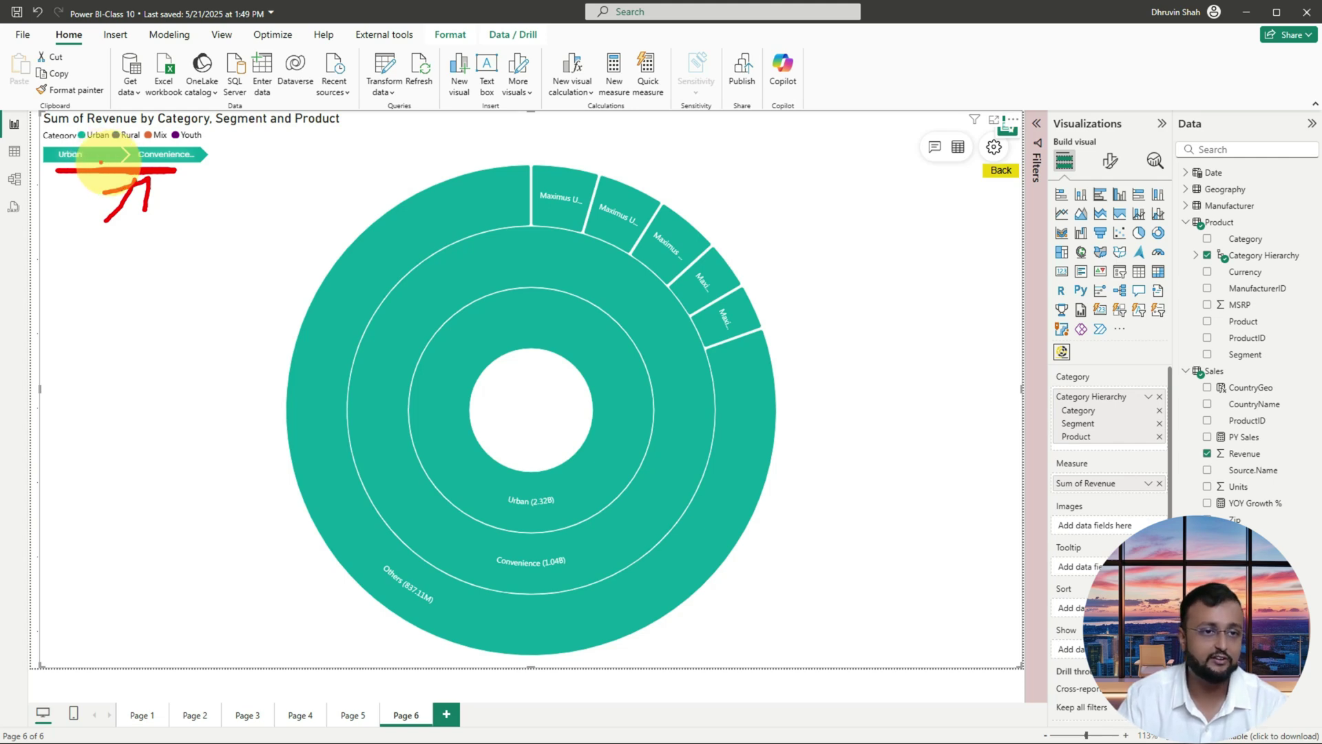
{"action": "left_click", "coordinate": [84, 156]}
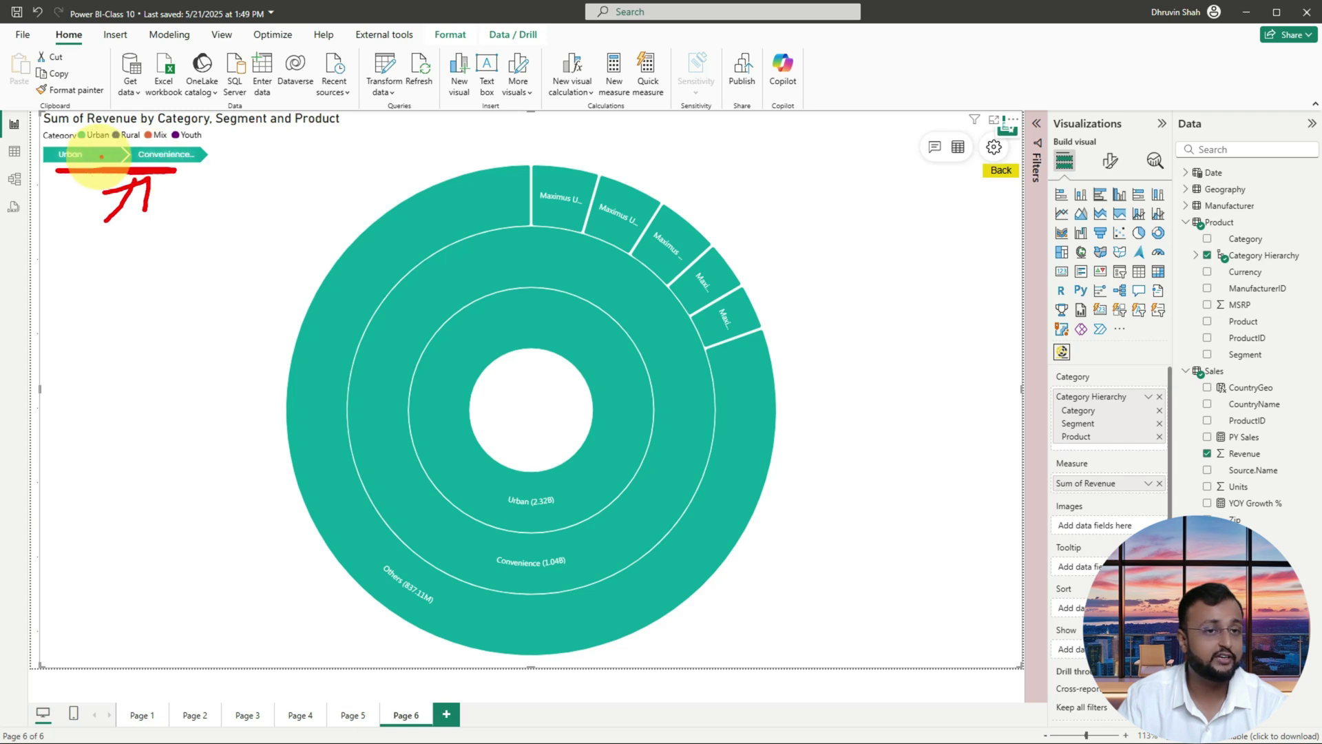
{"action": "key", "text": "Escape"}
Step: Return the sunburst to Urban (2.32B), briefly viewing its data as a table first
{"action": "left_click", "coordinate": [84, 156]}
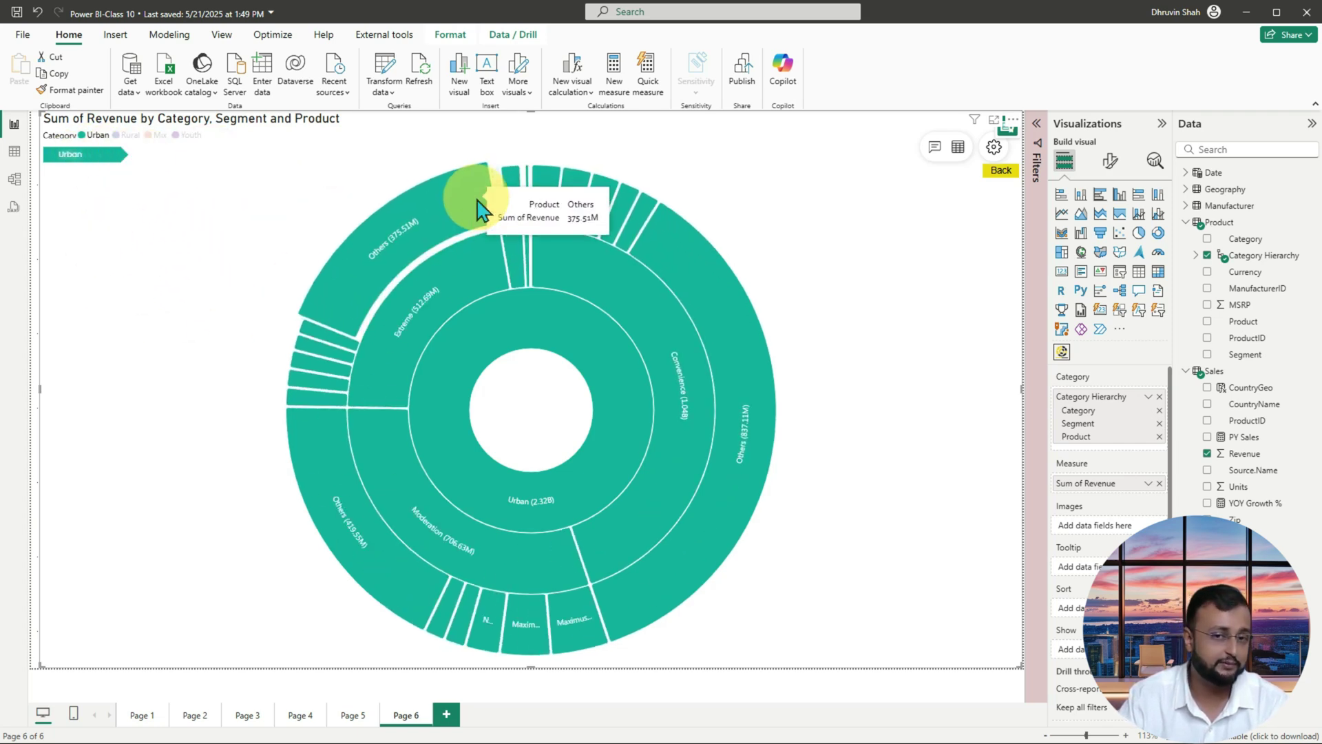
{"action": "mouse_move", "coordinate": [413, 237]}
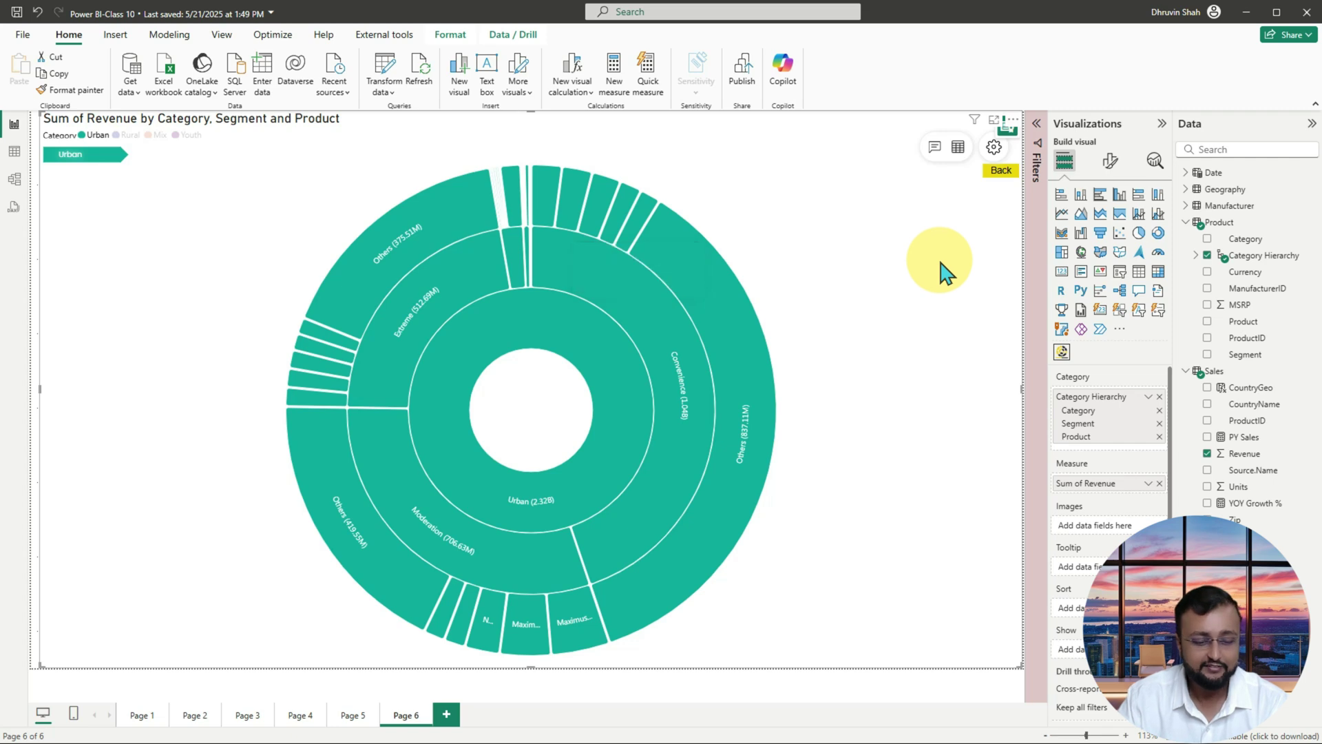
{"action": "left_click_drag", "start_coordinate": [907, 126], "coordinate": [985, 183]}
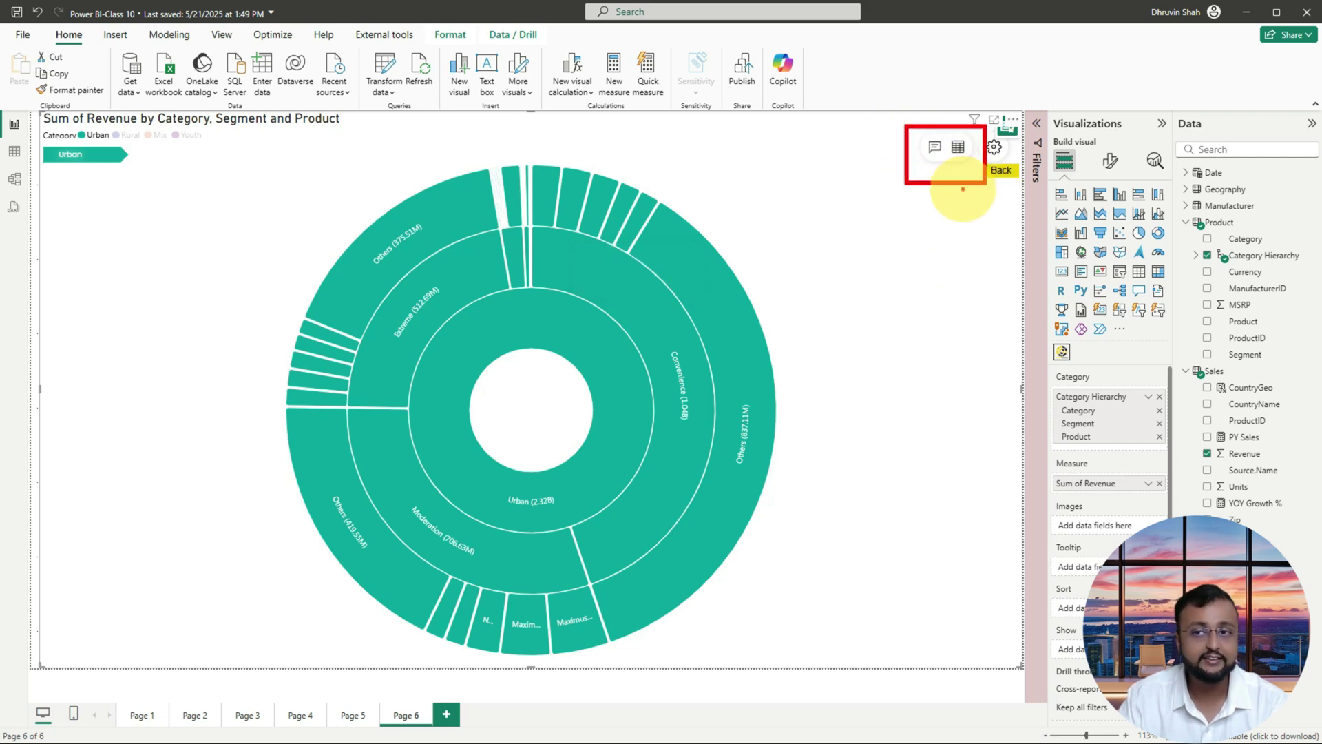
{"action": "left_click", "coordinate": [959, 150]}
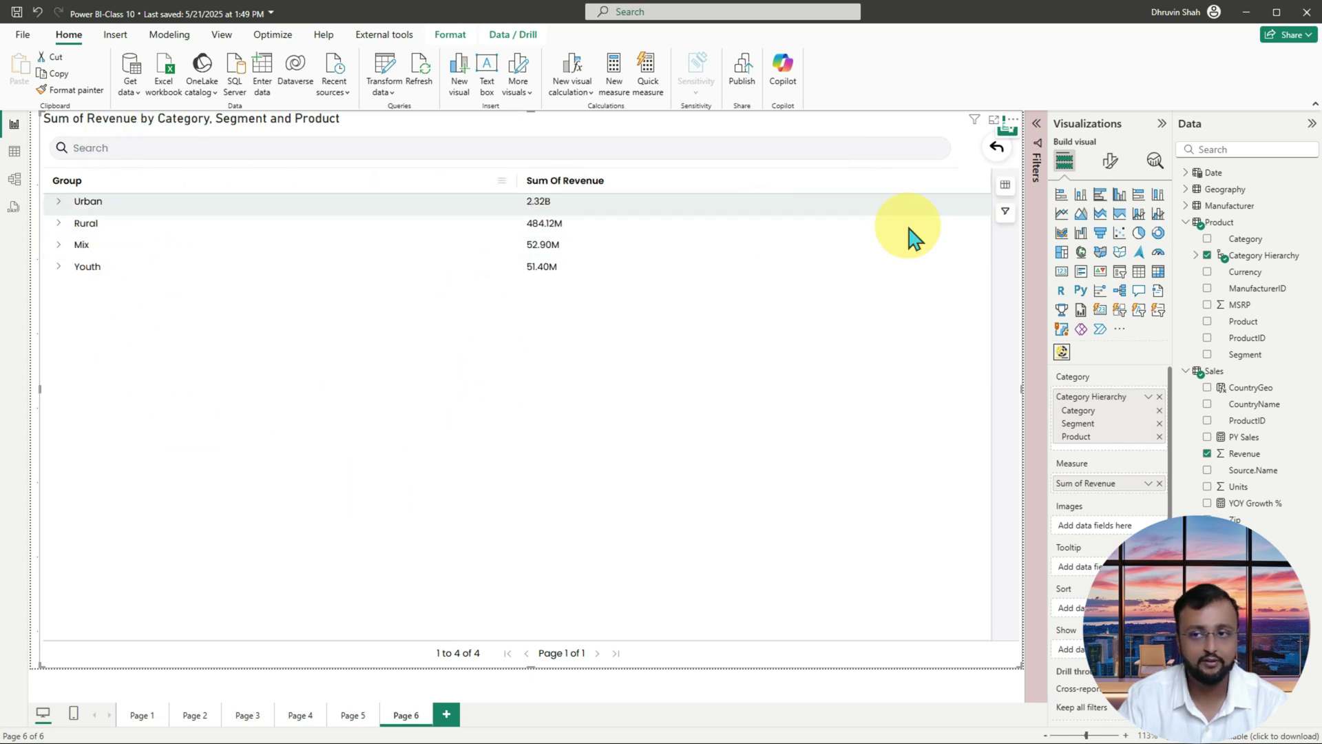
{"action": "left_click", "coordinate": [1005, 213]}
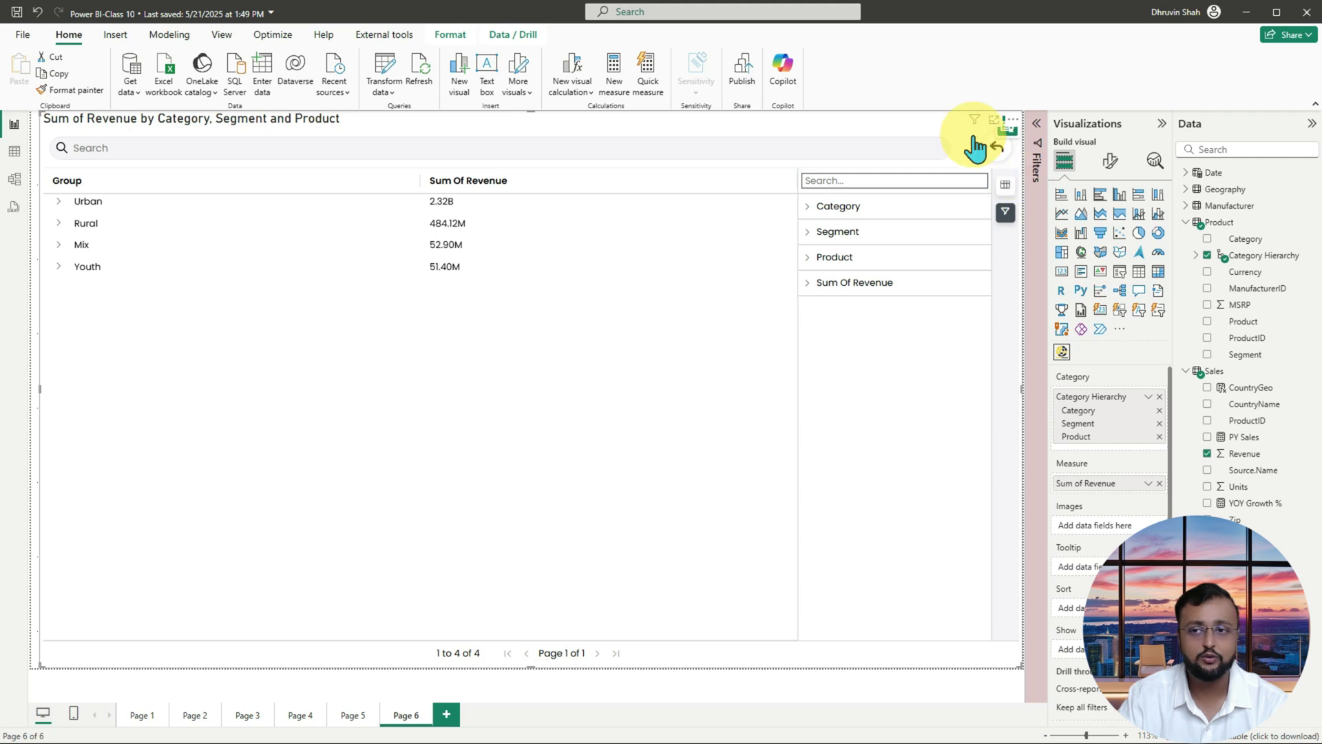
{"action": "left_click", "coordinate": [997, 148]}
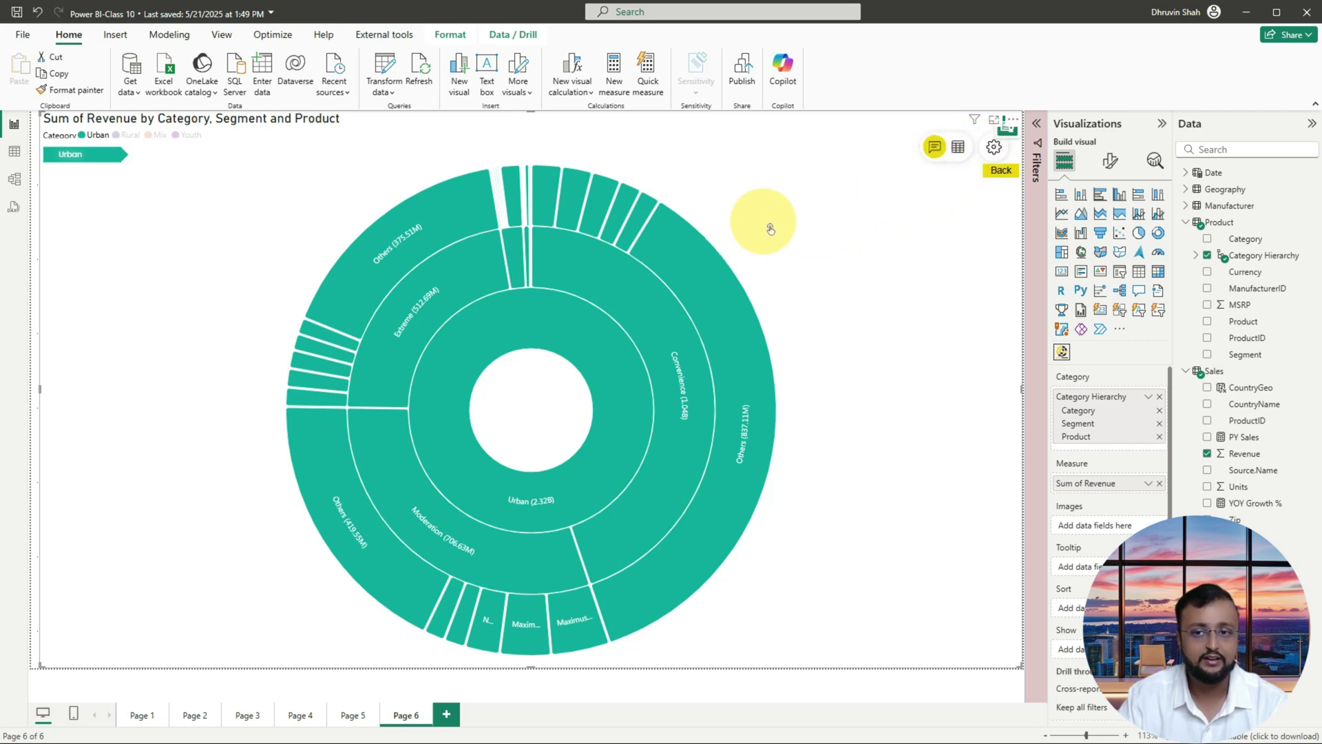
Step: Drill up to all categories, open Advanced Settings and apply the Half Circle layout
{"action": "left_click", "coordinate": [798, 248]}
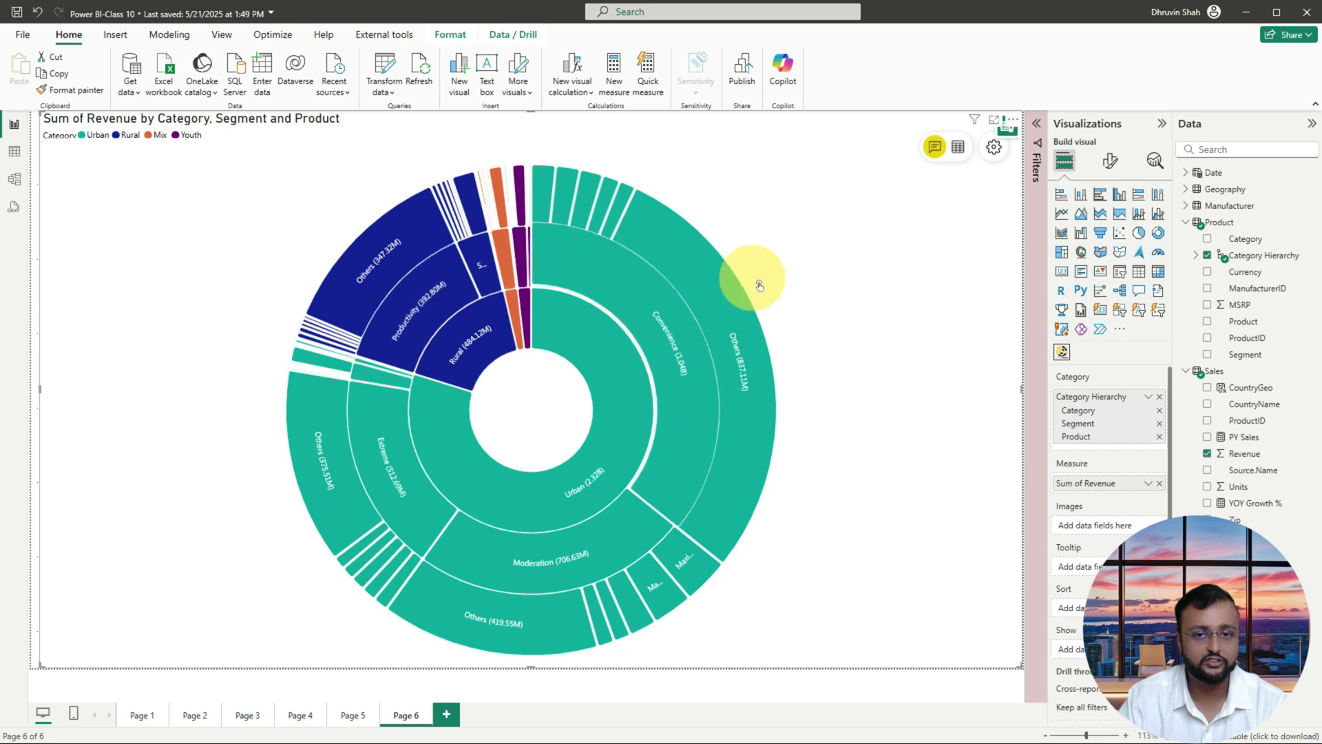
{"action": "left_click", "coordinate": [993, 148]}
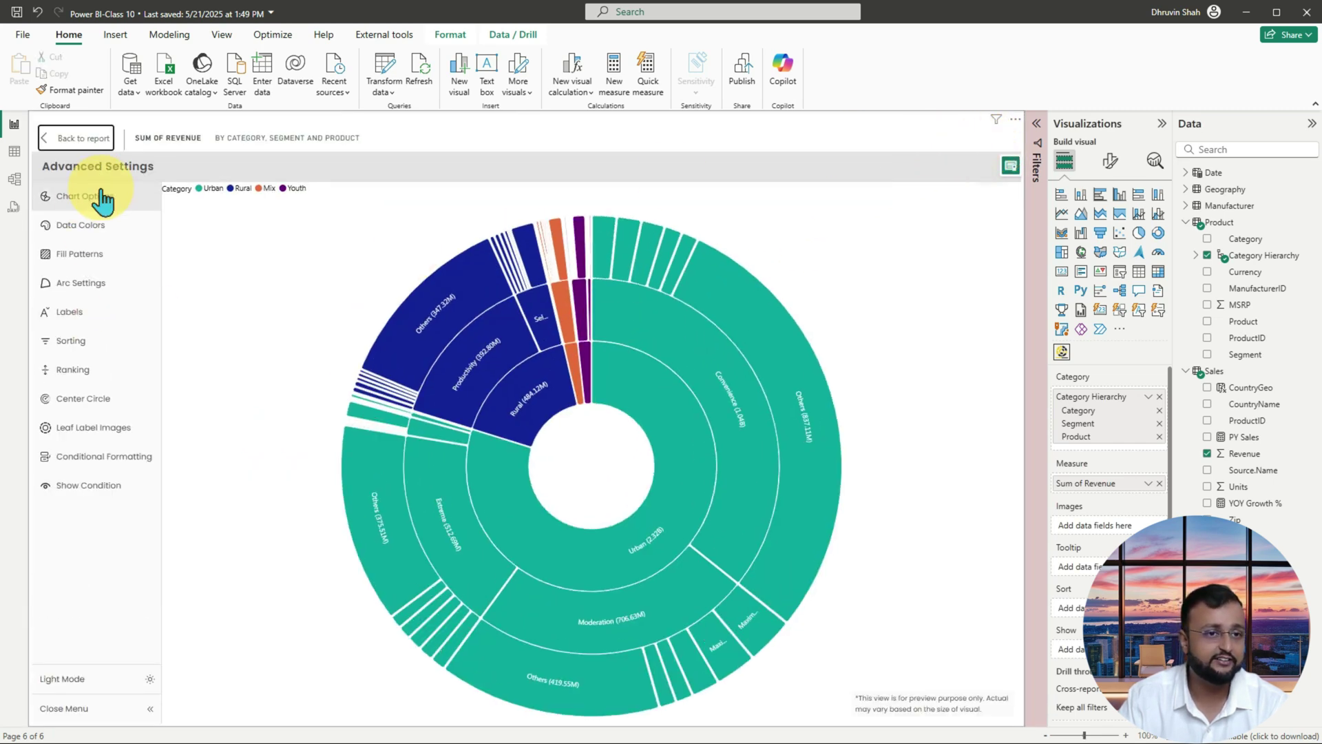
{"action": "left_click", "coordinate": [103, 200]}
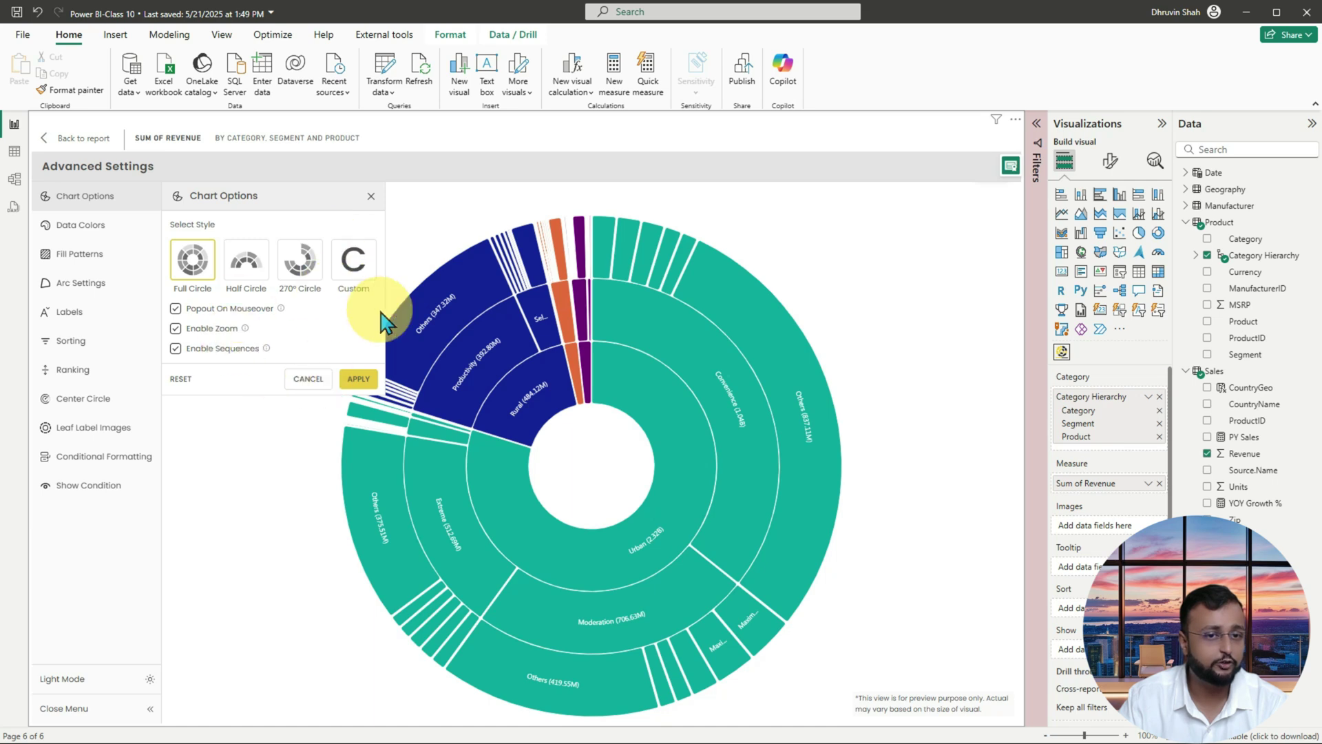
{"action": "left_click", "coordinate": [248, 270]}
{"action": "left_click", "coordinate": [369, 384]}
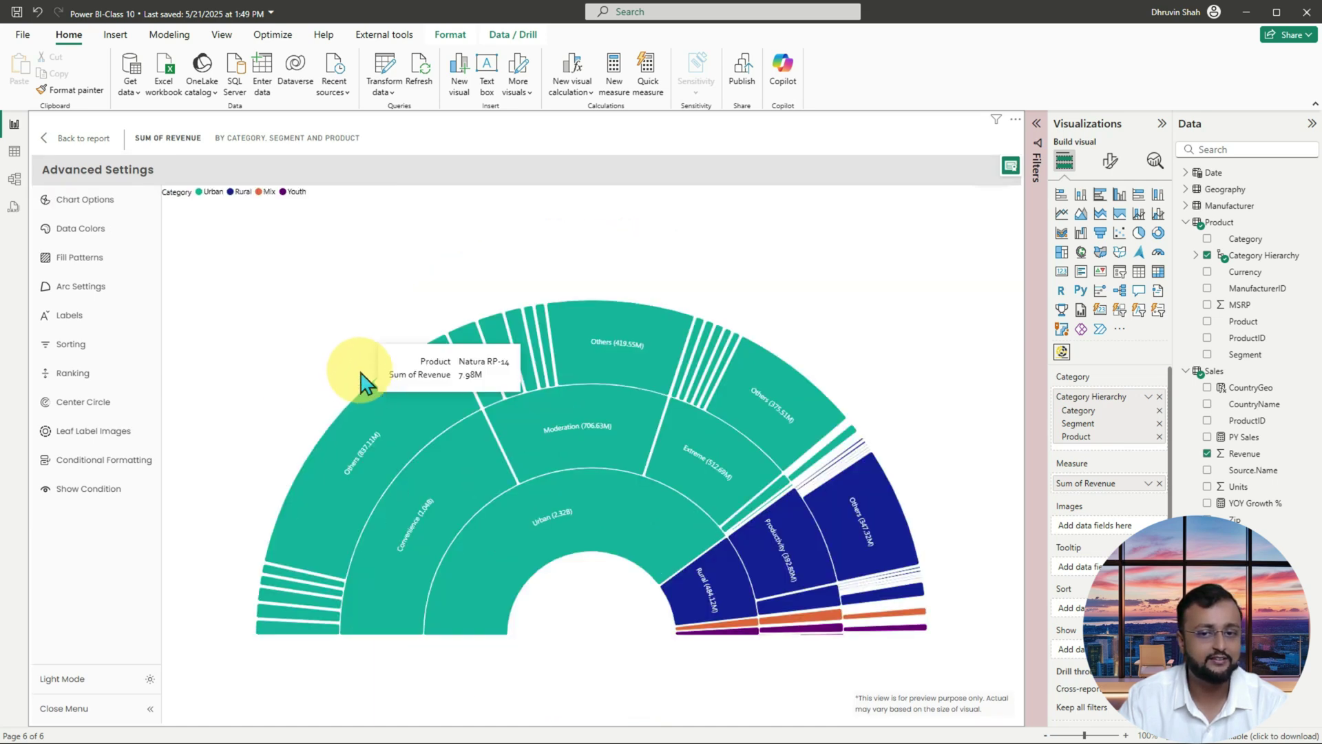
Step: Try the custom-angle and 270-degree layouts, then reapply Full Circle
{"action": "left_click", "coordinate": [120, 200]}
{"action": "left_click", "coordinate": [354, 270]}
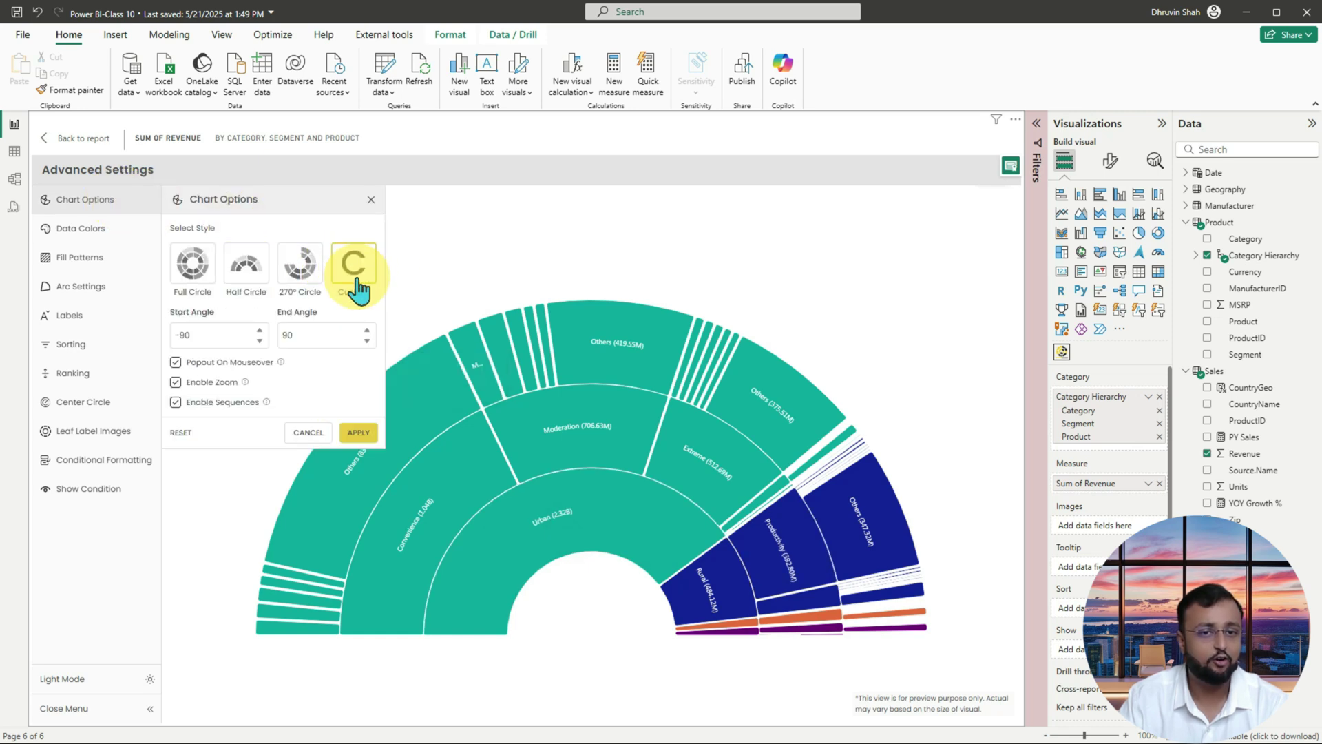
{"action": "left_click", "coordinate": [305, 276]}
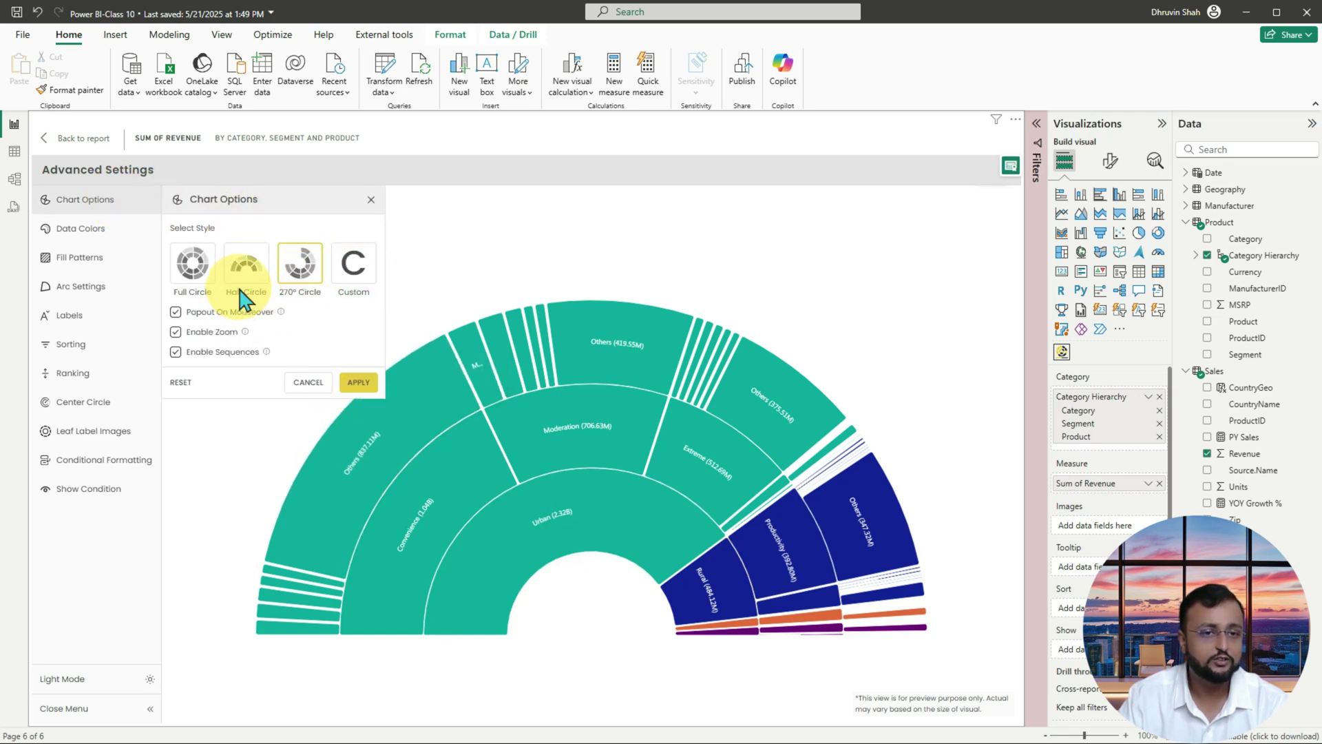
{"action": "left_click", "coordinate": [192, 265]}
{"action": "left_click", "coordinate": [357, 383]}
Step: Recolour the Sunburst by applying the Gradient colour palette in Data Colors
{"action": "left_click", "coordinate": [111, 227]}
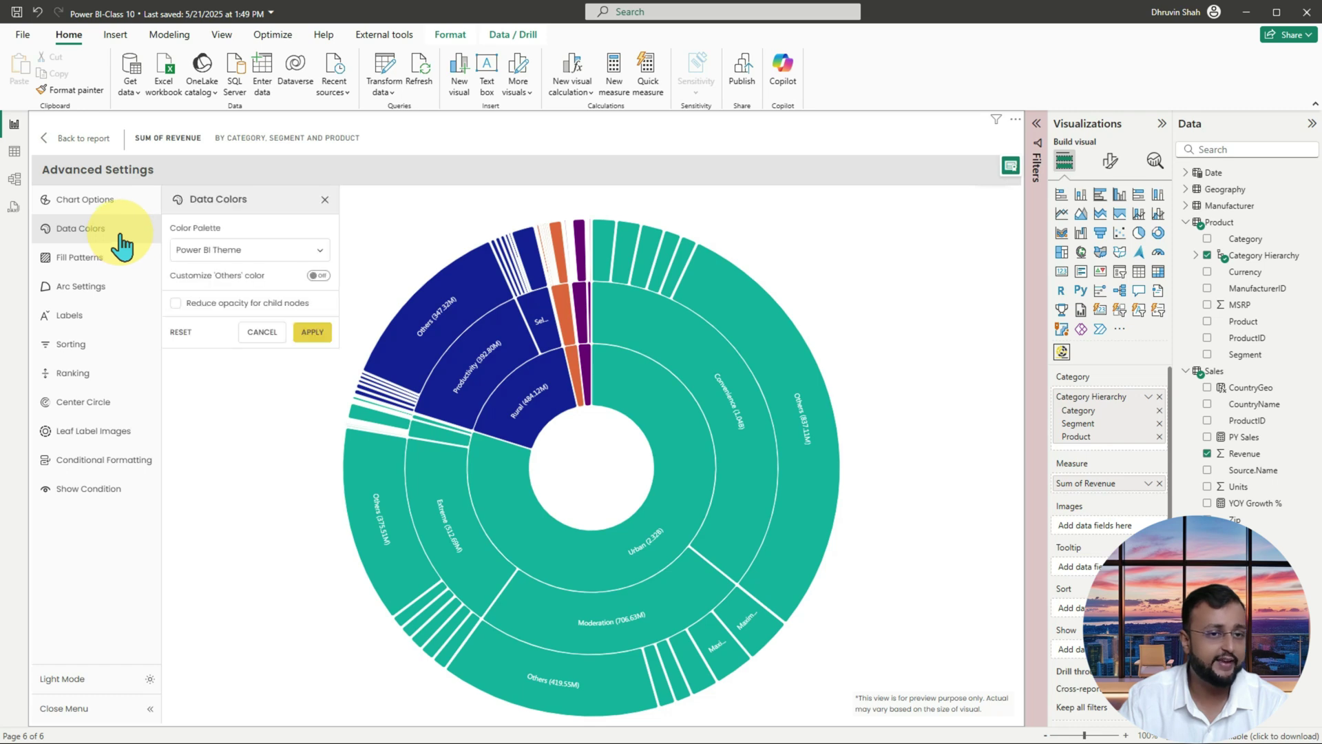
{"action": "left_click", "coordinate": [285, 249]}
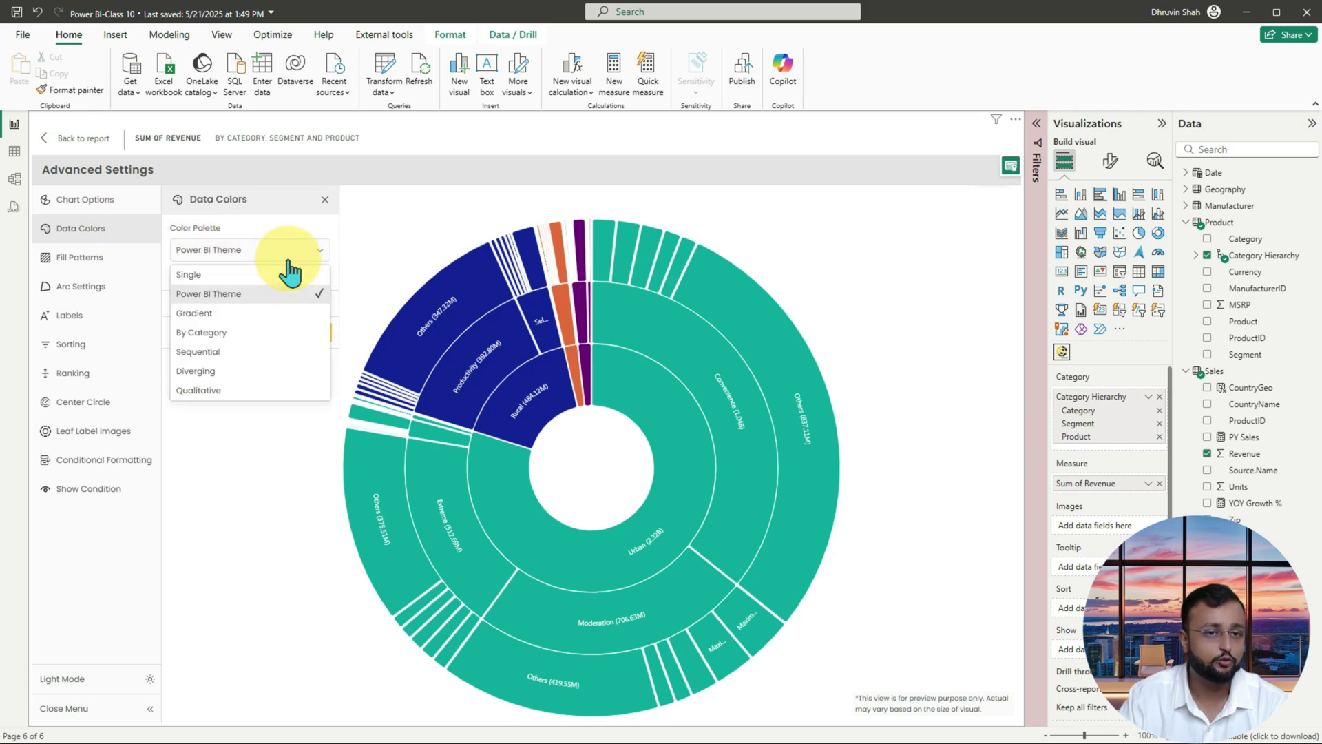
{"action": "left_click", "coordinate": [230, 314]}
{"action": "left_click", "coordinate": [312, 404]}
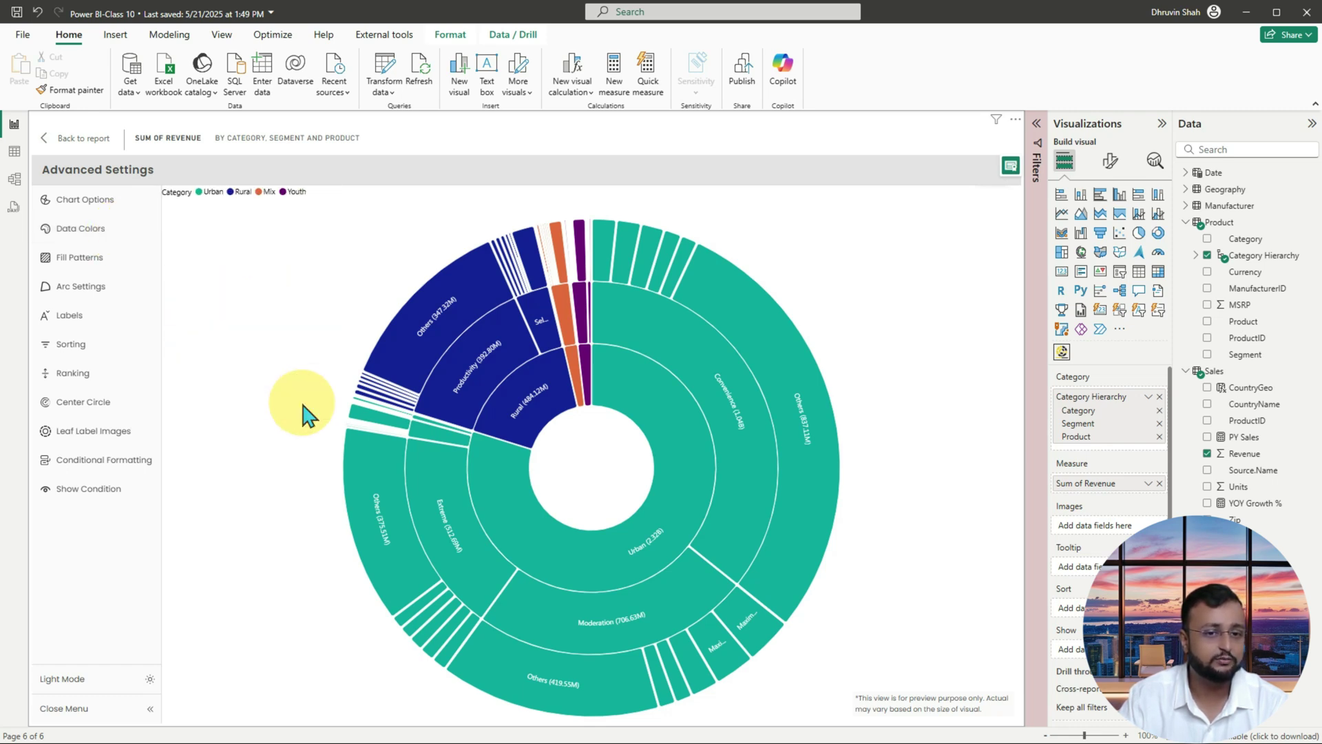
Step: Turn fill patterns on, look over the arc settings, and return to the report page
{"action": "left_click", "coordinate": [112, 267]}
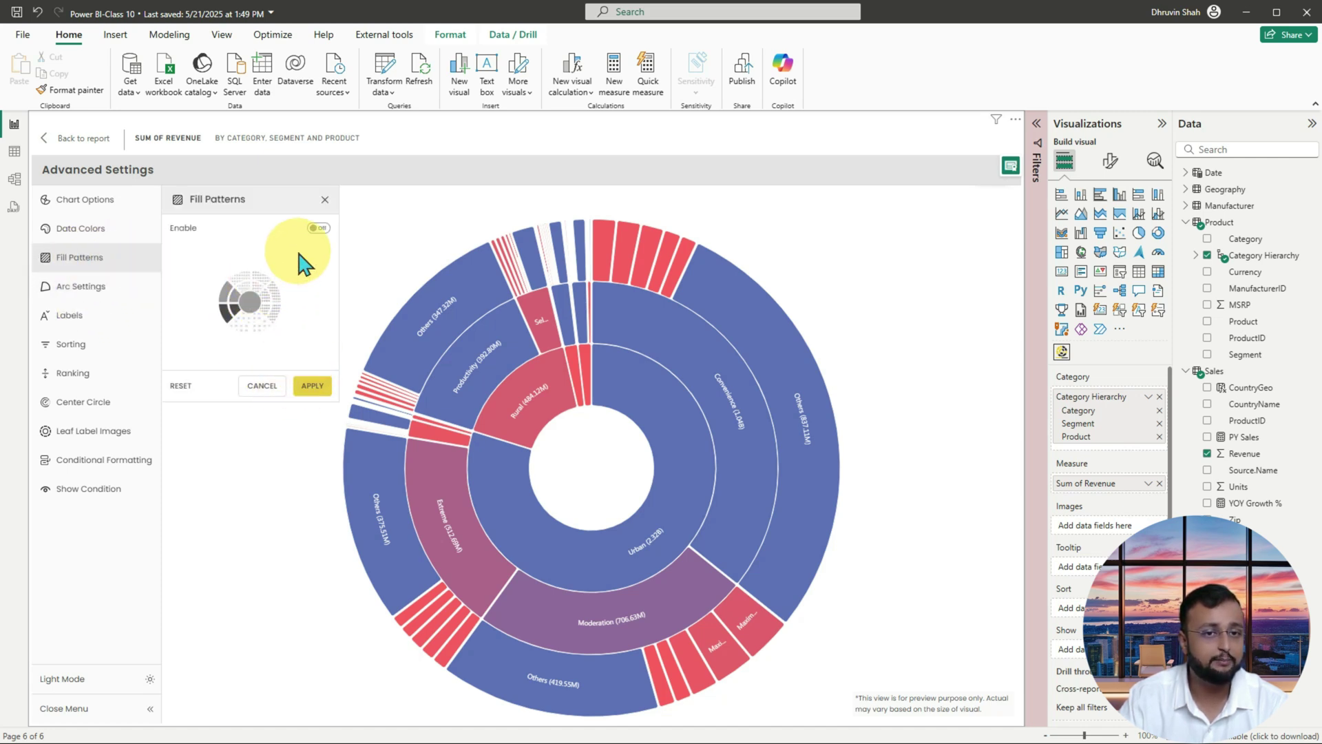
{"action": "left_click", "coordinate": [318, 228]}
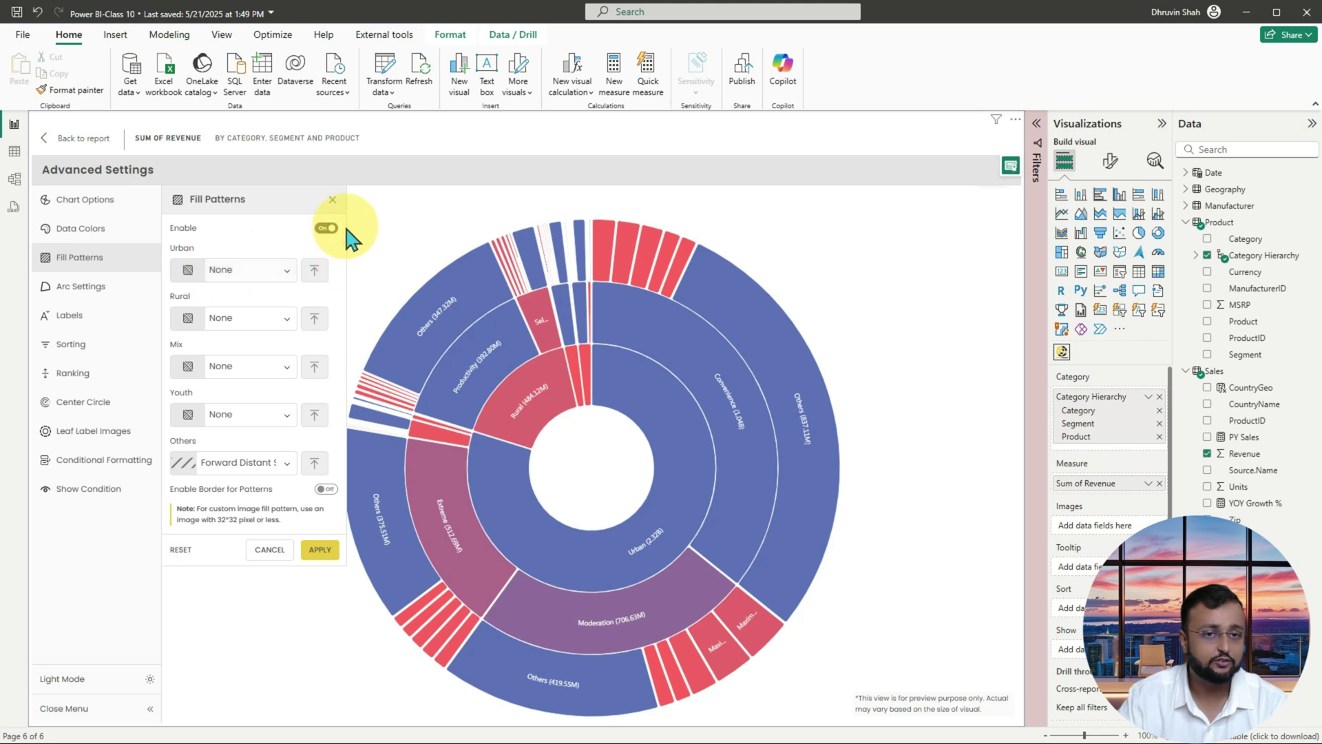
{"action": "left_click", "coordinate": [332, 199]}
{"action": "left_click", "coordinate": [89, 292]}
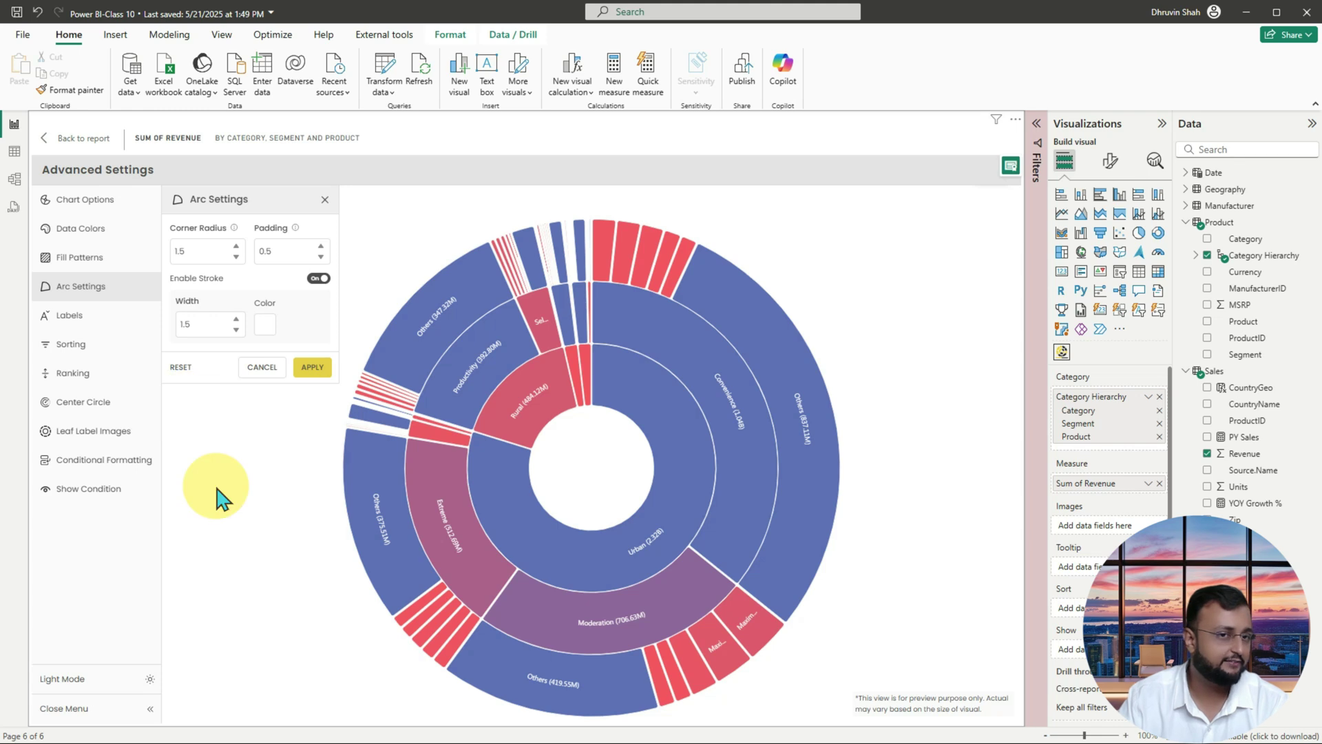
{"action": "left_click", "coordinate": [81, 139]}
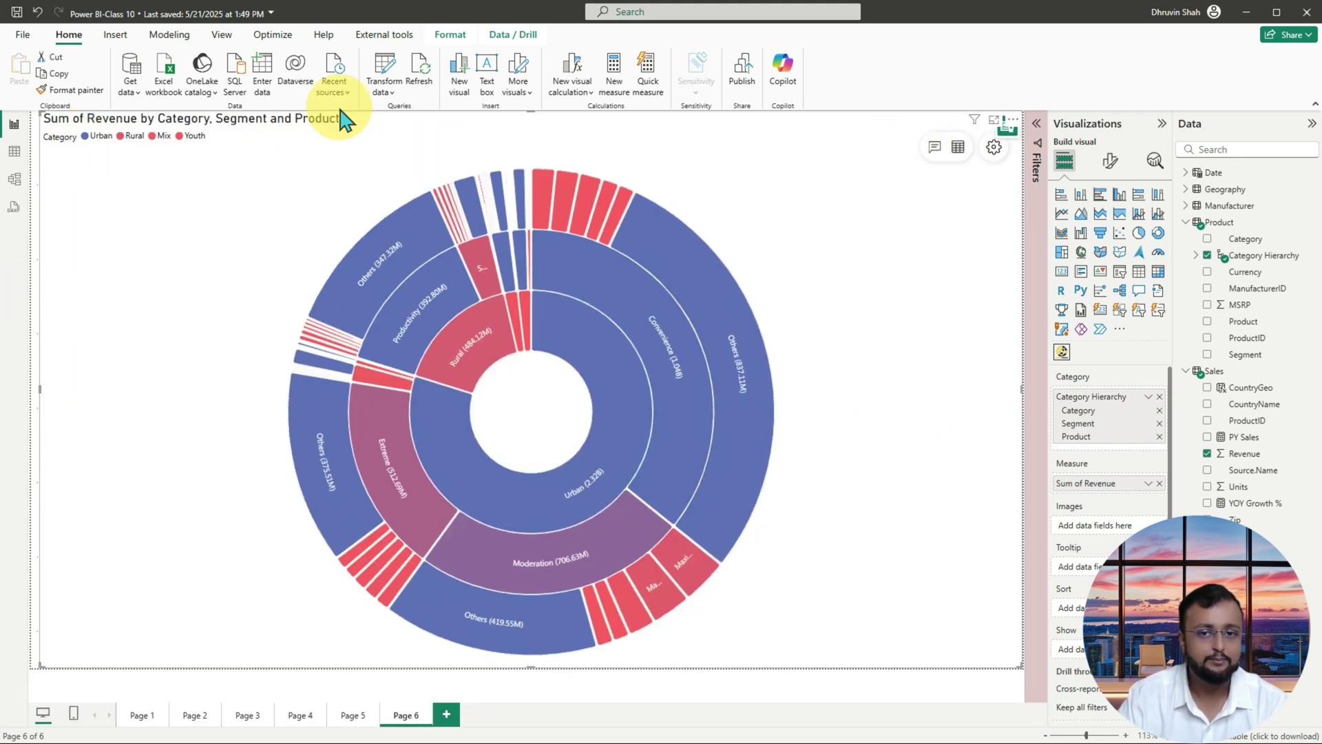
Step: Open the Visualizations pane's ellipsis menu for getting, importing or removing visuals
{"action": "mouse_move", "coordinate": [370, 396]}
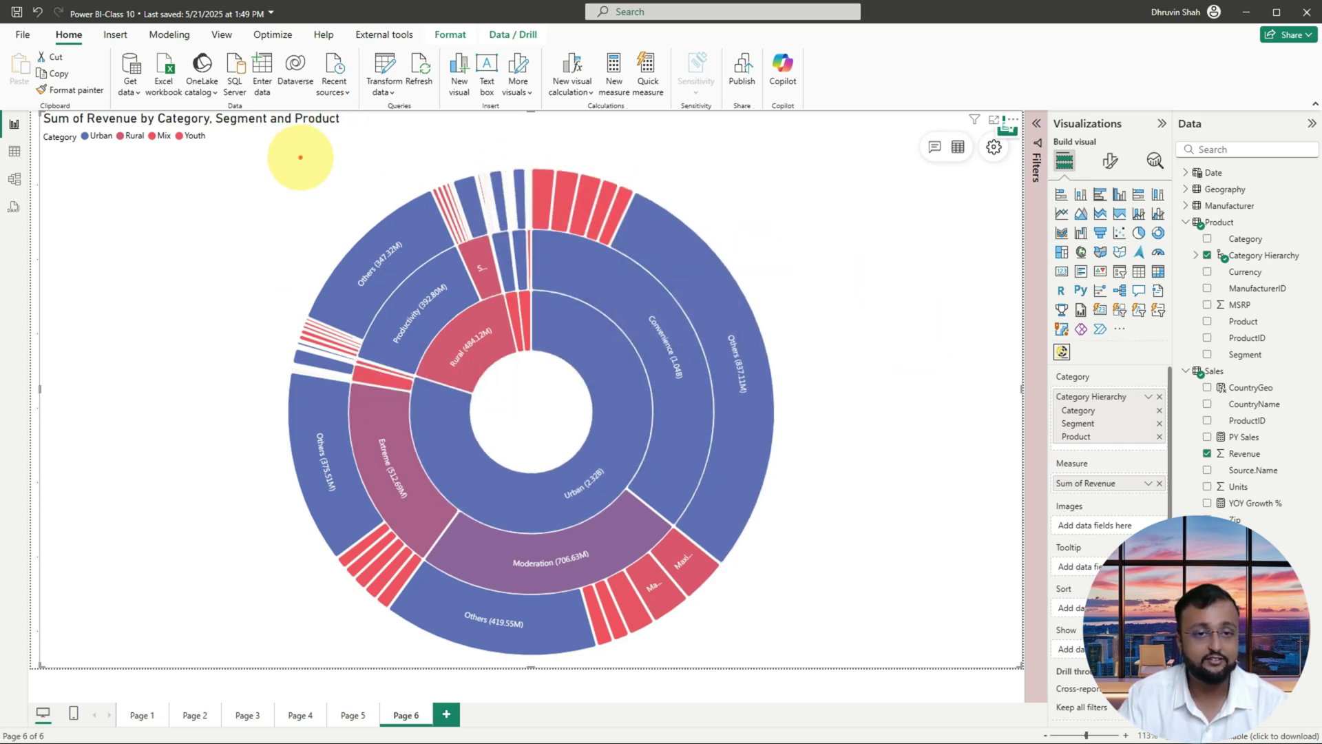
{"action": "left_click_drag", "start_coordinate": [255, 154], "coordinate": [782, 579]}
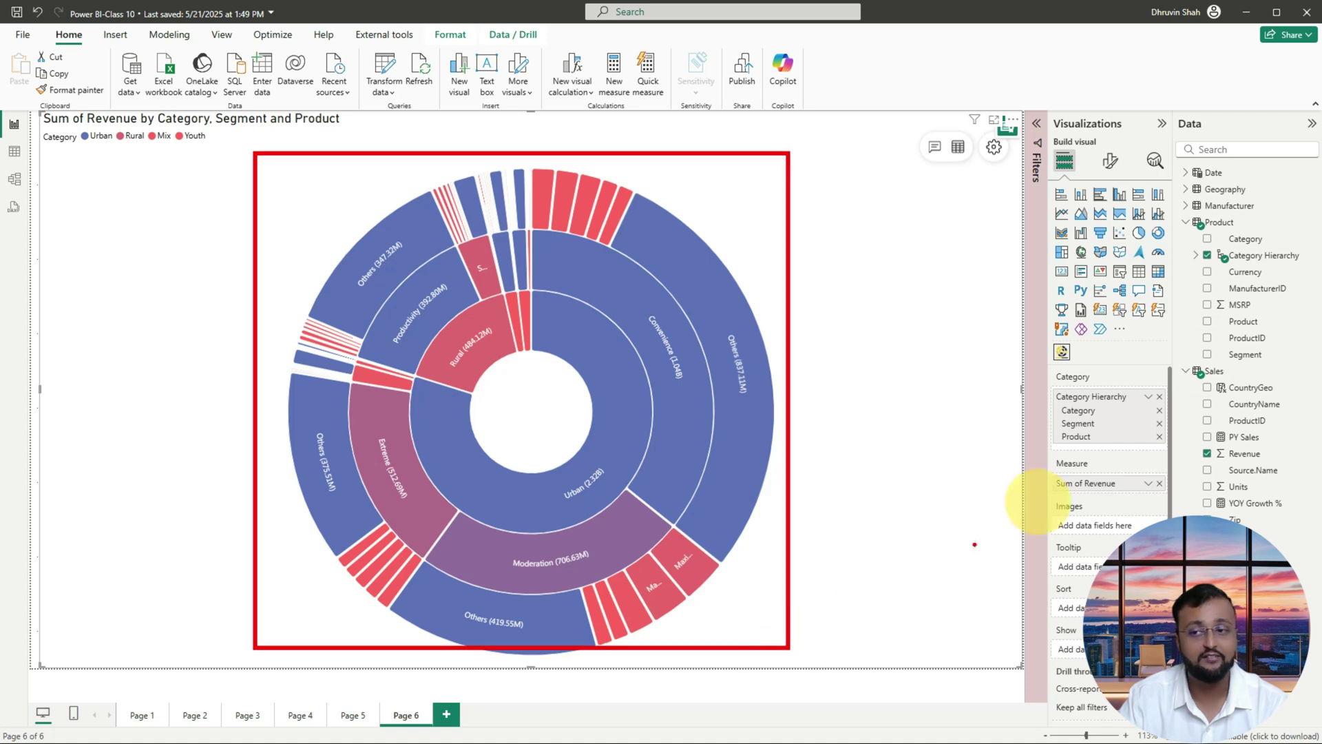
{"action": "key", "text": "Escape"}
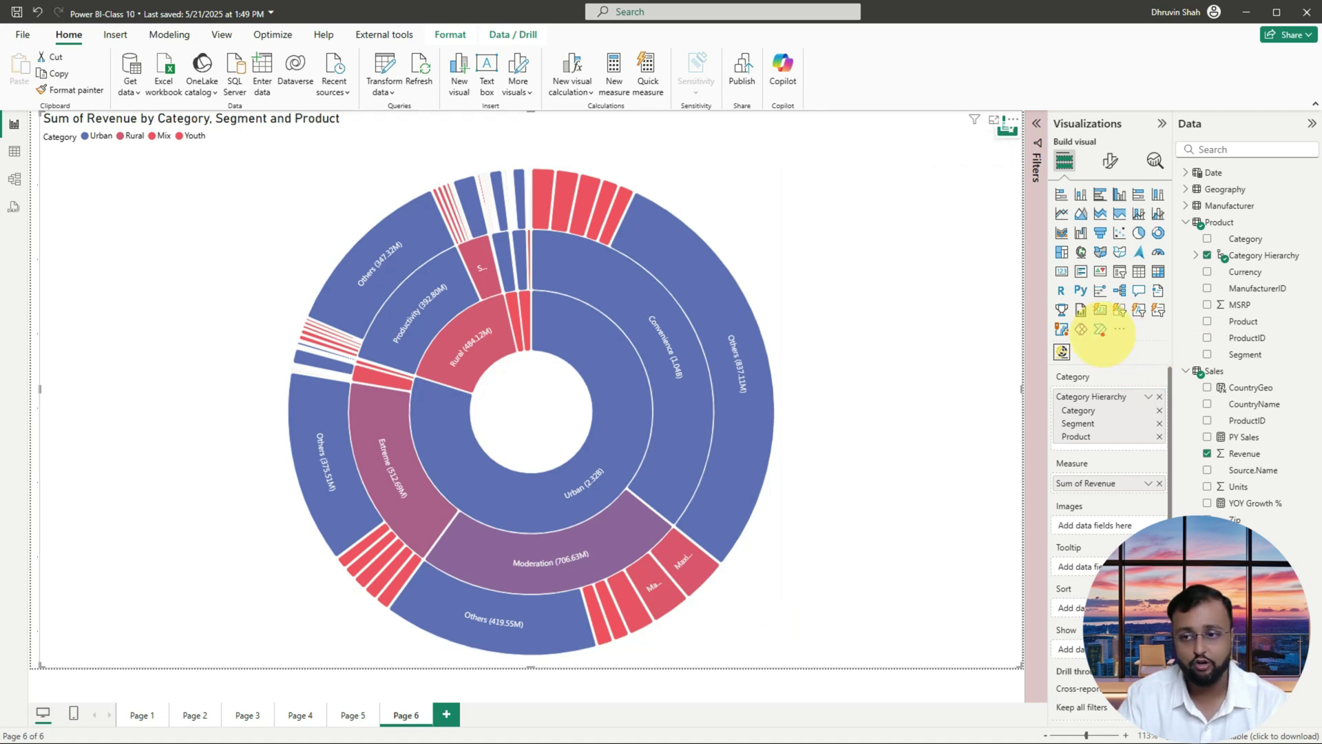
{"action": "left_click_drag", "start_coordinate": [1164, 310], "coordinate": [1157, 307]}
{"action": "left_click", "coordinate": [1120, 331]}
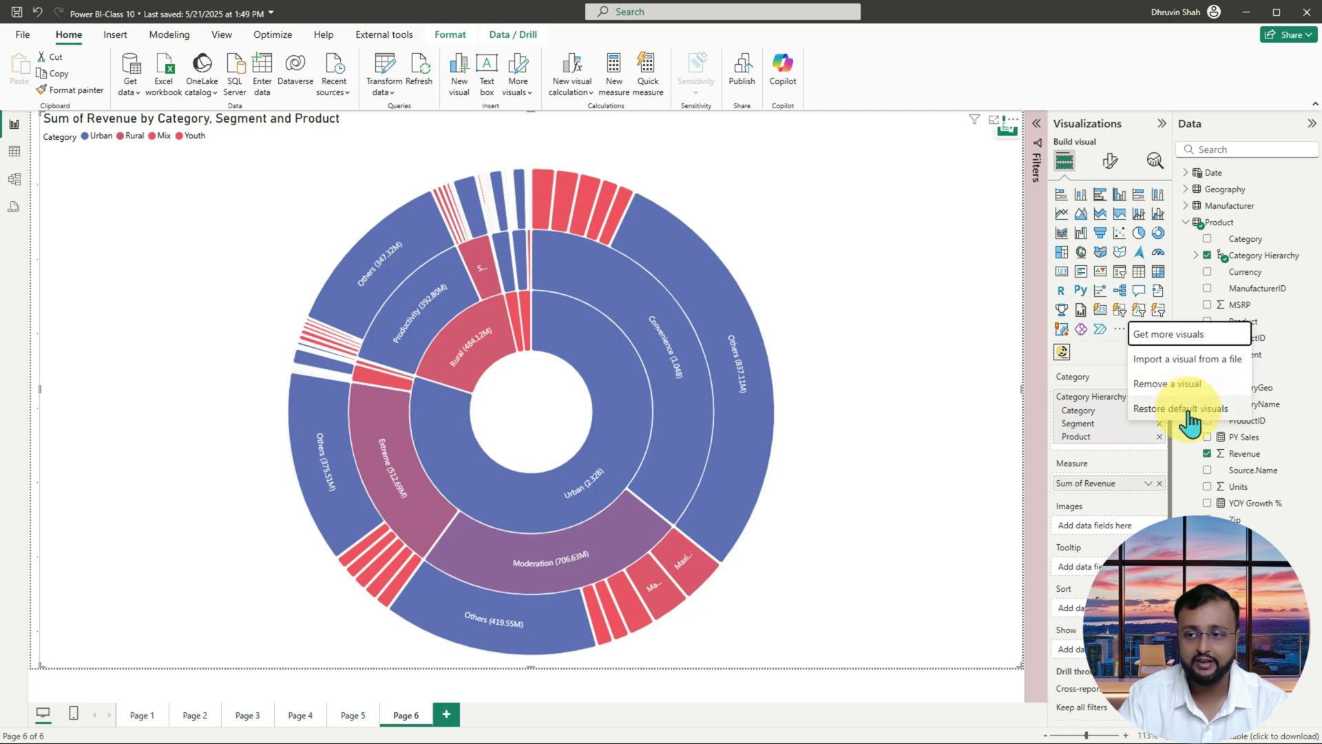
Step: Choose Get more visuals to browse the Power BI visuals catalogue
{"action": "left_click", "coordinate": [1194, 337]}
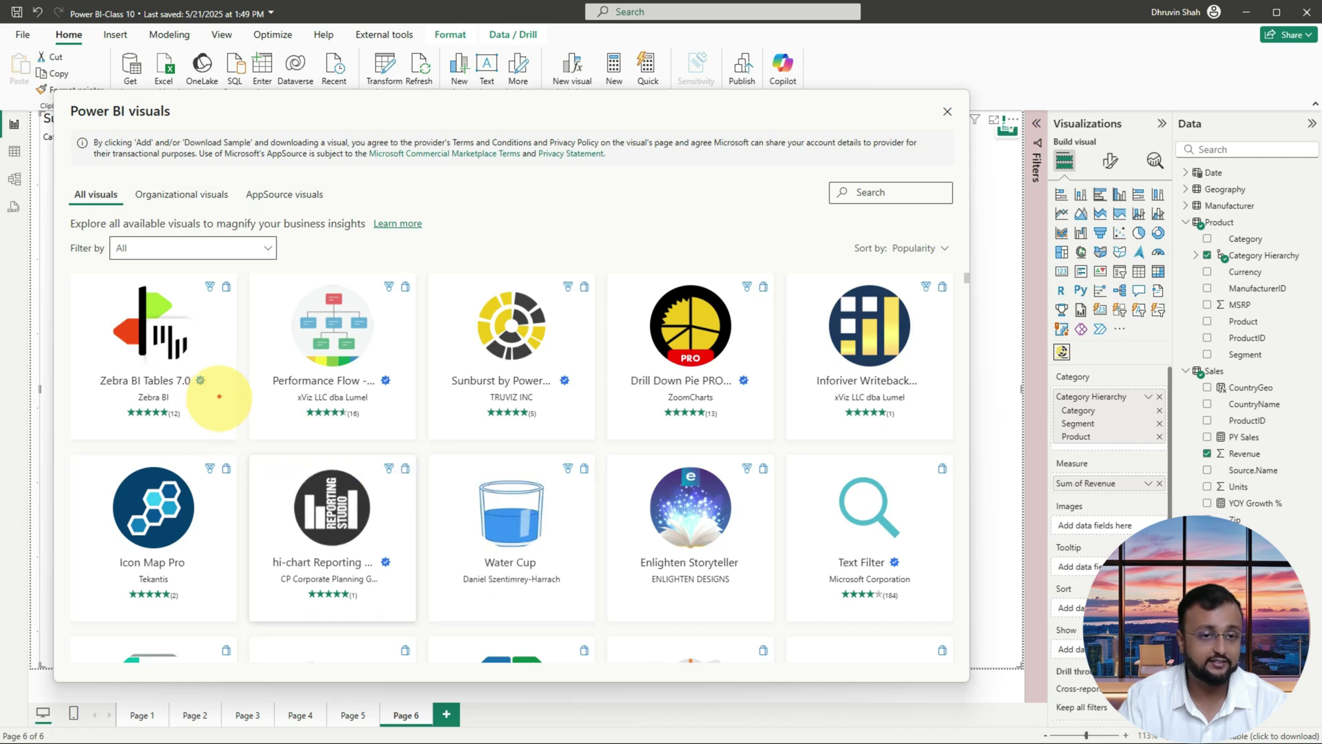
{"action": "left_click_drag", "start_coordinate": [192, 383], "coordinate": [210, 377]}
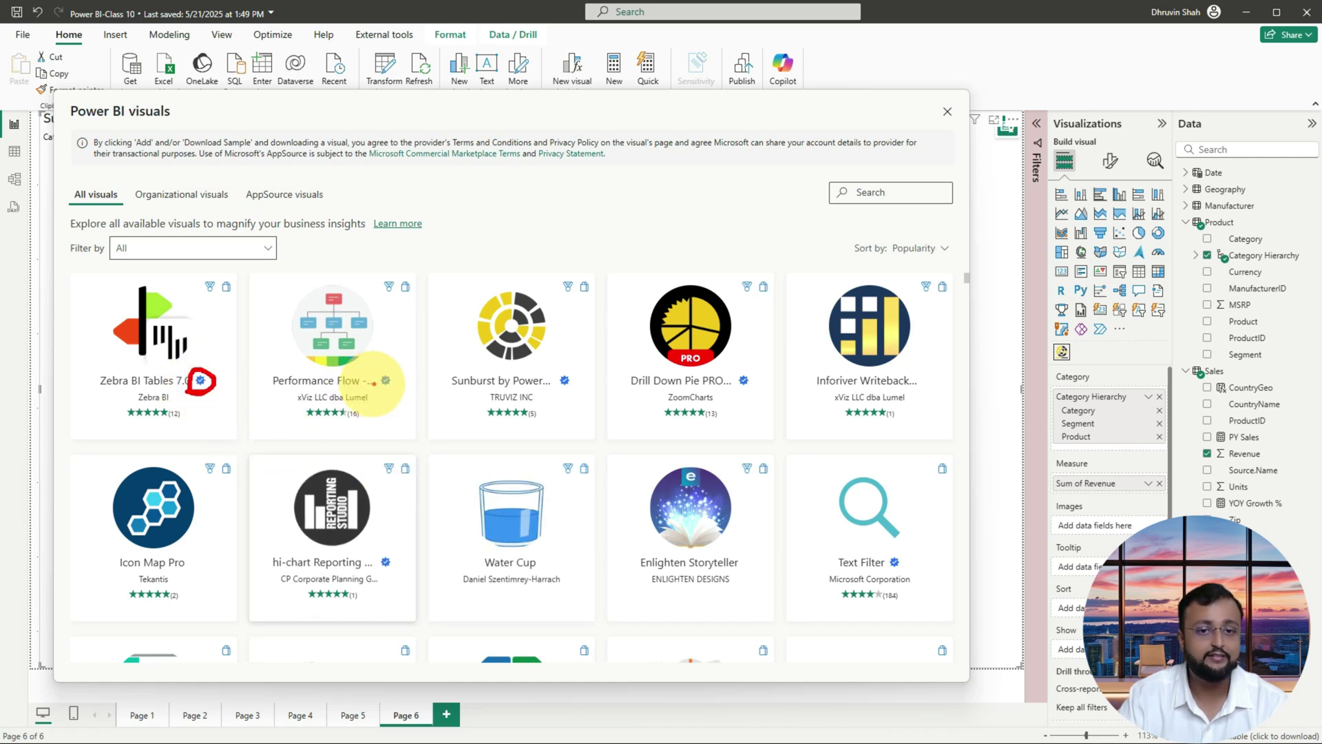
{"action": "left_click_drag", "start_coordinate": [373, 383], "coordinate": [386, 384]}
{"action": "left_click_drag", "start_coordinate": [554, 375], "coordinate": [560, 393]}
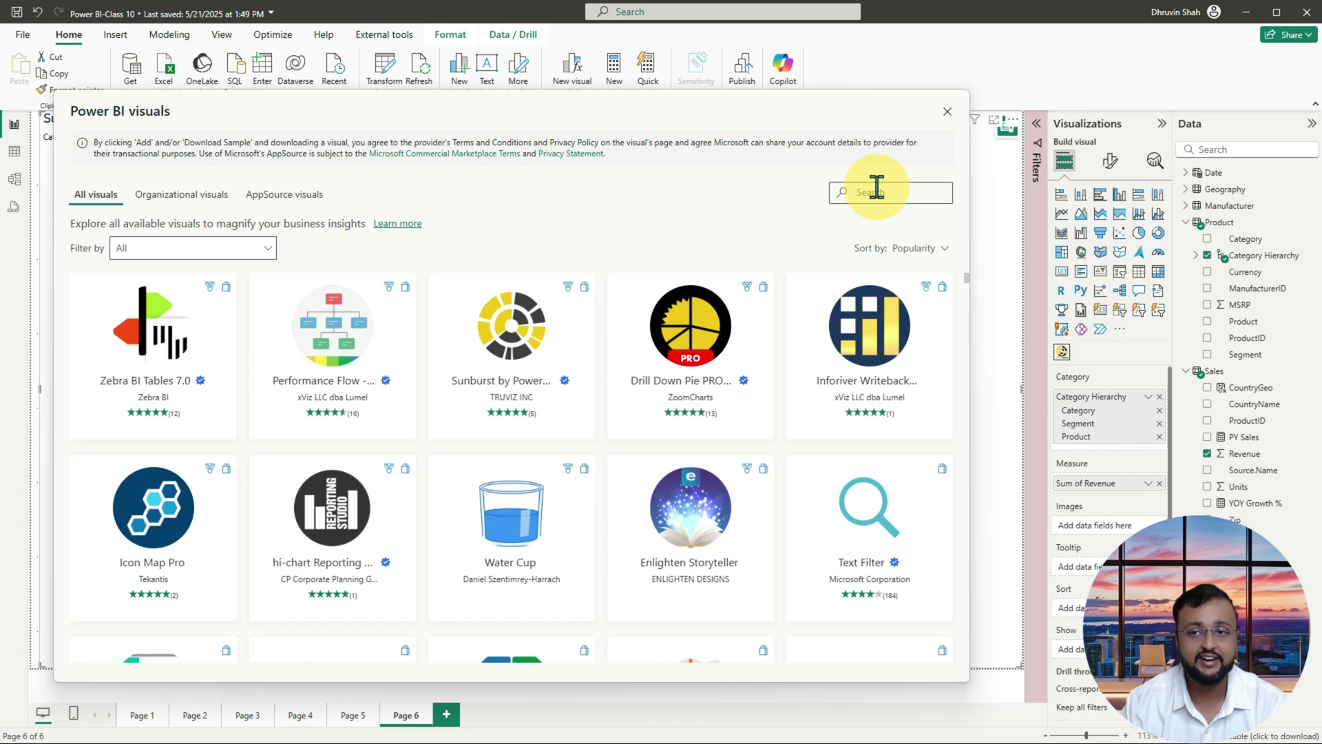
Step: Search the catalogue for 'gantt', compare the results' star ratings, then clear the search to list all visuals
{"action": "type", "text": "ant"}
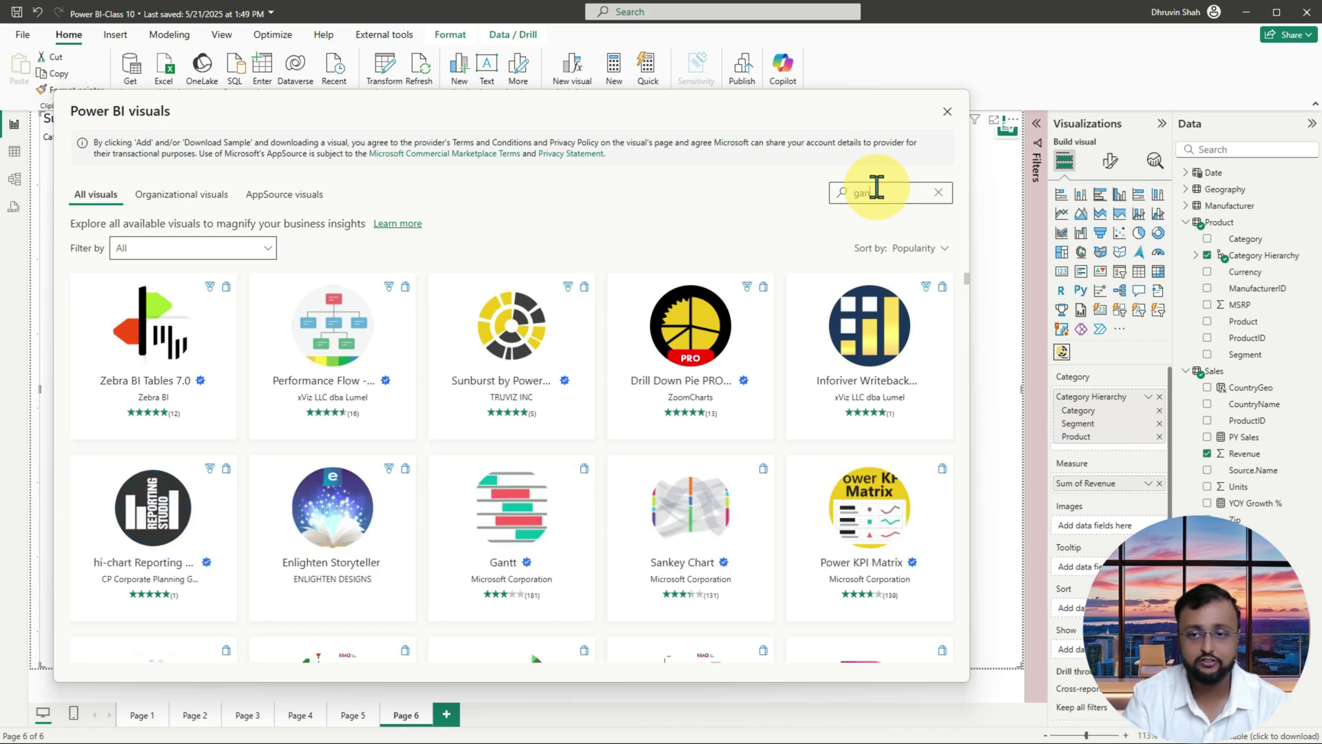
{"action": "type", "text": "t"}
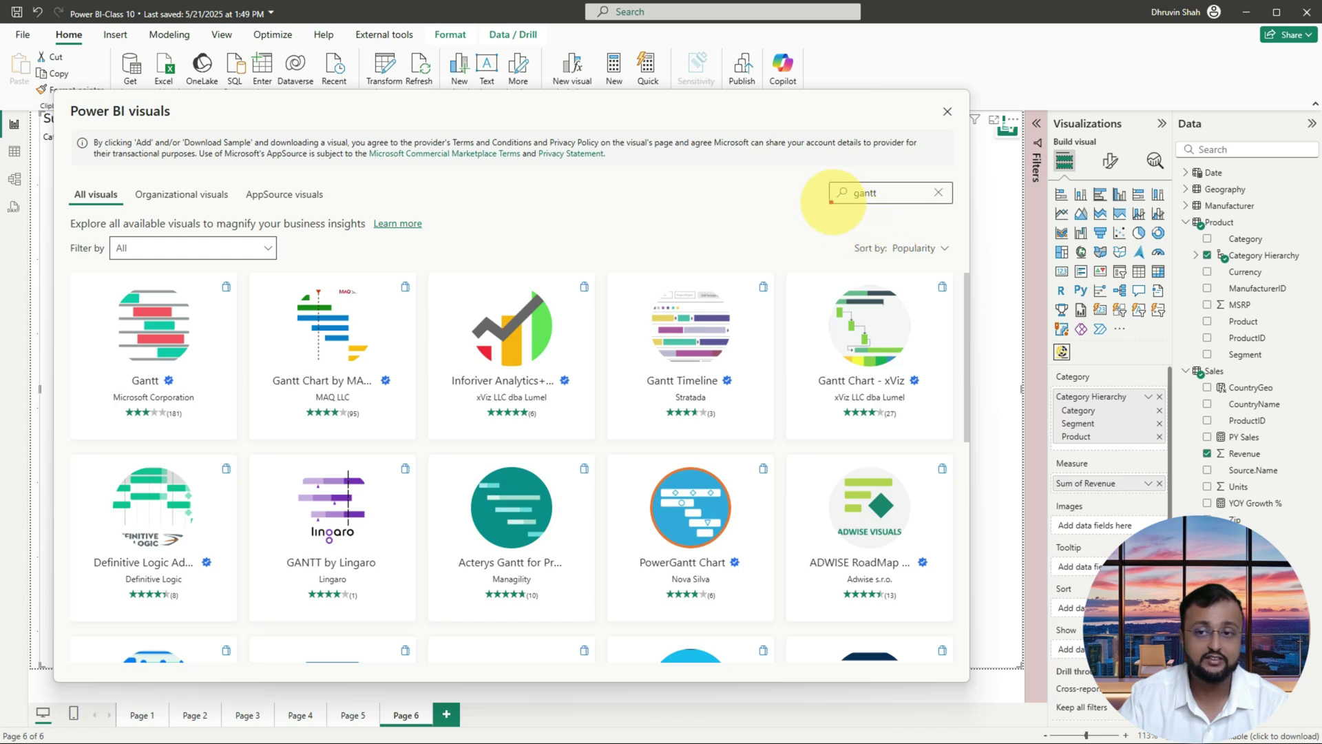
{"action": "mouse_move", "coordinate": [835, 195]}
{"action": "left_mouse_down"}
{"action": "mouse_move", "coordinate": [967, 198]}
{"action": "mouse_move", "coordinate": [891, 152]}
{"action": "mouse_move", "coordinate": [820, 204]}
{"action": "mouse_move", "coordinate": [869, 215]}
{"action": "mouse_move", "coordinate": [881, 184]}
{"action": "left_mouse_up"}
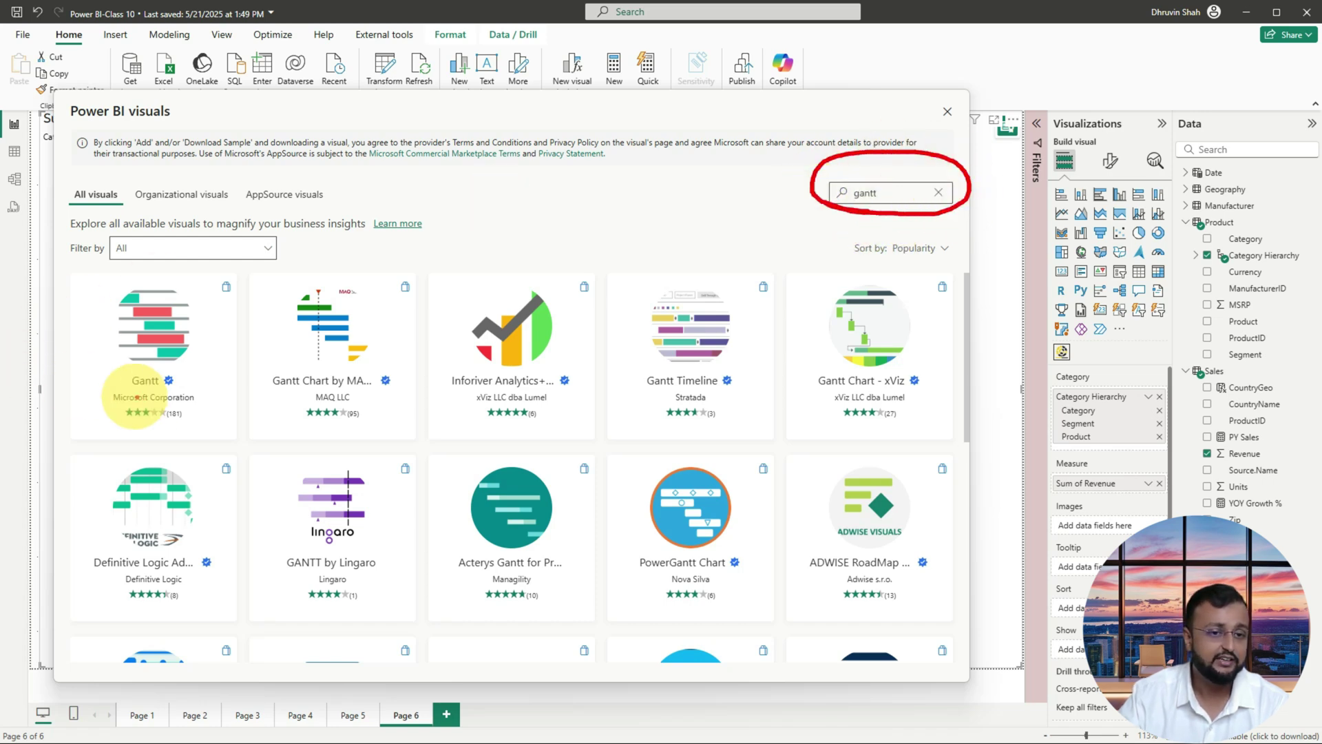
{"action": "left_click_drag", "start_coordinate": [113, 426], "coordinate": [160, 426]}
{"action": "left_click_drag", "start_coordinate": [260, 424], "coordinate": [357, 421]}
{"action": "left_click_drag", "start_coordinate": [474, 426], "coordinate": [527, 425]}
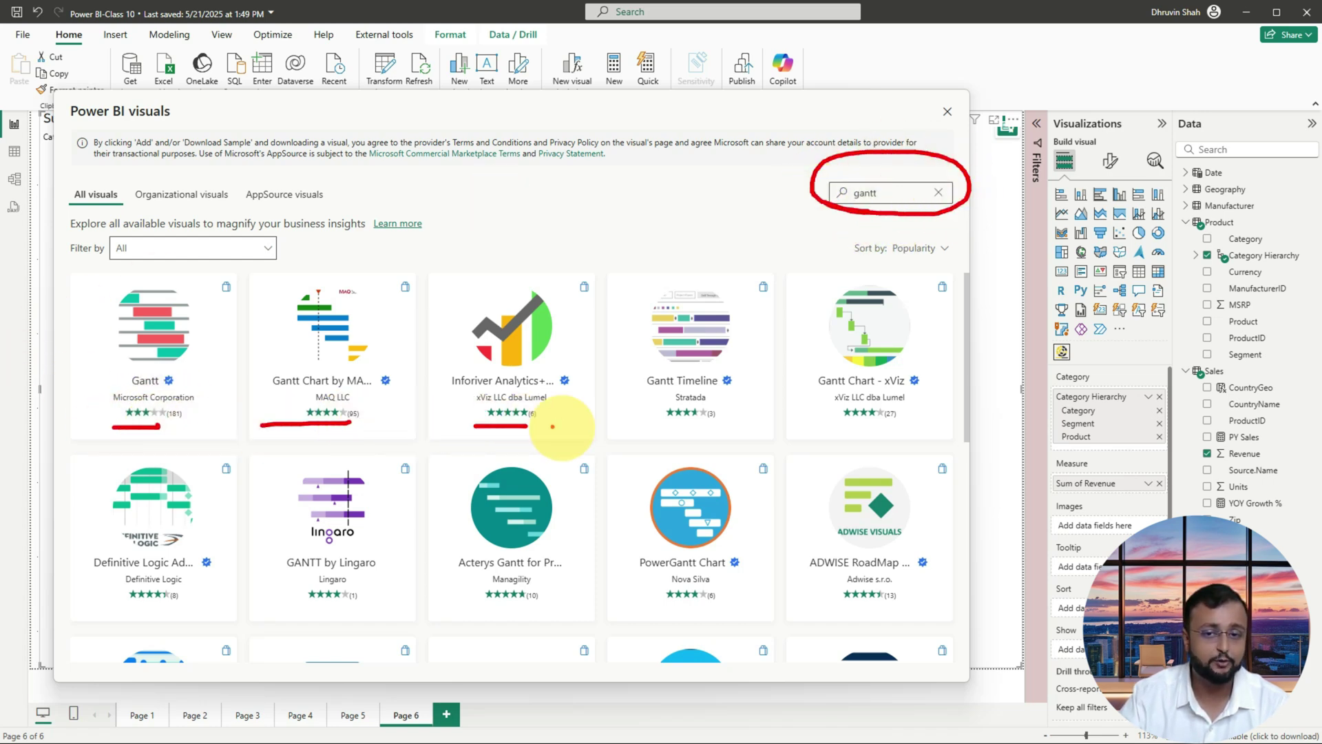
{"action": "left_click_drag", "start_coordinate": [608, 428], "coordinate": [656, 425]}
{"action": "left_click_drag", "start_coordinate": [763, 424], "coordinate": [862, 412]}
{"action": "mouse_move", "coordinate": [176, 281]}
{"action": "left_mouse_down"}
{"action": "mouse_move", "coordinate": [128, 272]}
{"action": "mouse_move", "coordinate": [118, 295]}
{"action": "mouse_move", "coordinate": [64, 320]}
{"action": "left_mouse_up"}
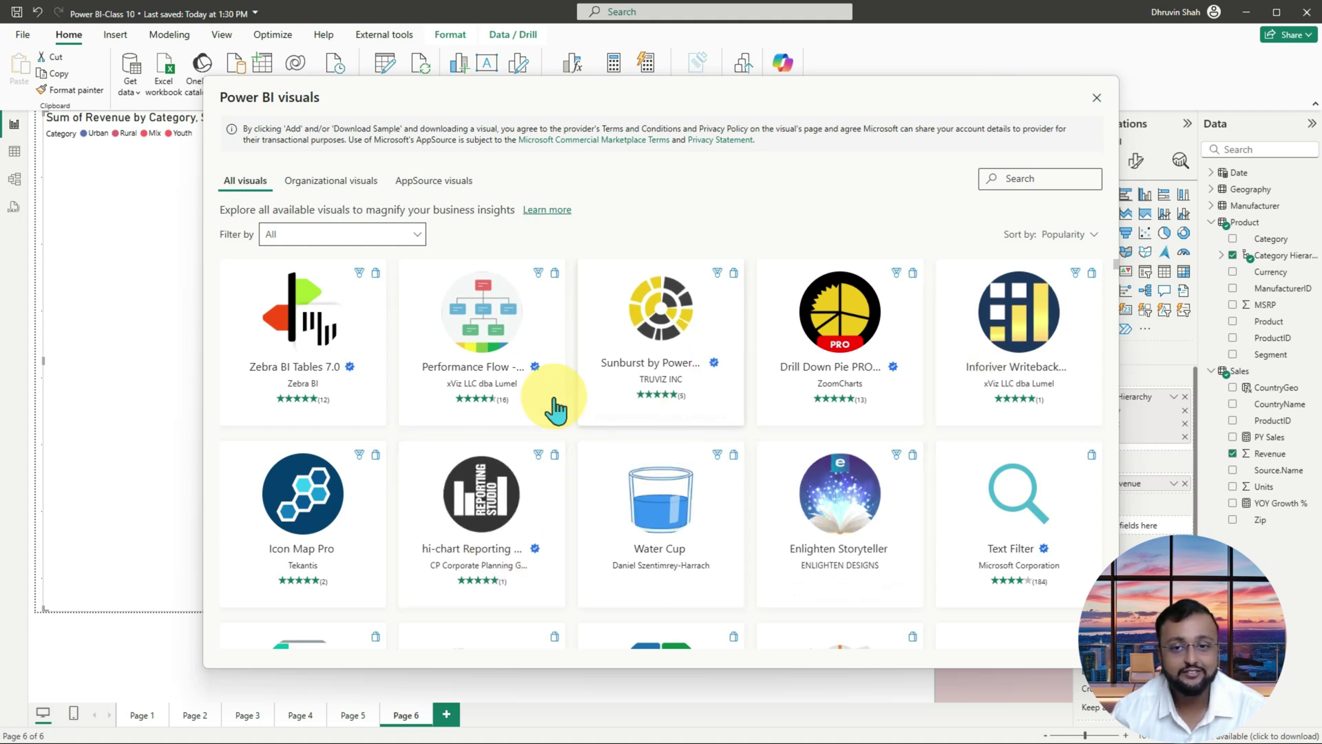
{"action": "mouse_move", "coordinate": [669, 475]}
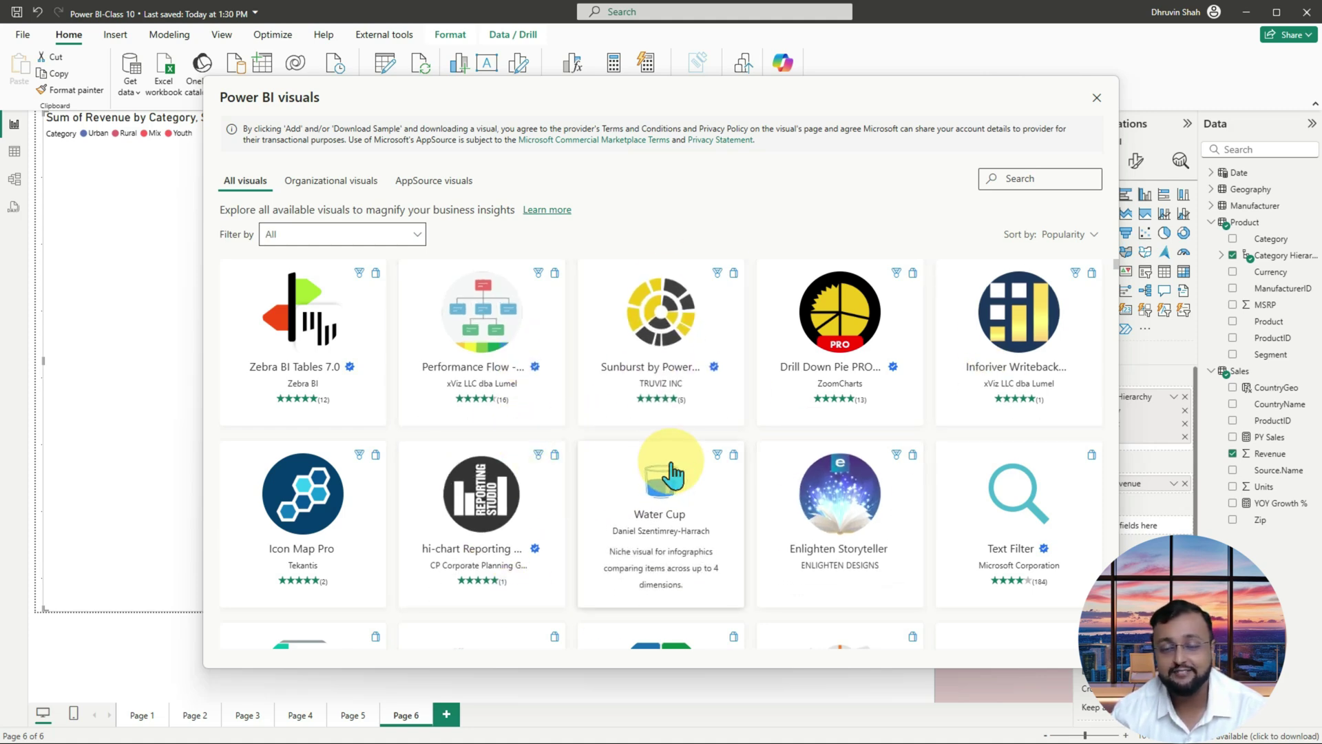